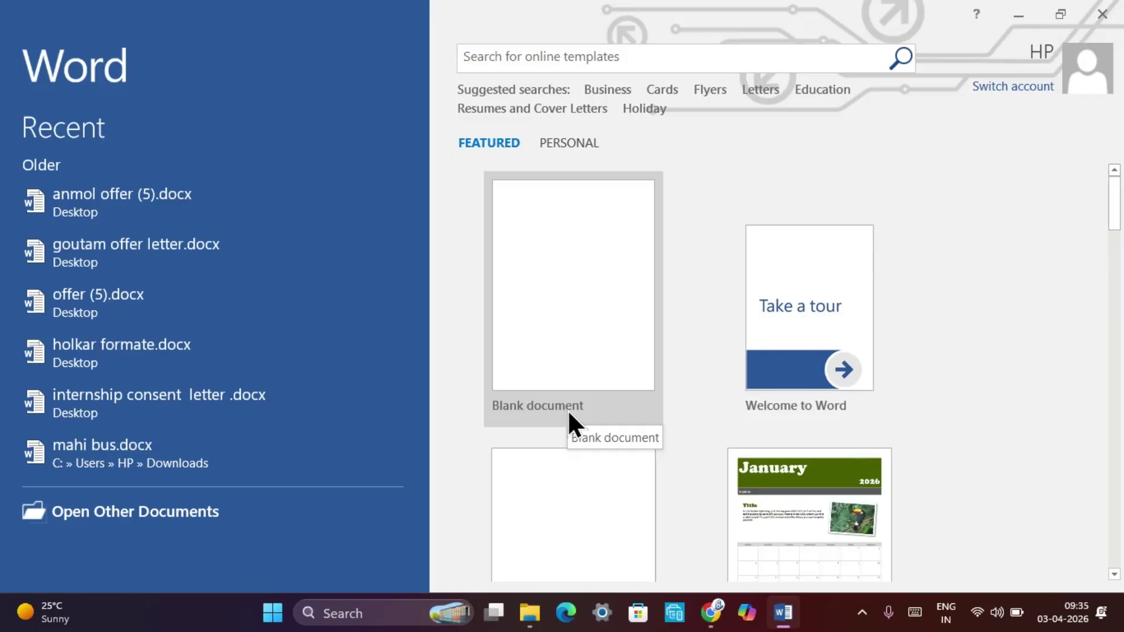
Create a new blank document
left_click(544, 337)
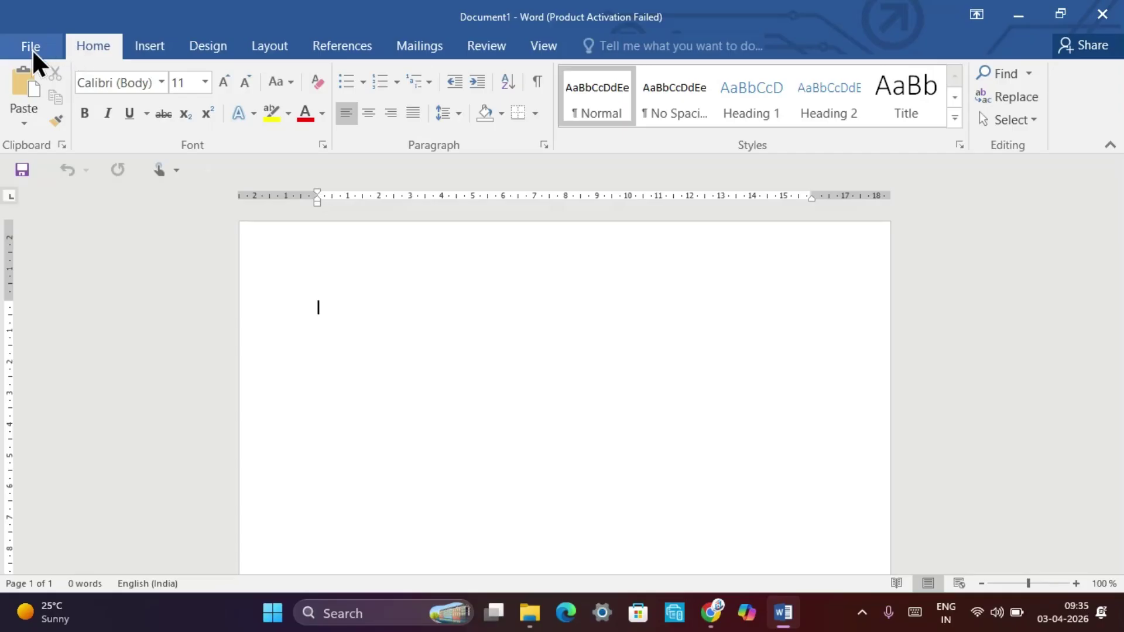
left_click(143, 48)
left_click(213, 48)
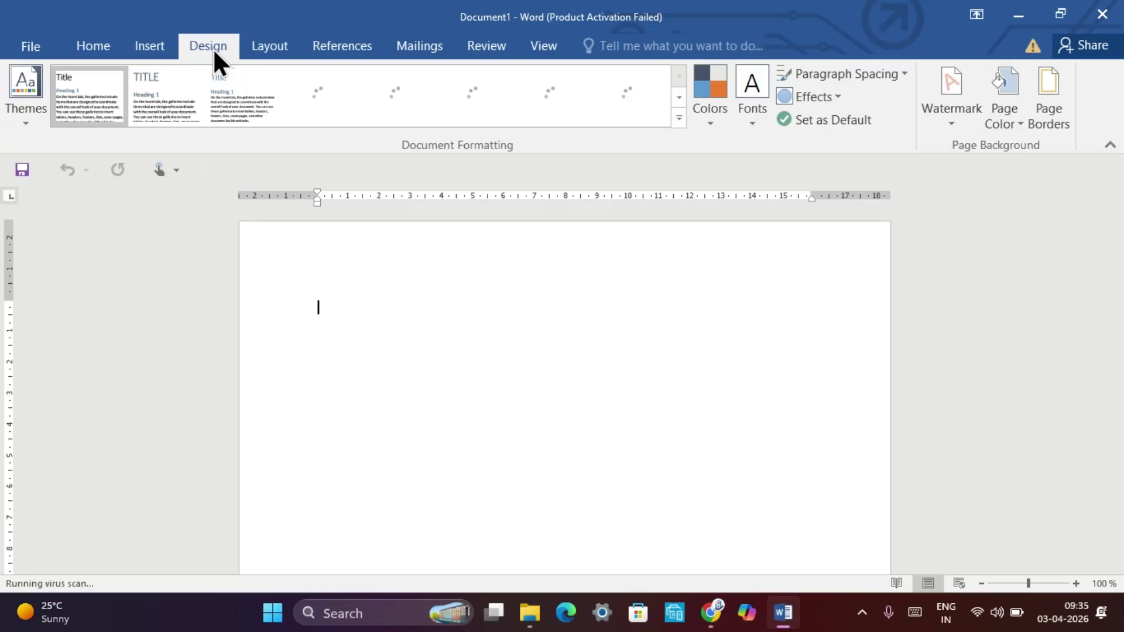
left_click(275, 45)
left_click(350, 52)
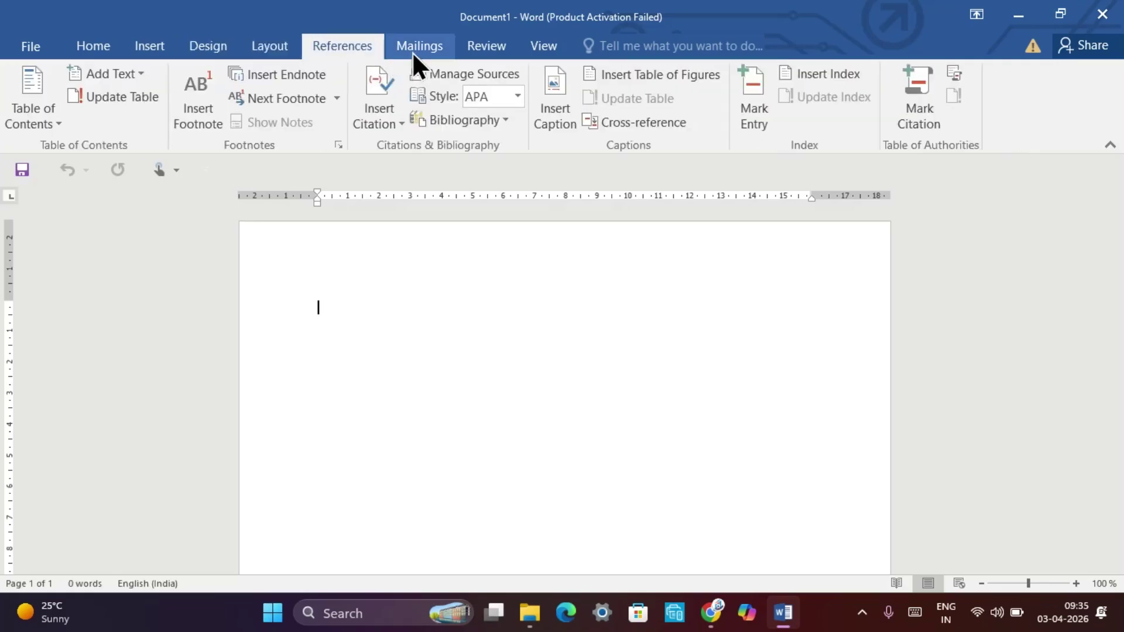
left_click(416, 51)
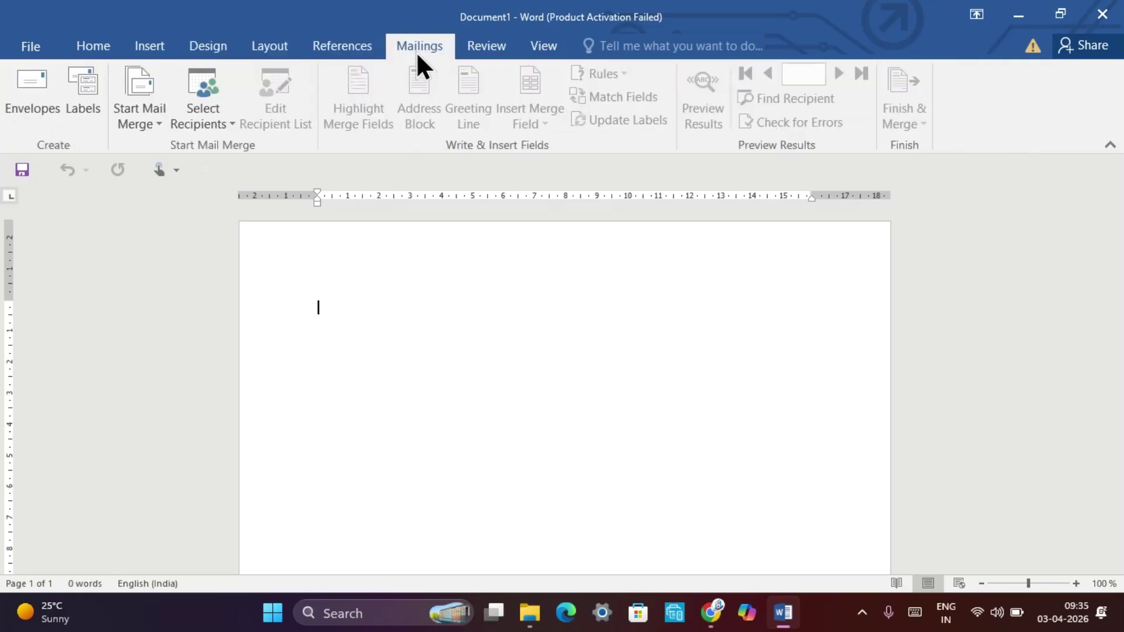
left_click(93, 51)
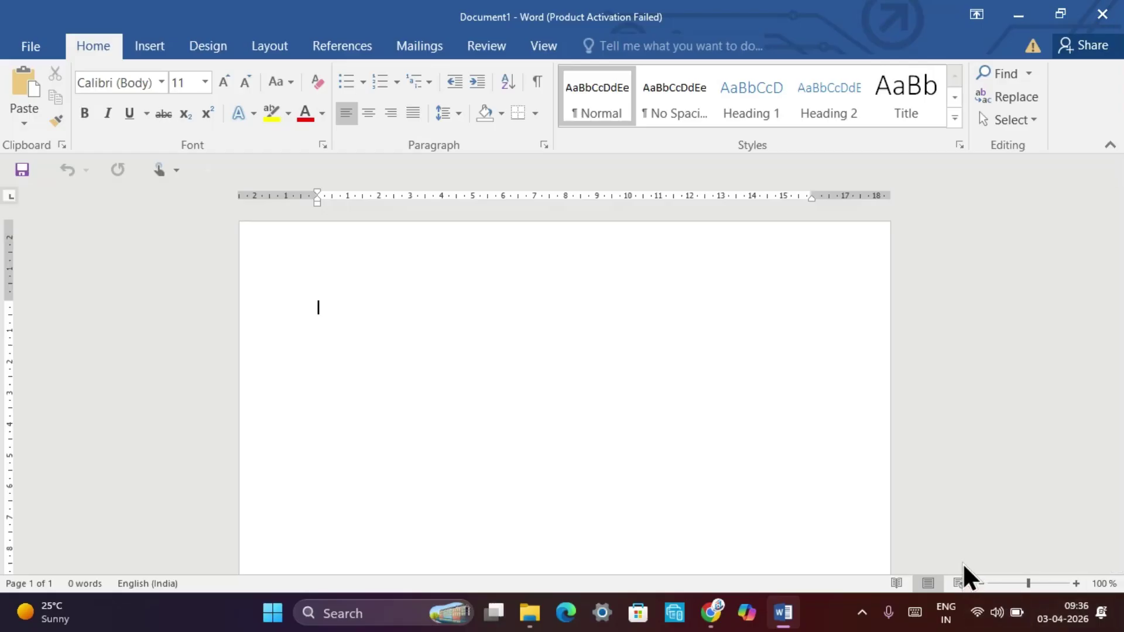
Generate the default sample paragraphs at the start of the document with =rand()
left_click(1024, 585)
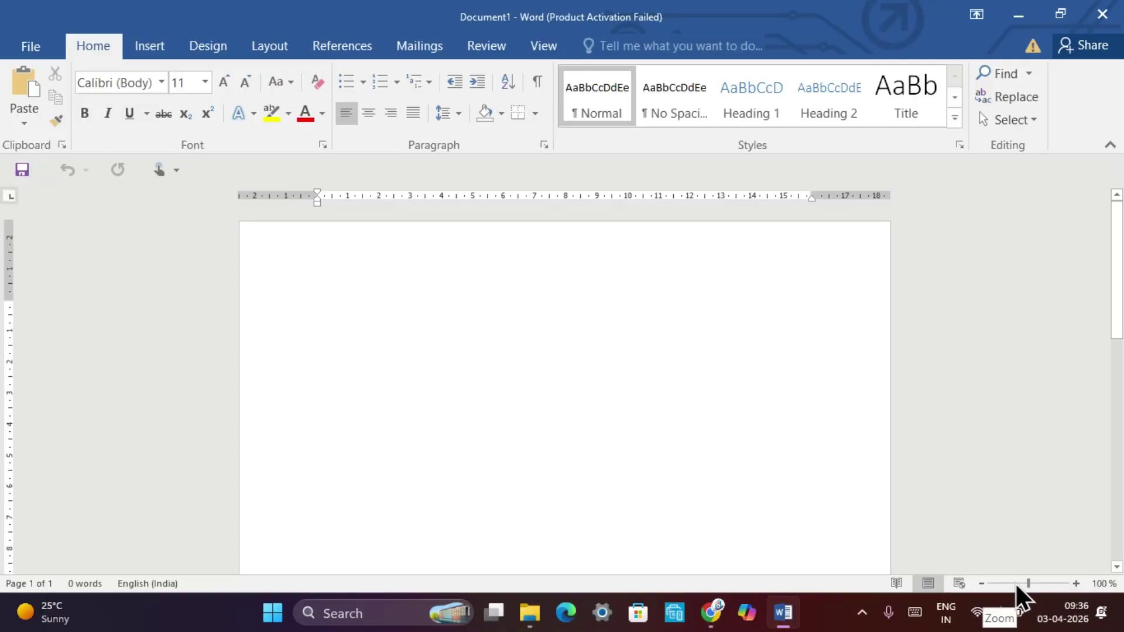
left_click(1035, 582)
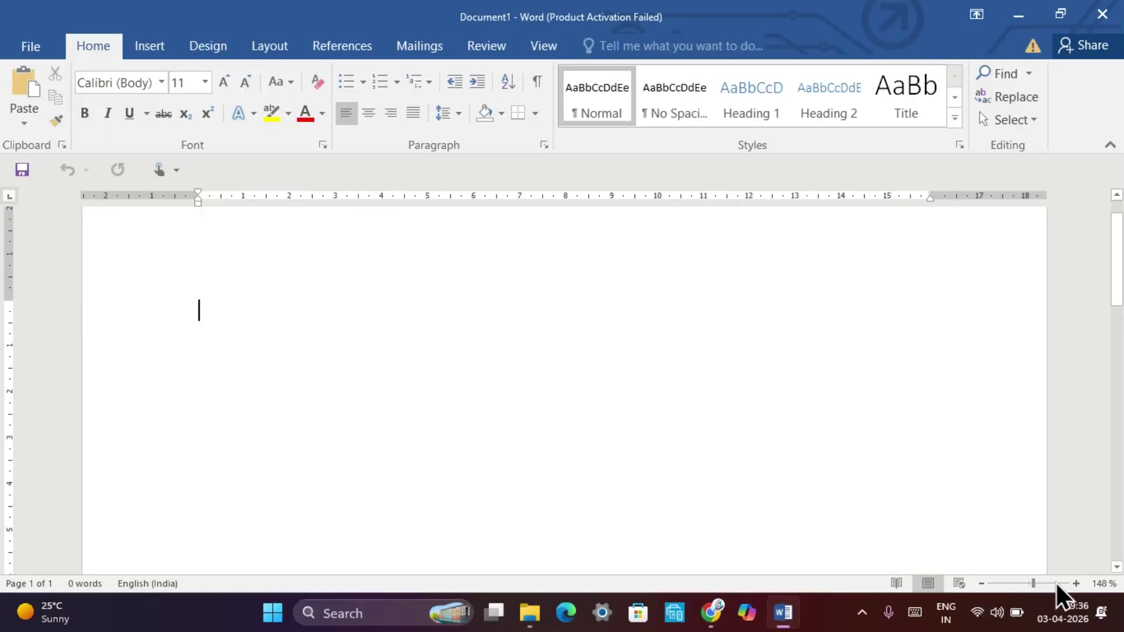
scroll(629, 461, "up", 1)
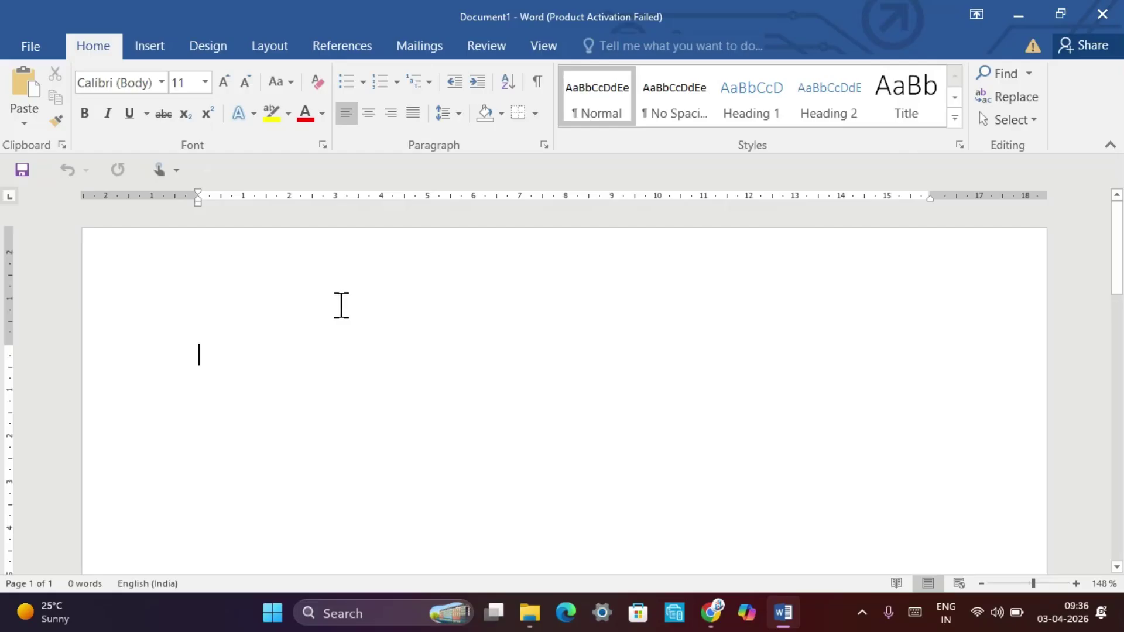
type("=")
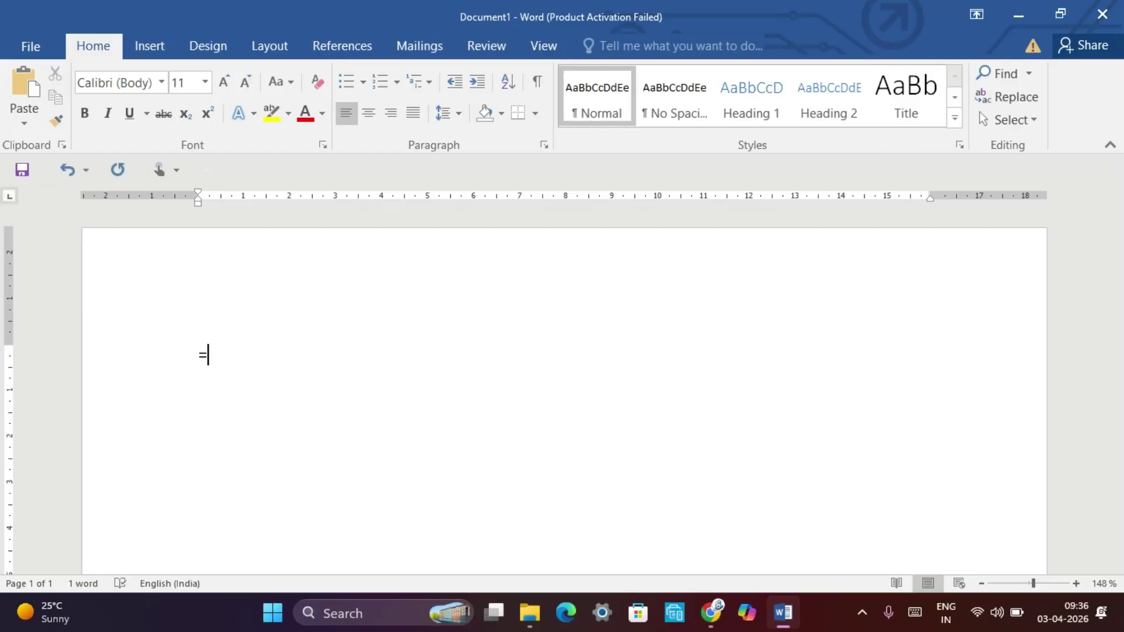
type("r")
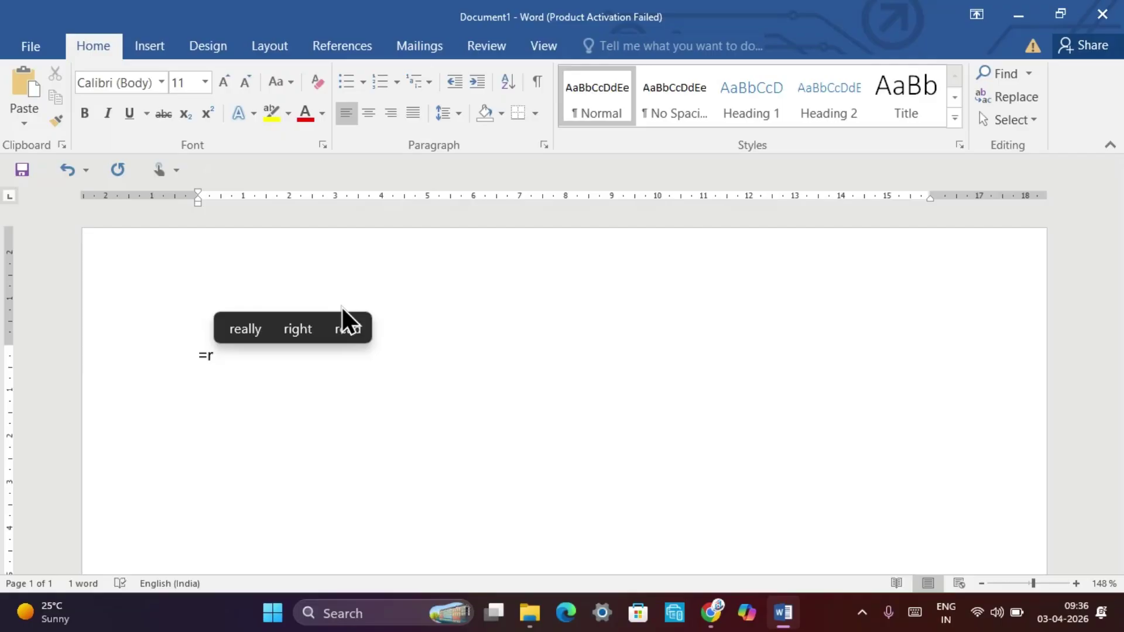
type("and")
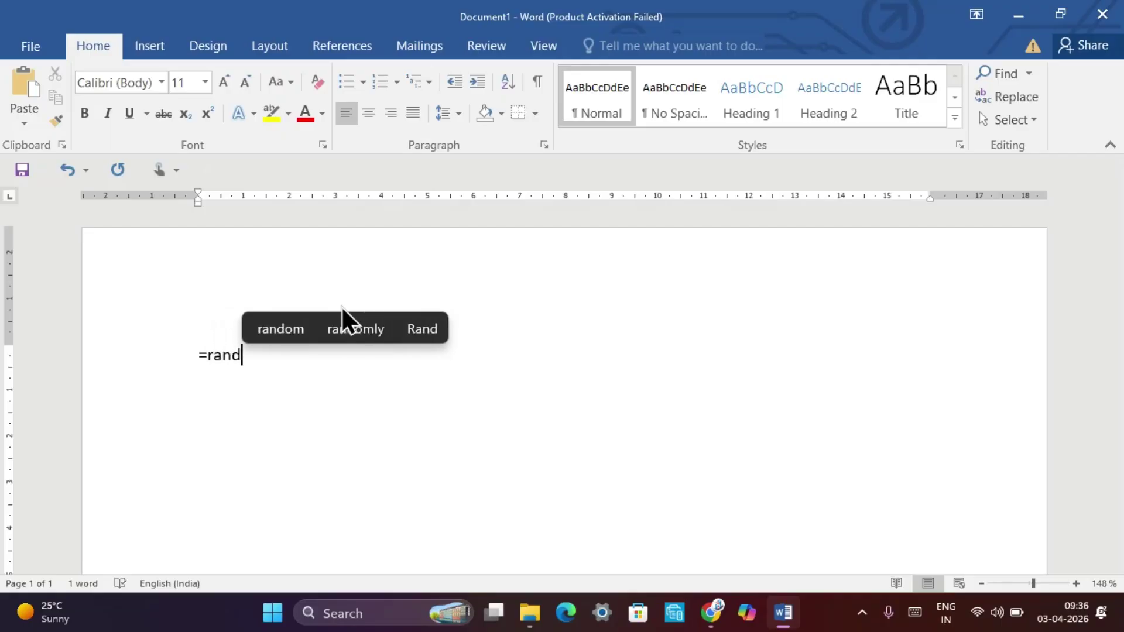
type("()")
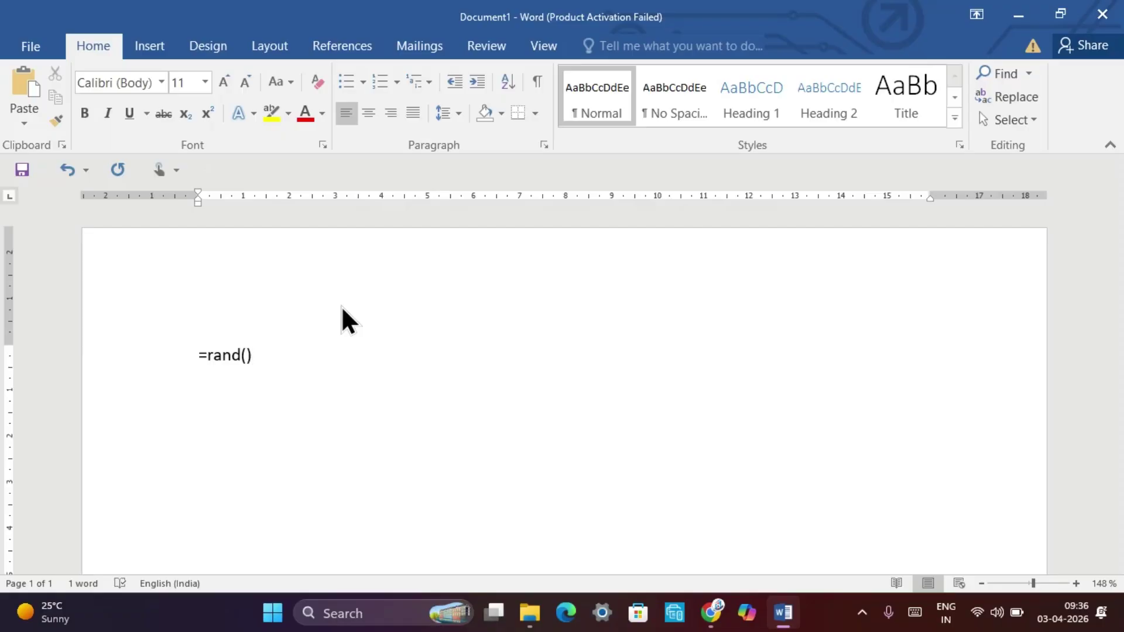
key("Return")
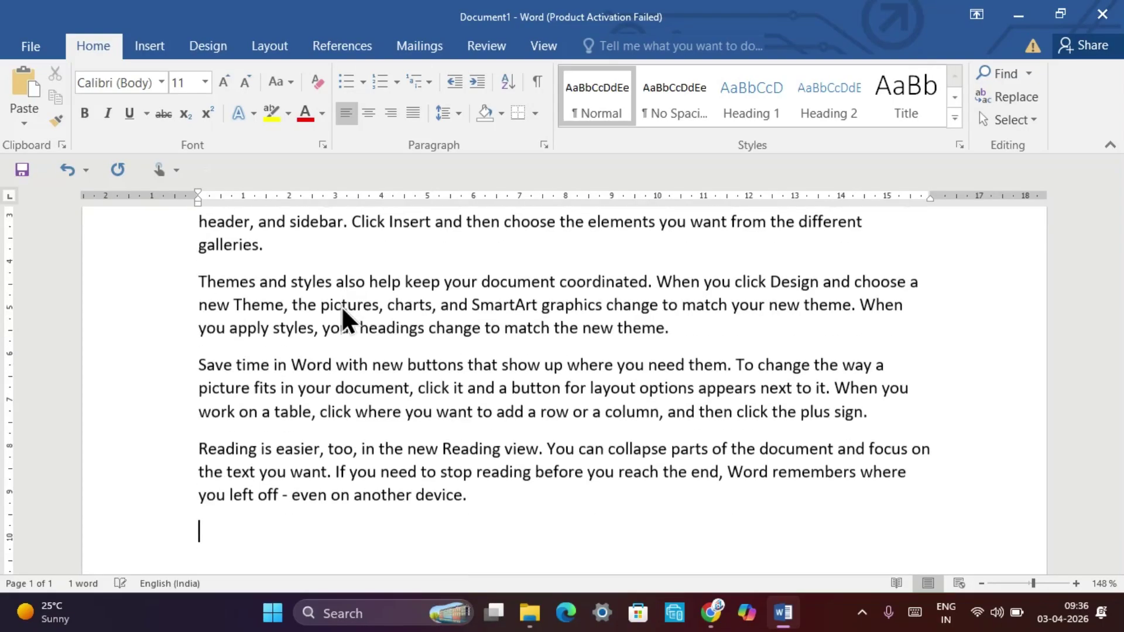
Generate a second set of sample paragraphs below the existing text with =rand()
scroll(342, 305, "up", 4)
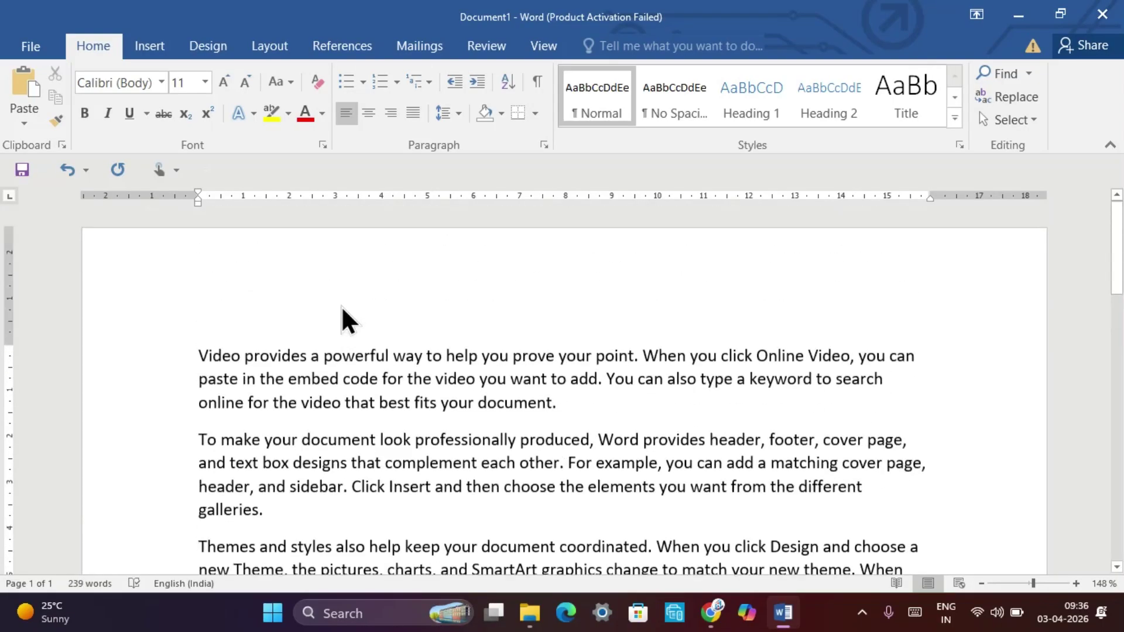
scroll(468, 408, "down", 5)
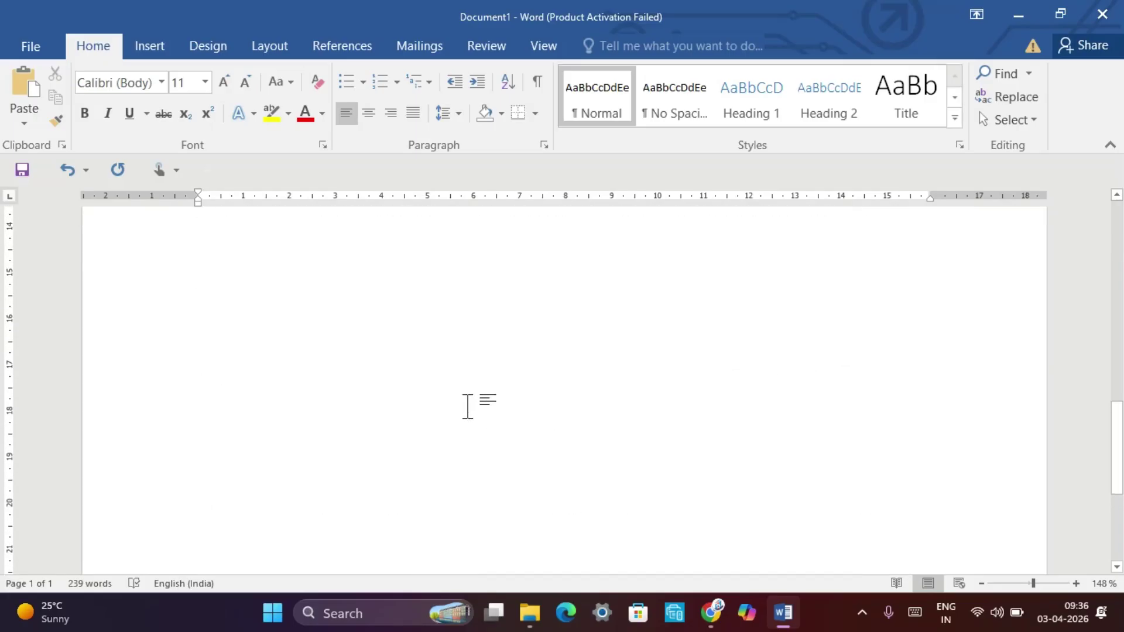
scroll(468, 409, "up", 1)
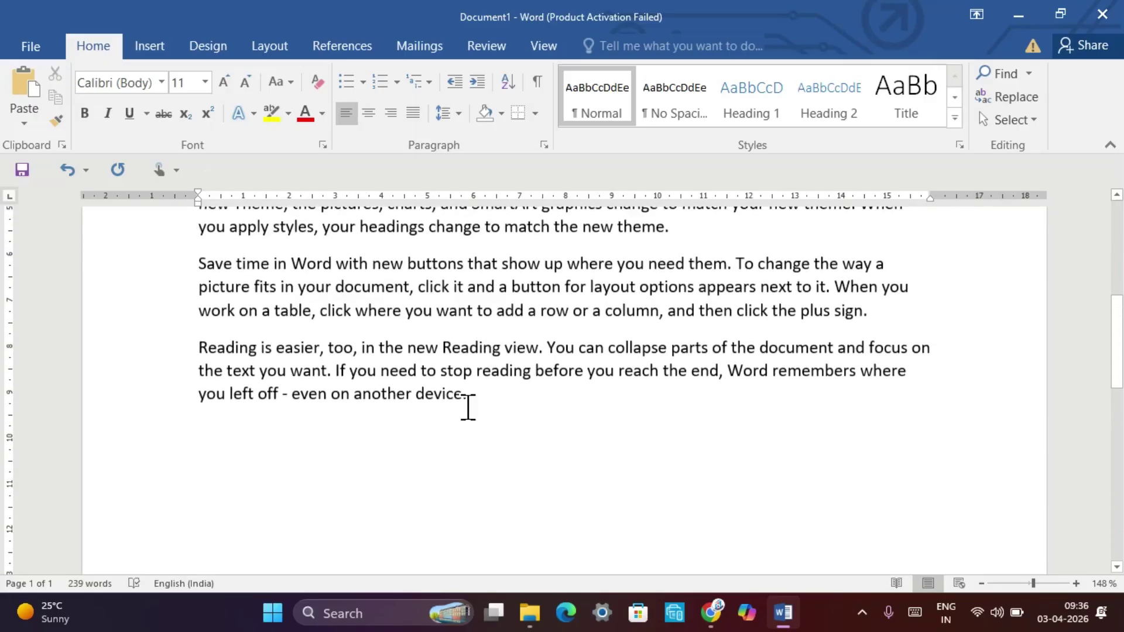
type("=")
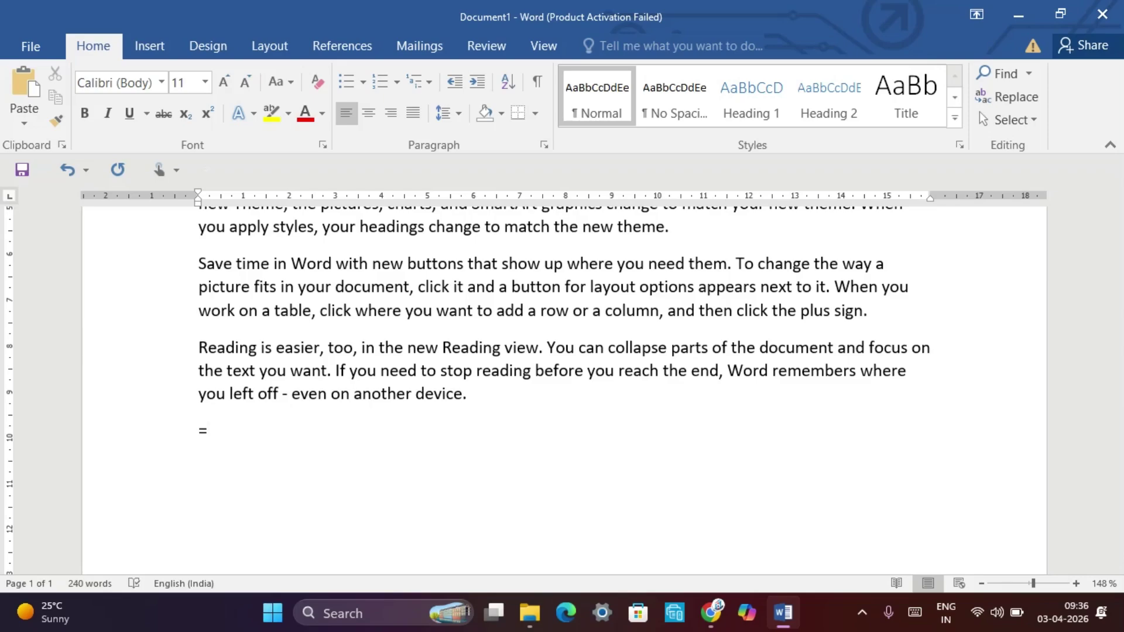
type("ran")
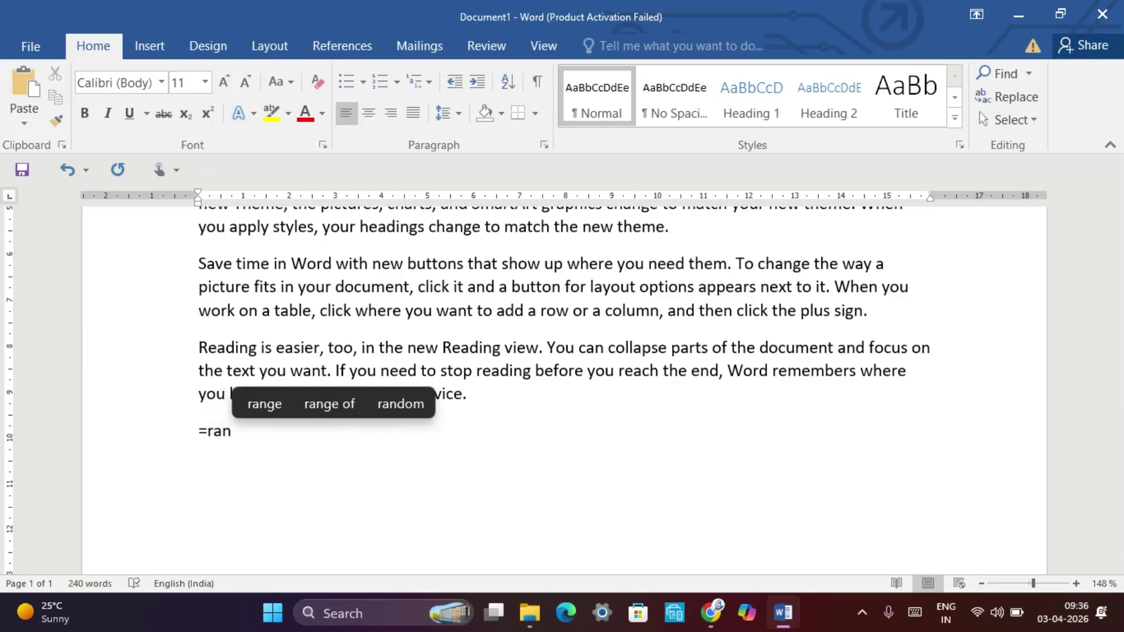
type("d()")
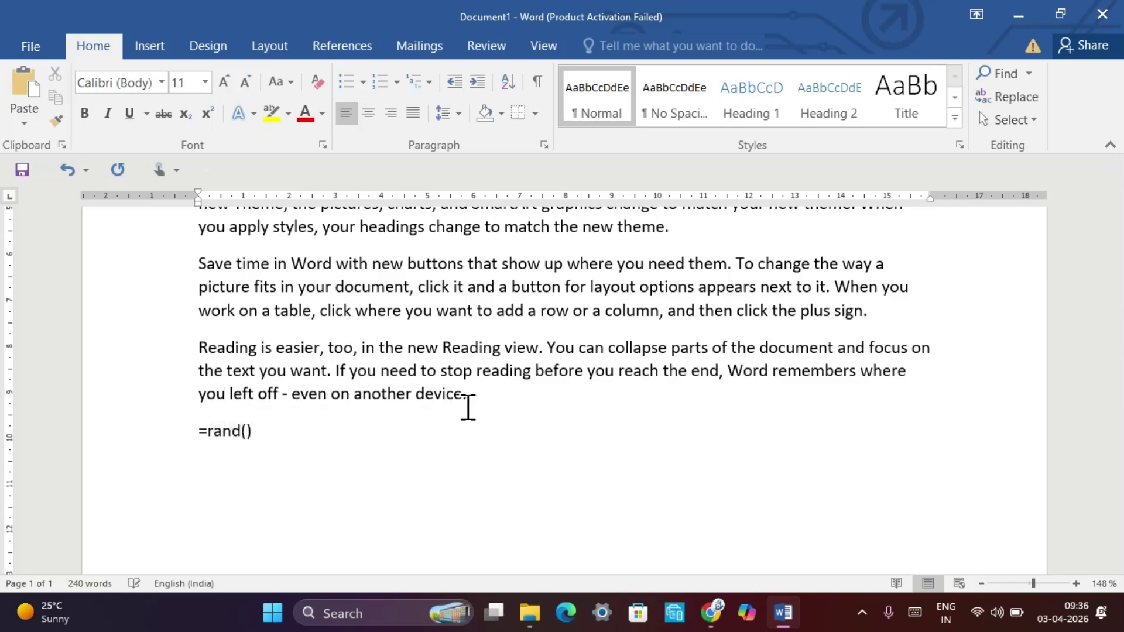
key("Return")
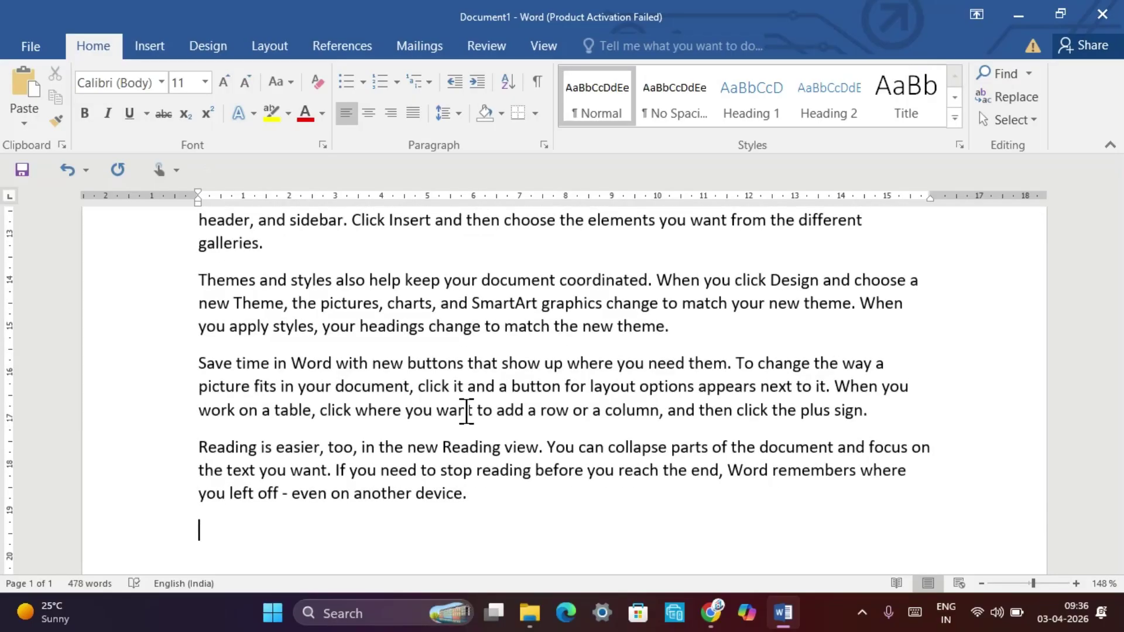
Cut the document's opening paragraph, "Video provides a powerful way", and paste it at the end of the document
scroll(376, 456, "up", 5)
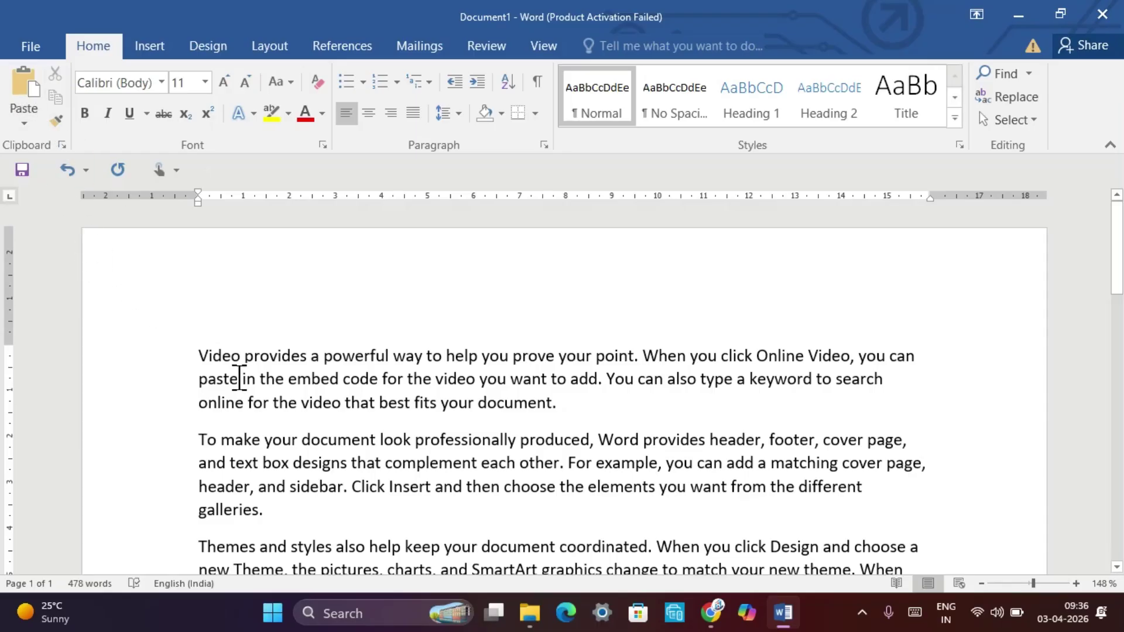
left_click_drag(200, 356, 574, 394)
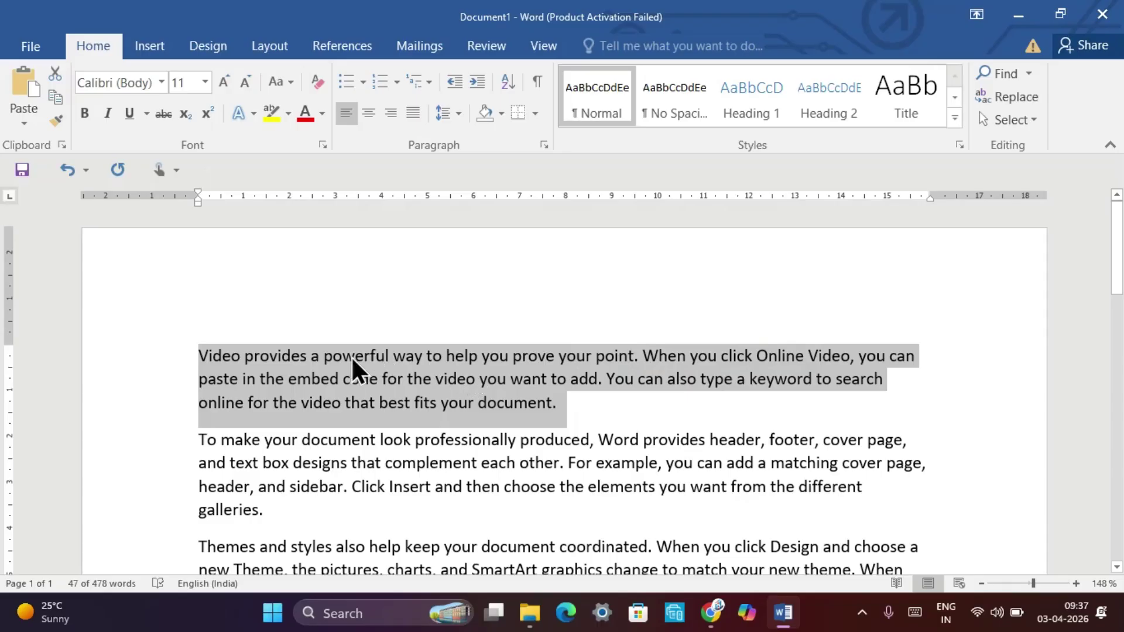
left_click(54, 73)
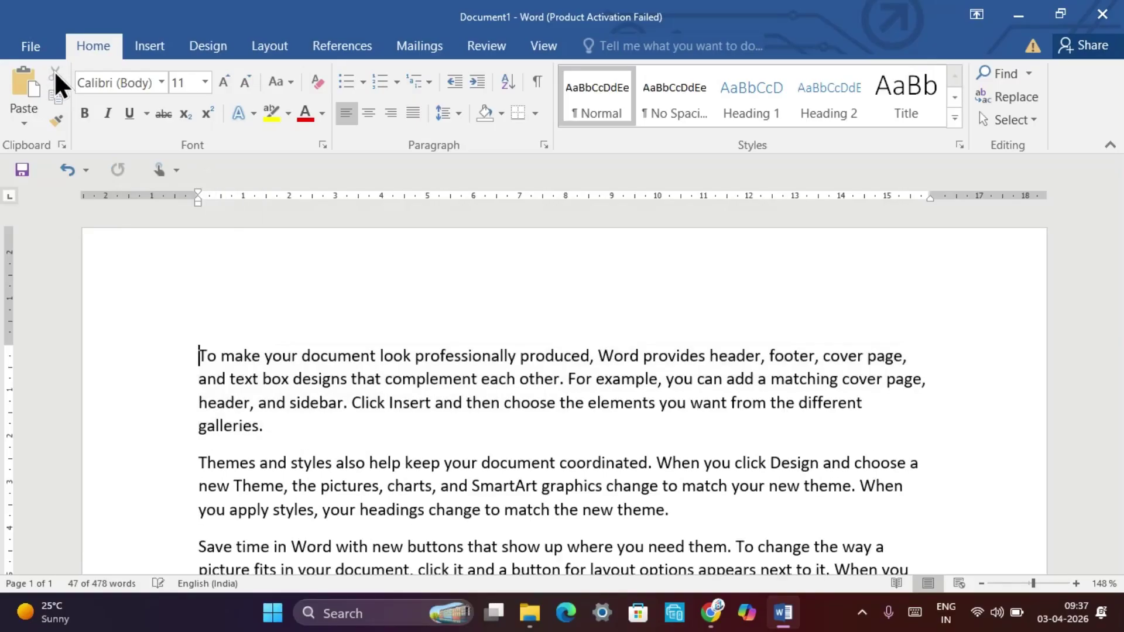
scroll(331, 322, "down", 5)
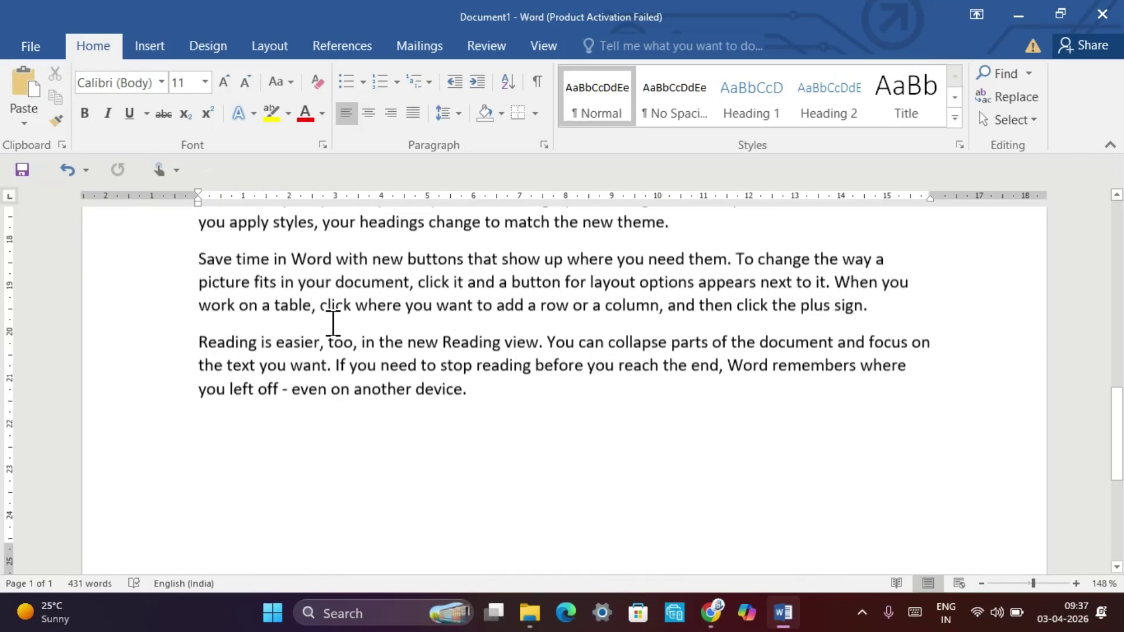
scroll(333, 324, "up", 1)
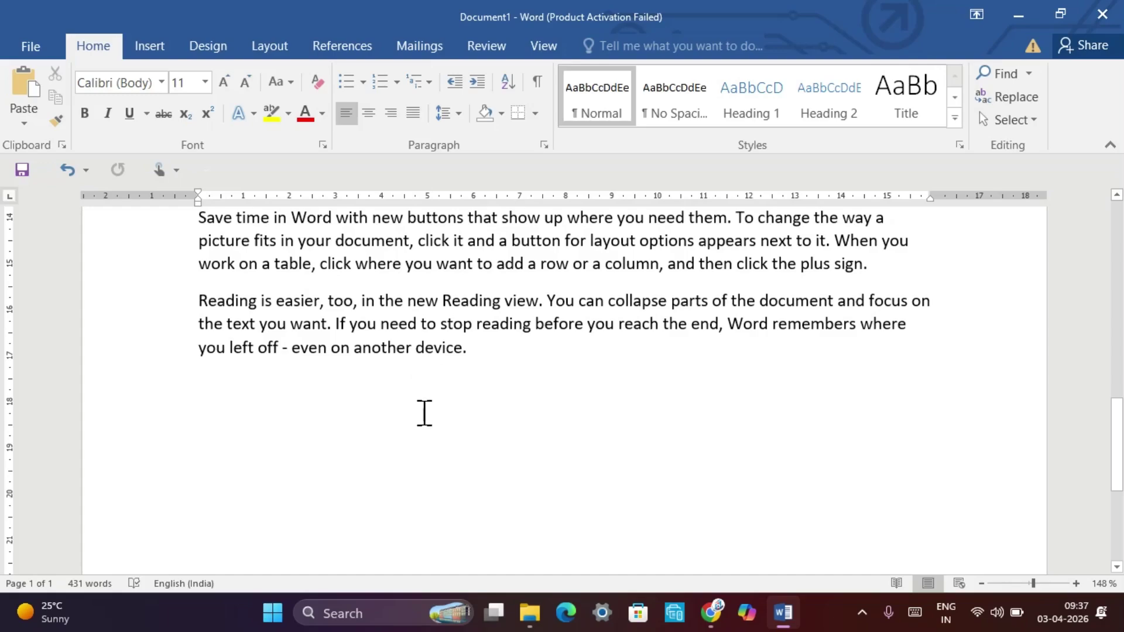
left_click(19, 84)
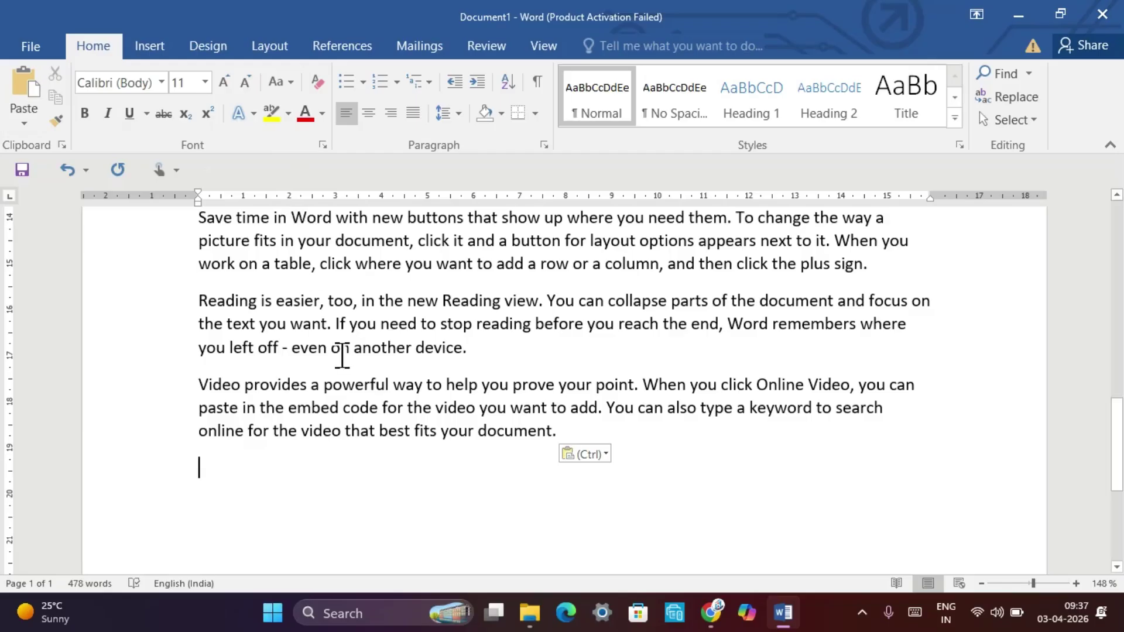
Paste the cut "Video provides a powerful way" paragraph two more times at the end of the document
scroll(342, 356, "up", 5)
key("ctrl+End")
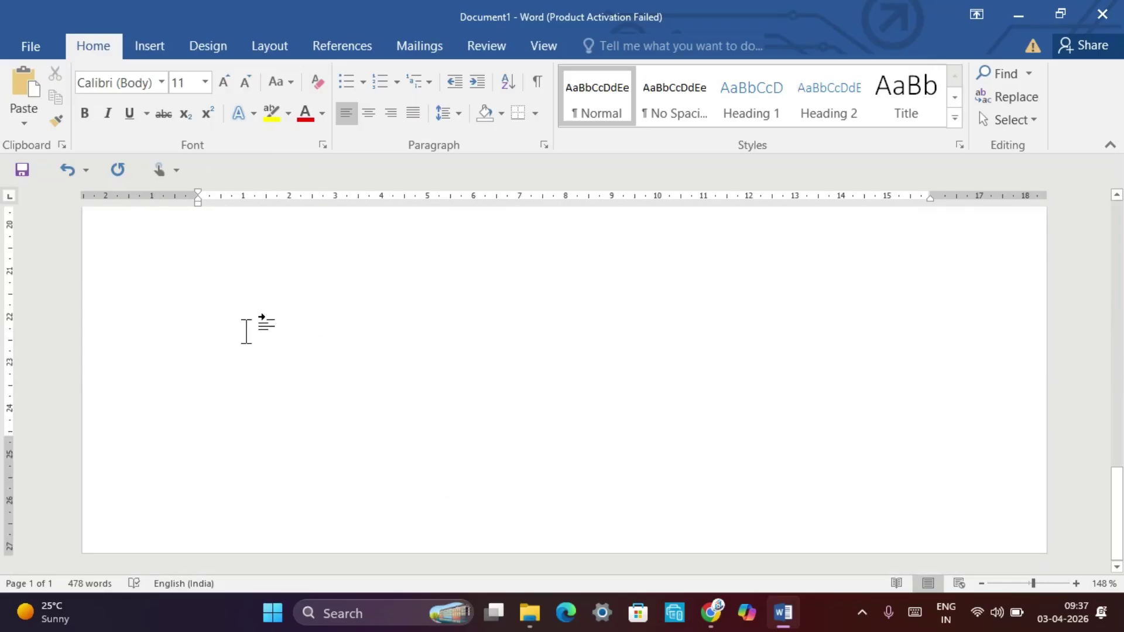
scroll(245, 332, "up", 1)
scroll(243, 333, "down", 3)
key("ctrl+v")
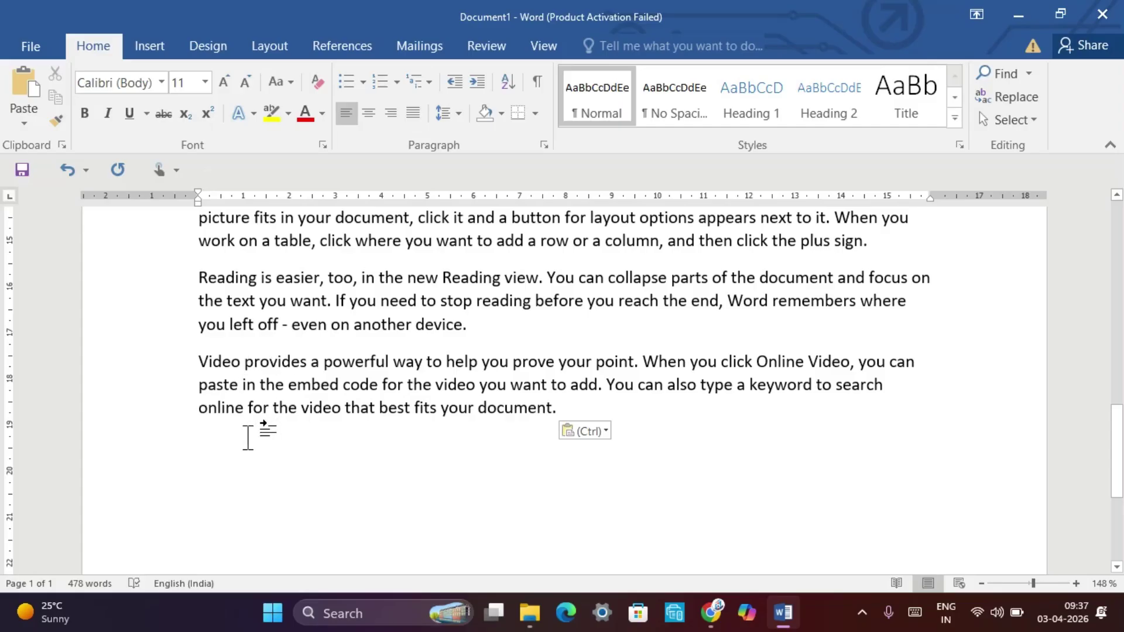
key("ctrl")
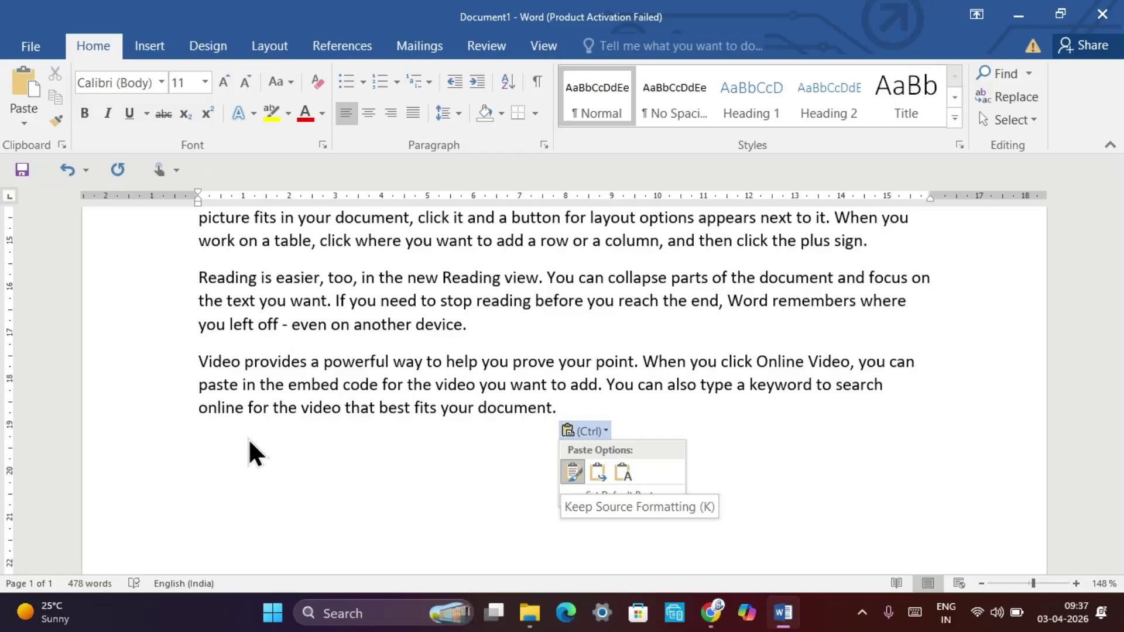
key("Escape")
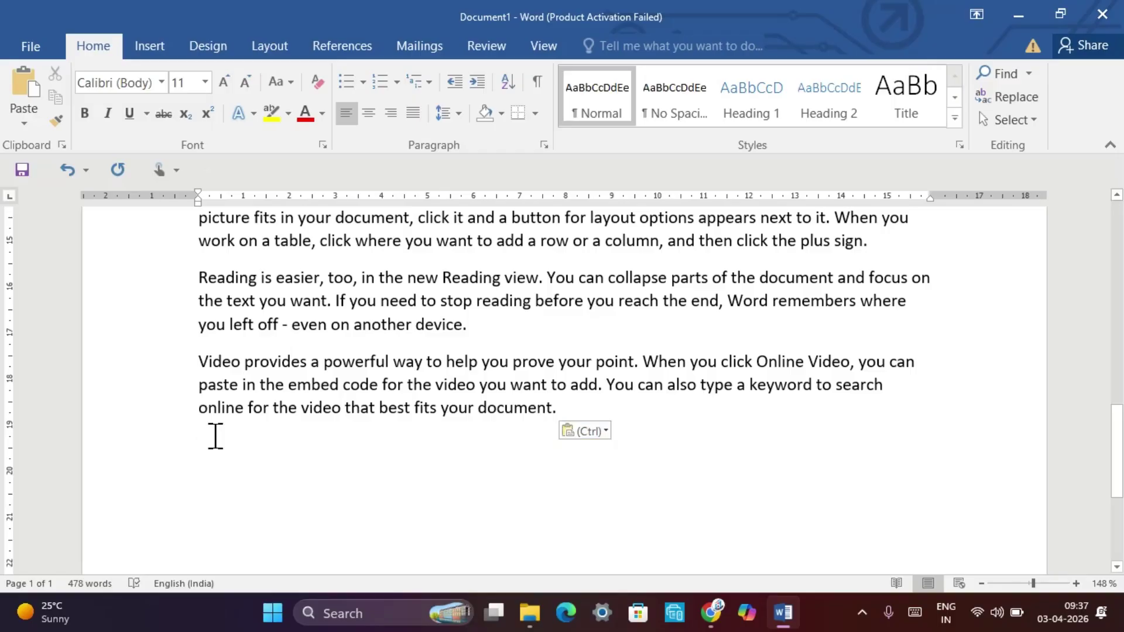
key("ctrl+v")
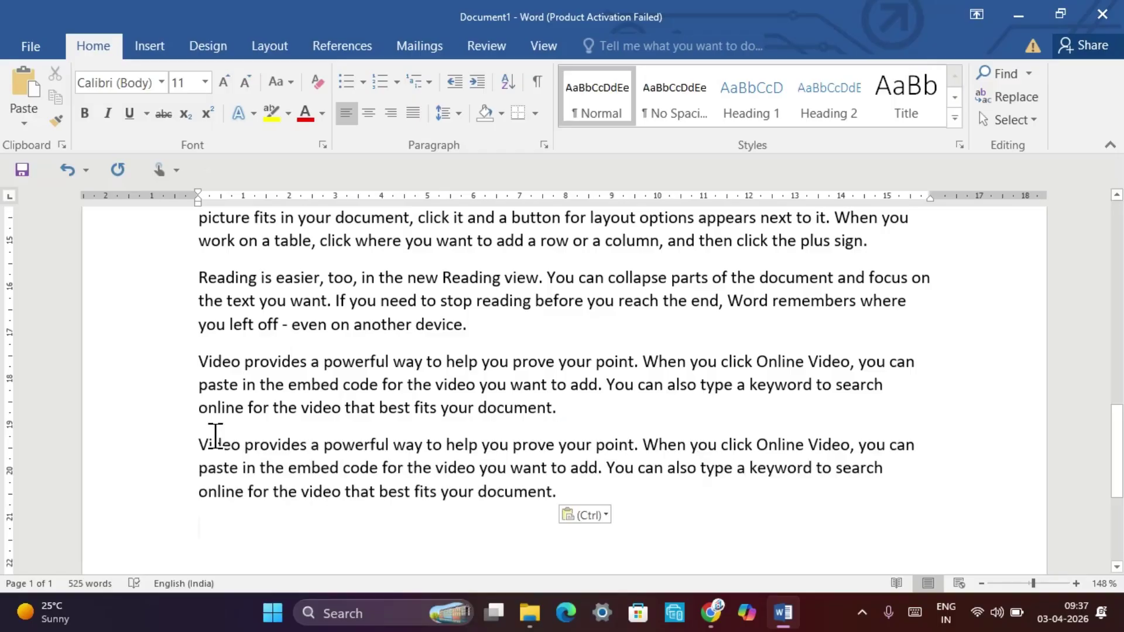
key("ctrl+v")
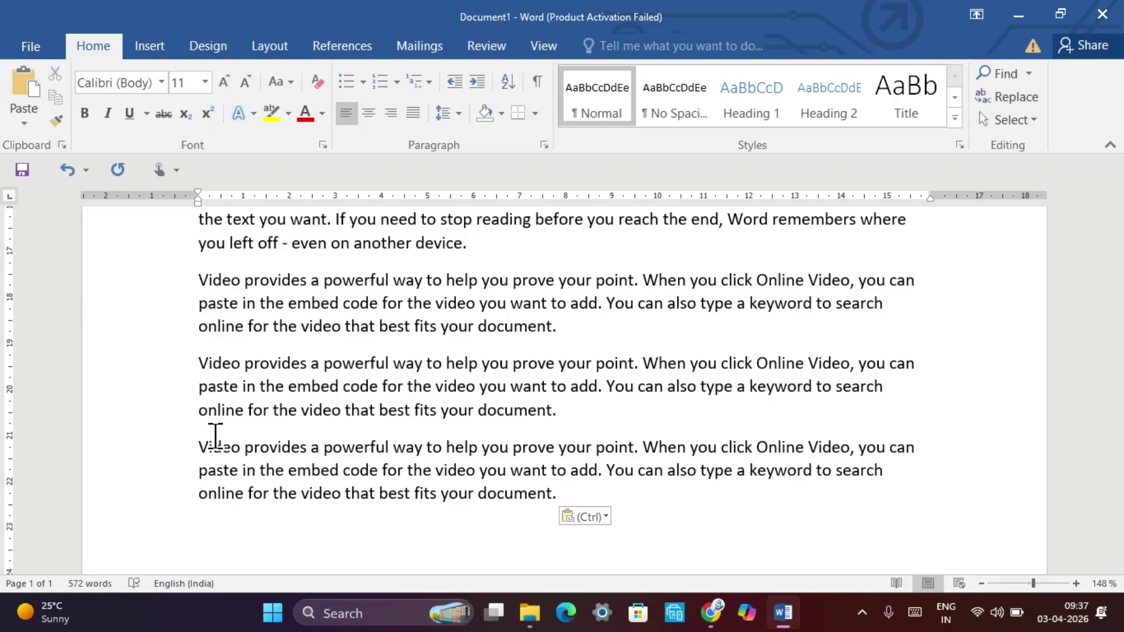
Copy the "Reading is easier, too" paragraph from the first page and paste it at the end of the document
scroll(291, 387, "up", 15)
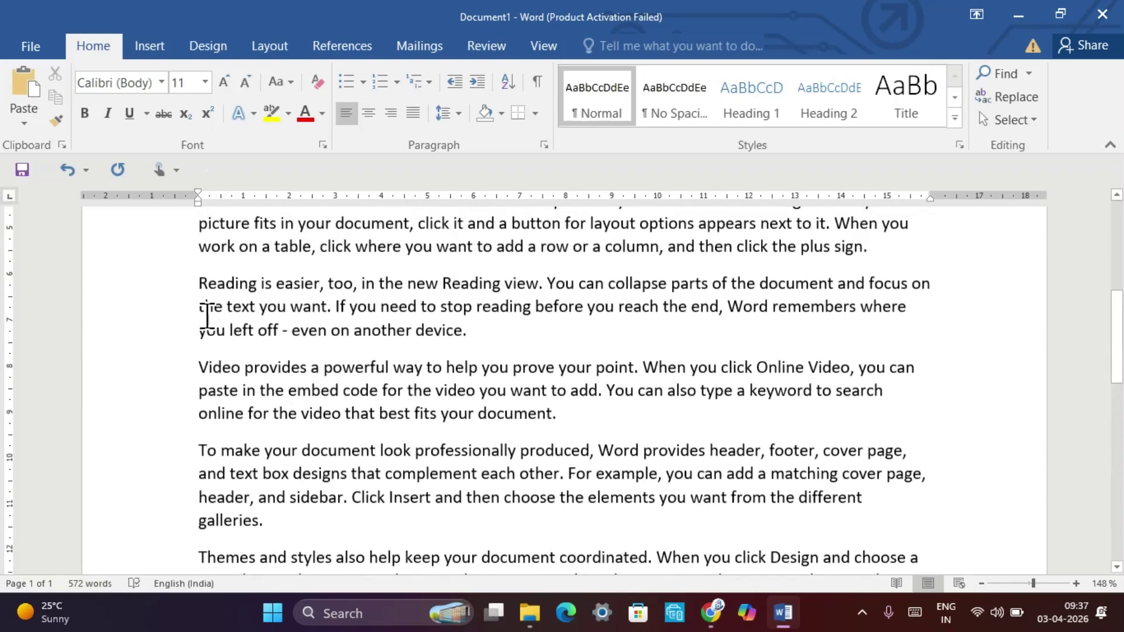
left_click_drag(195, 283, 484, 345)
key("ctrl+c")
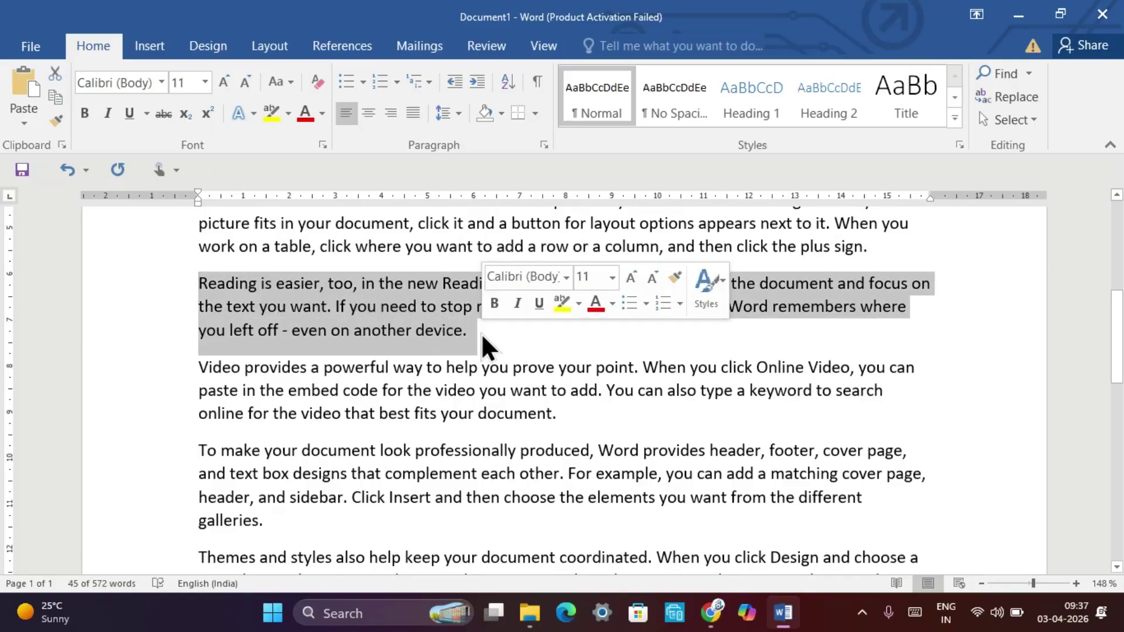
left_click(54, 97)
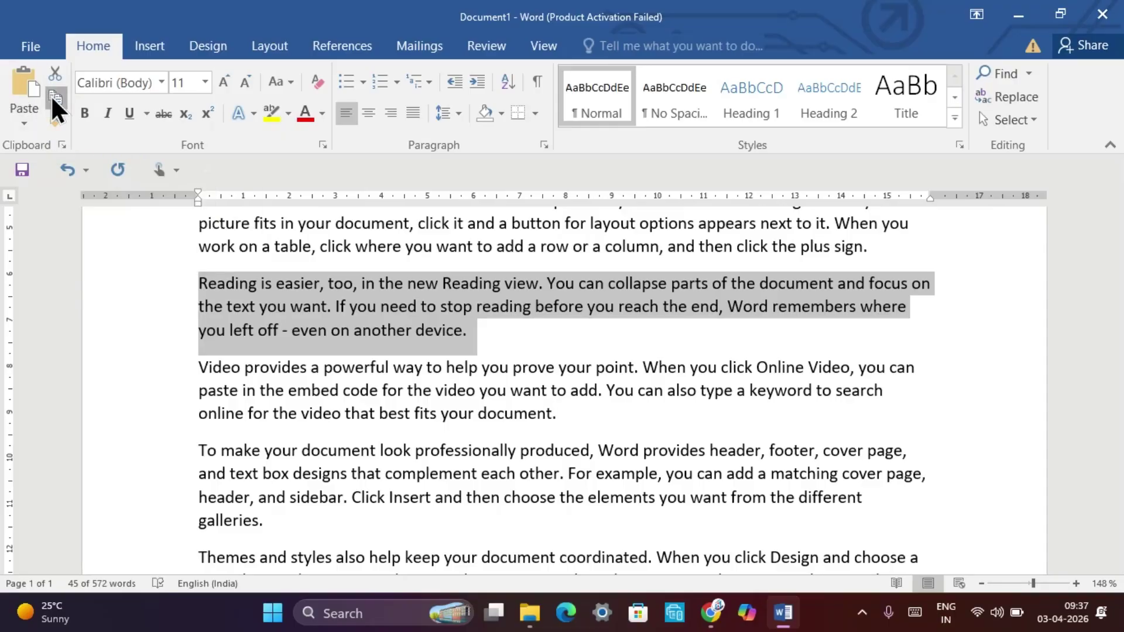
scroll(343, 410, "down", 10)
left_click(343, 409)
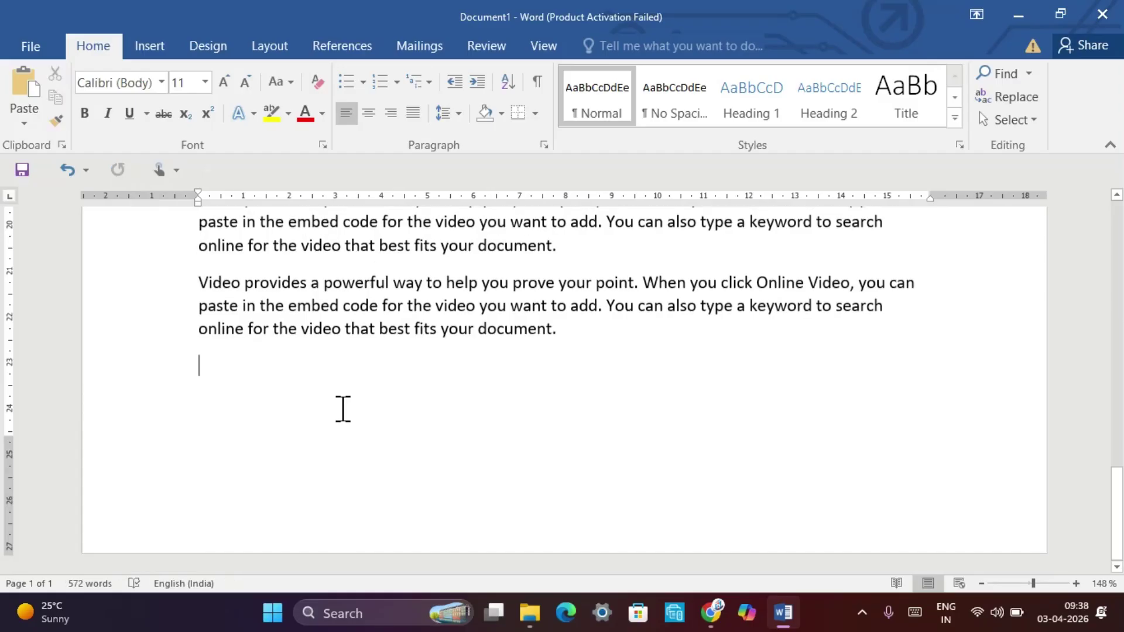
key("ctrl+v")
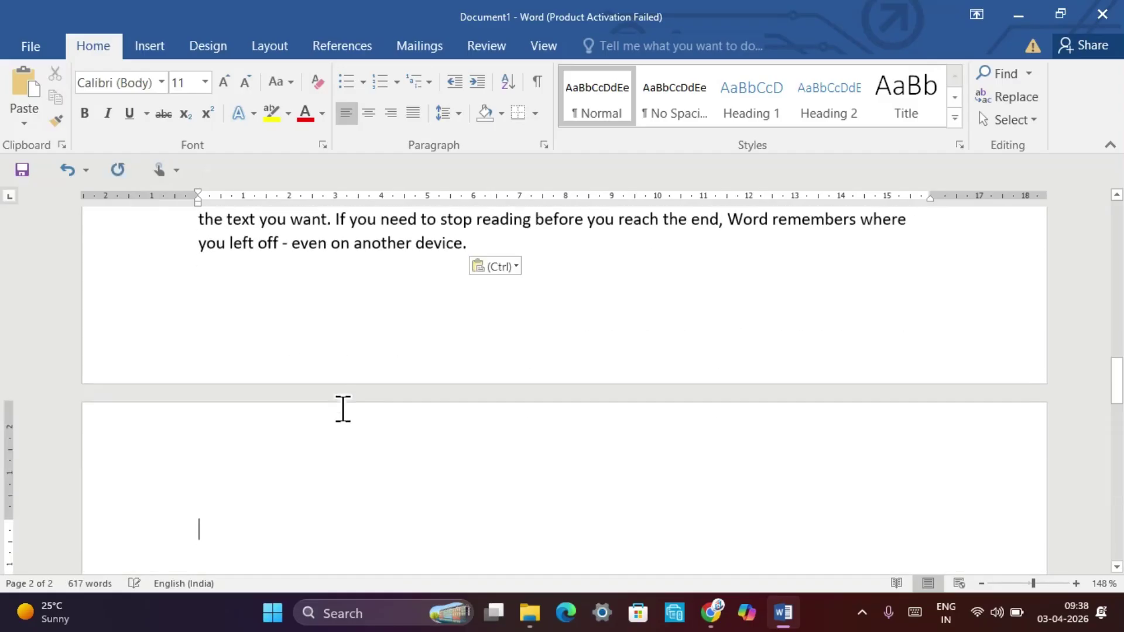
scroll(343, 409, "up", 5)
scroll(343, 409, "down", 3)
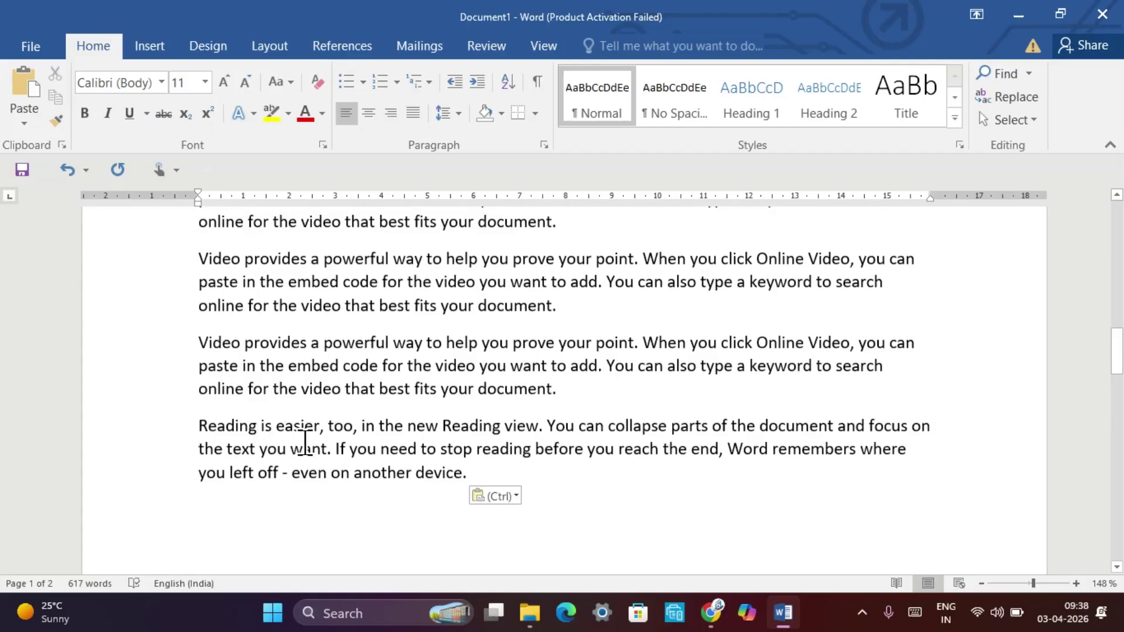
scroll(292, 437, "up", 5)
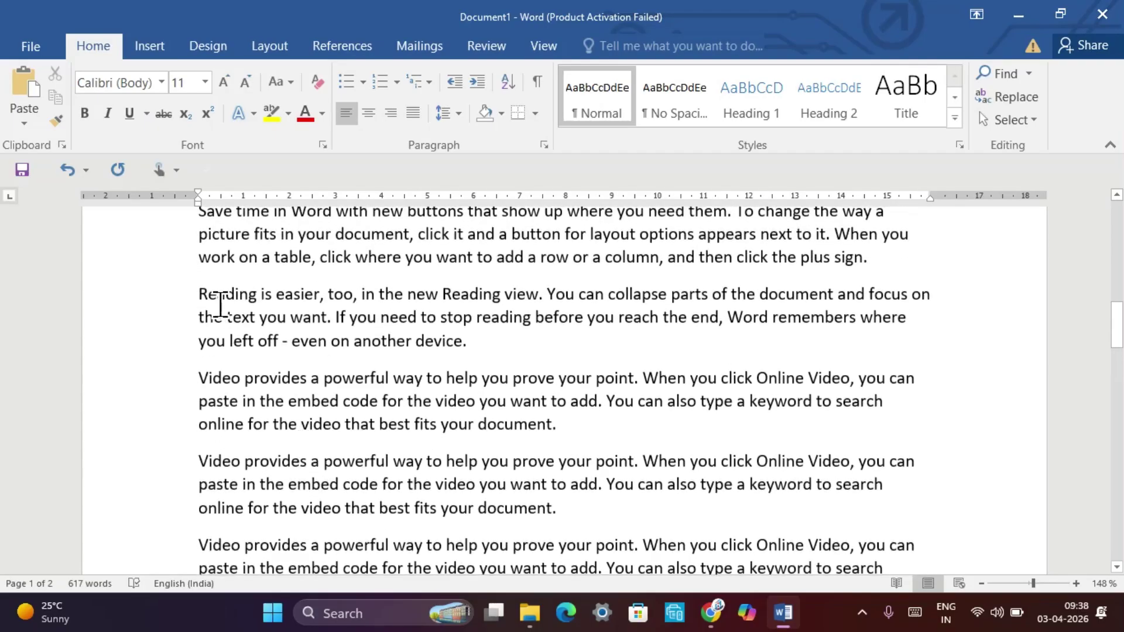
scroll(253, 314, "down", 5)
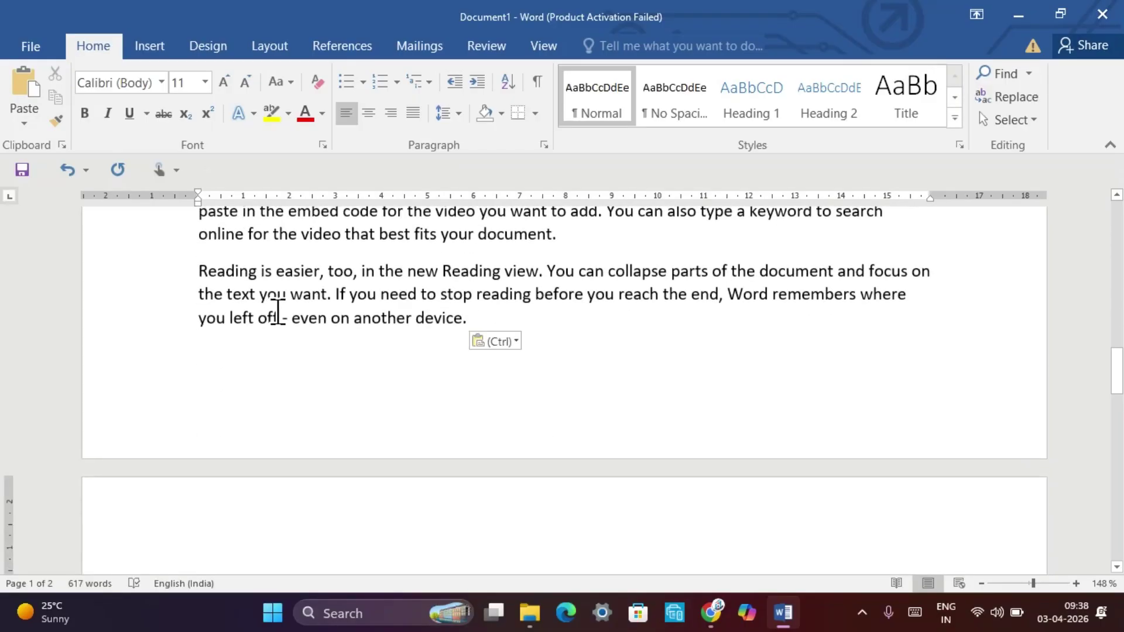
Paste the copied "Reading is easier, too" paragraph eight times in a row from the start of the second page
left_click(503, 316)
key("ctrl+Return")
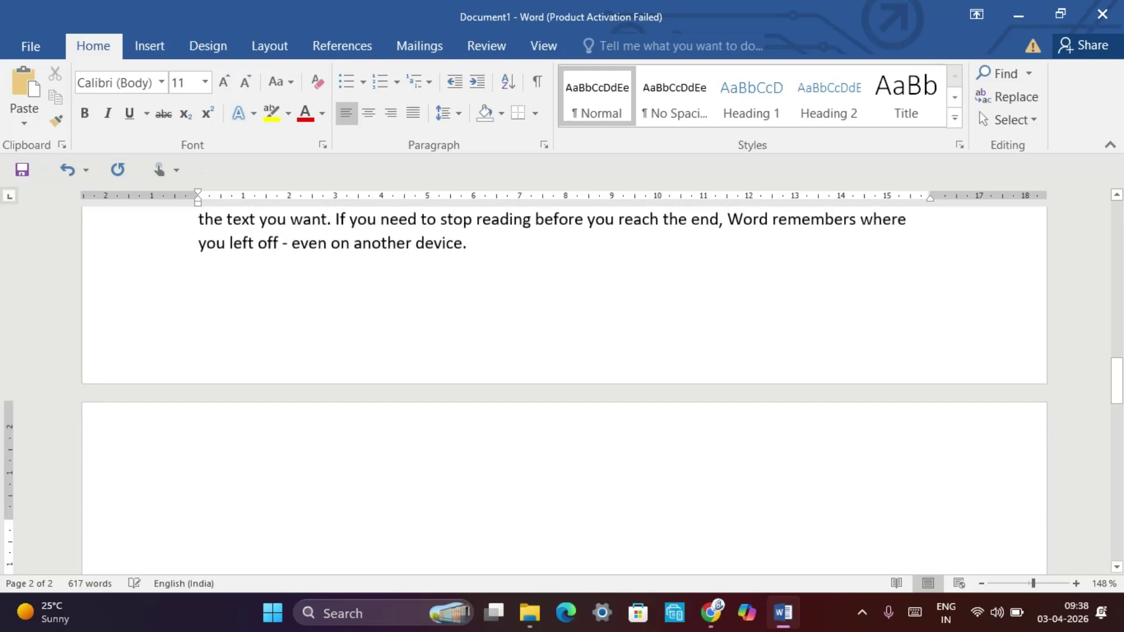
scroll(478, 418, "up", 5)
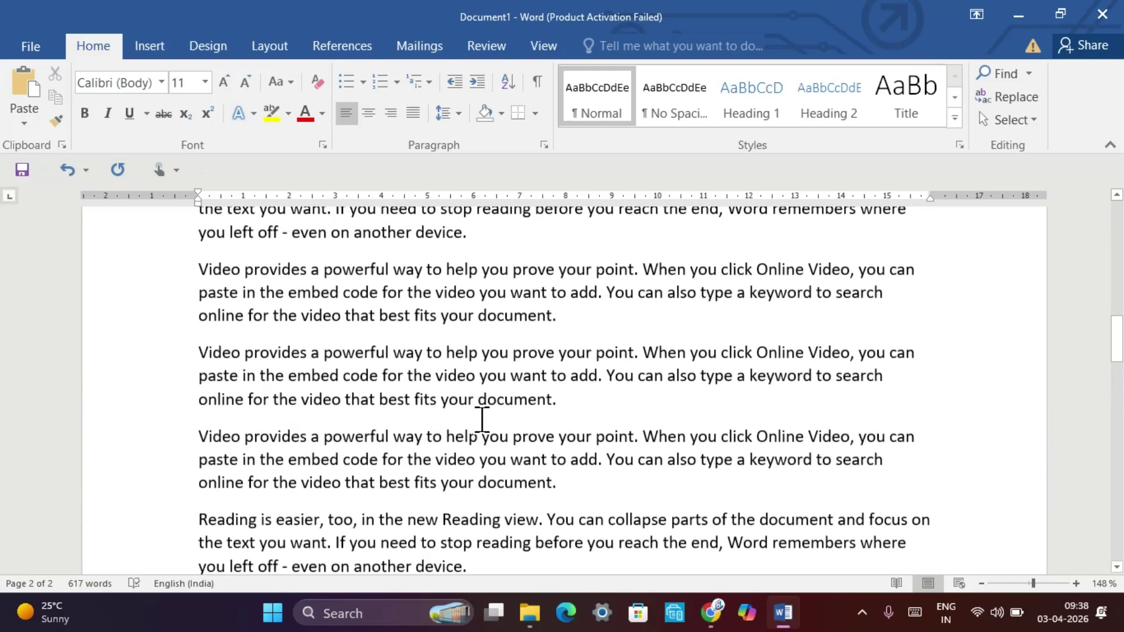
scroll(480, 419, "down", 2)
key("ctrl+v")
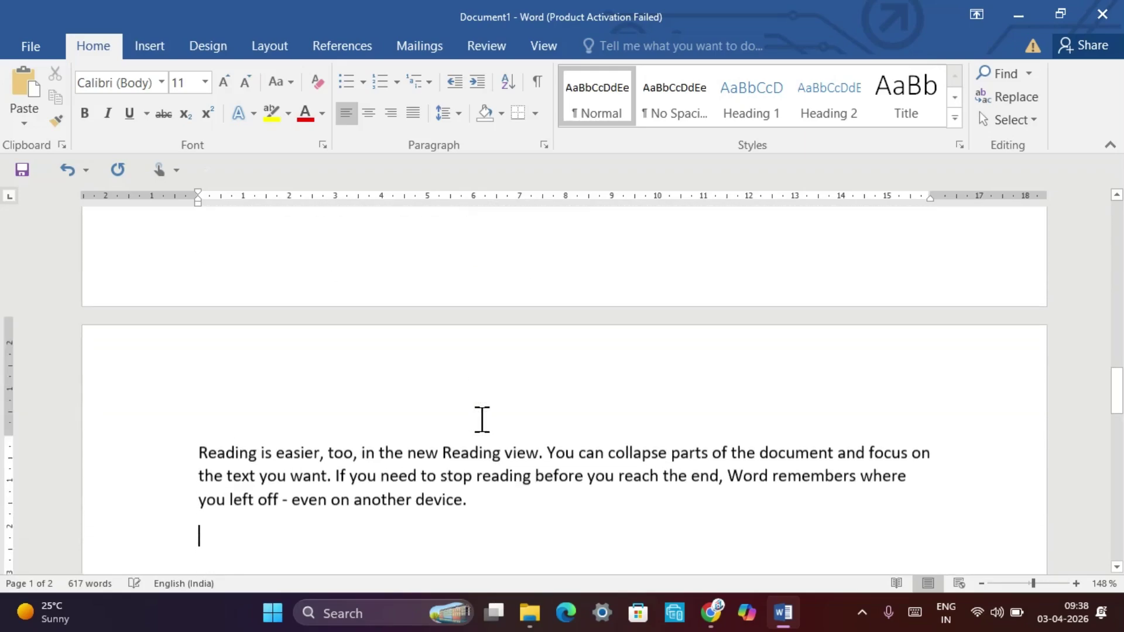
key("ctrl+v")
key("ctrl+v")
key("ctrl+v")
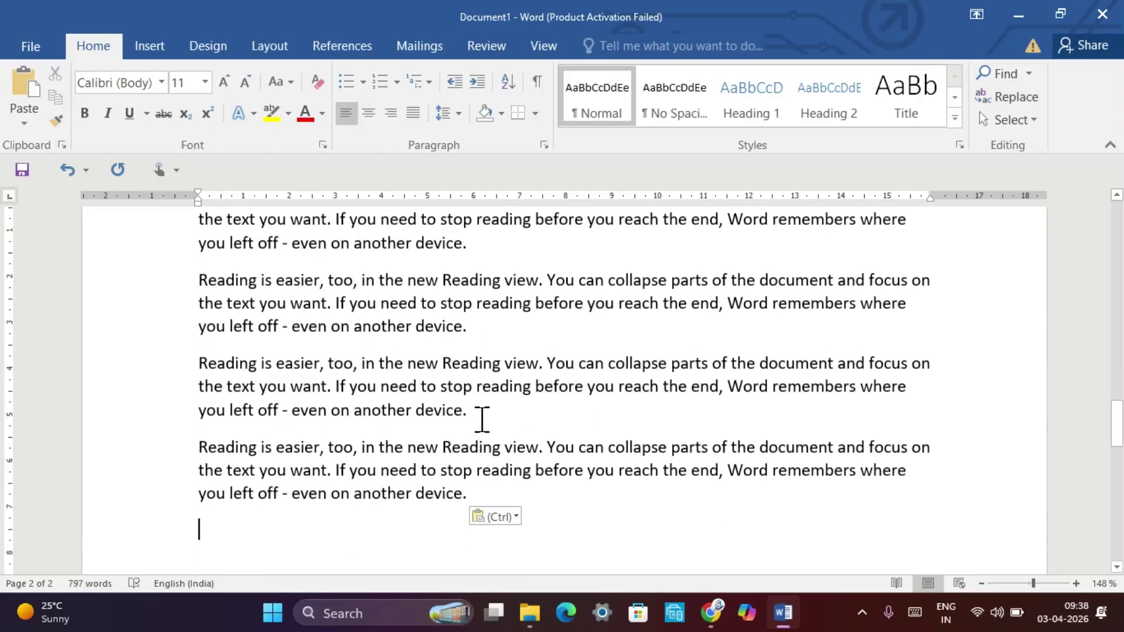
key("ctrl+v")
key("ctrl+v")
key("ctrl+v")
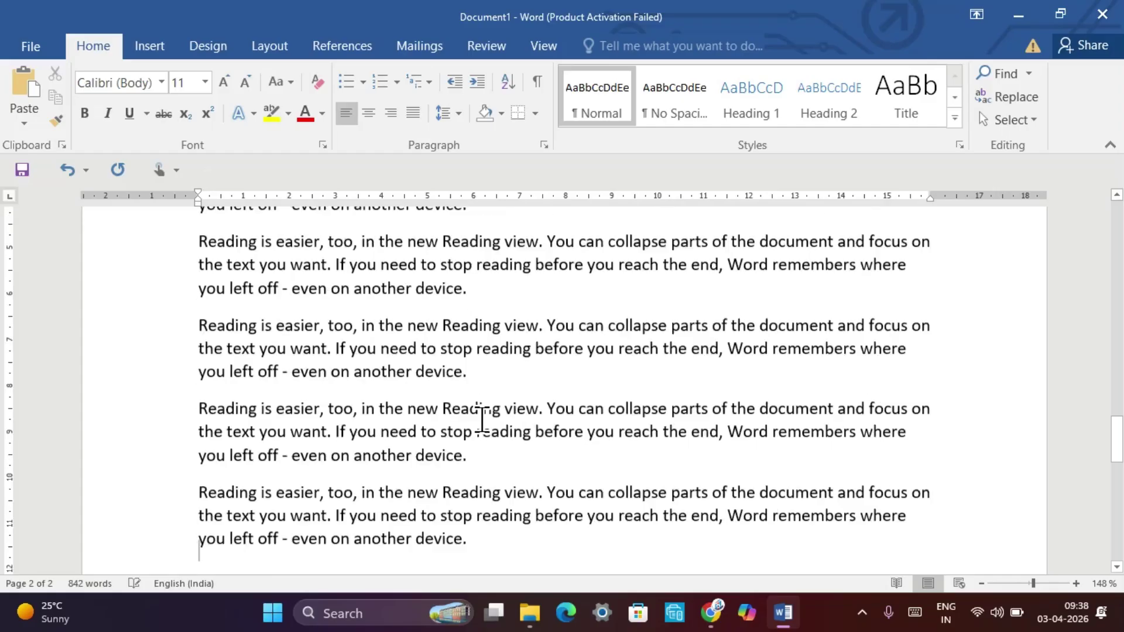
key("ctrl+v")
scroll(482, 419, "down", 4)
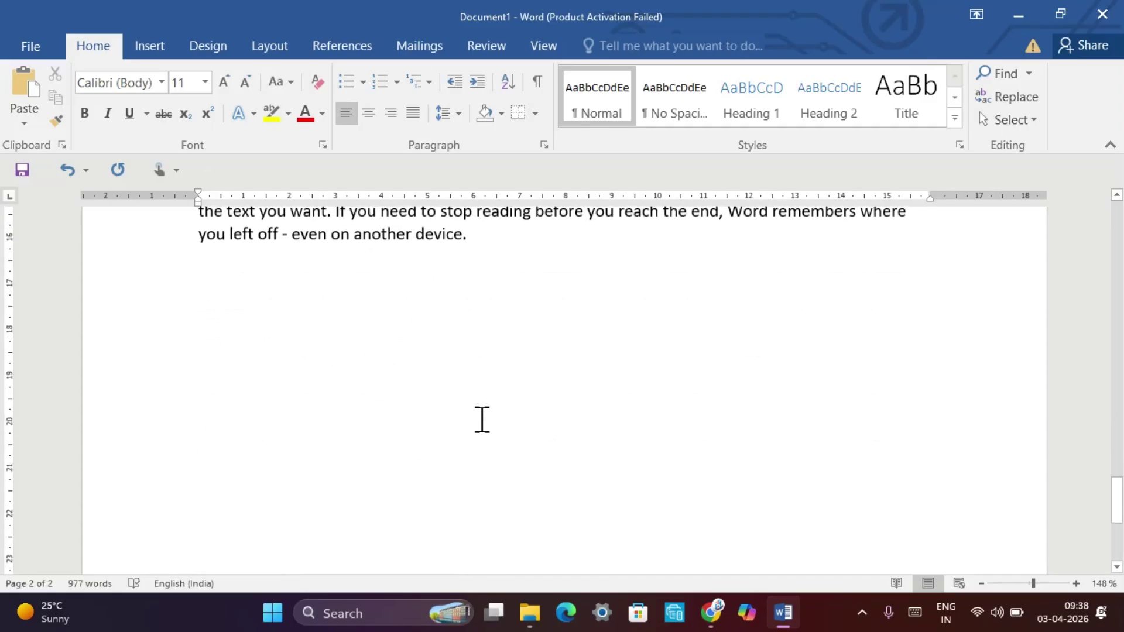
Below the pasted paragraphs, leave a blank line and write three separate lines: "Ctrl+x=cut", "Ctrl+c=copy" and "Ctrl+v=paste"
key("Return")
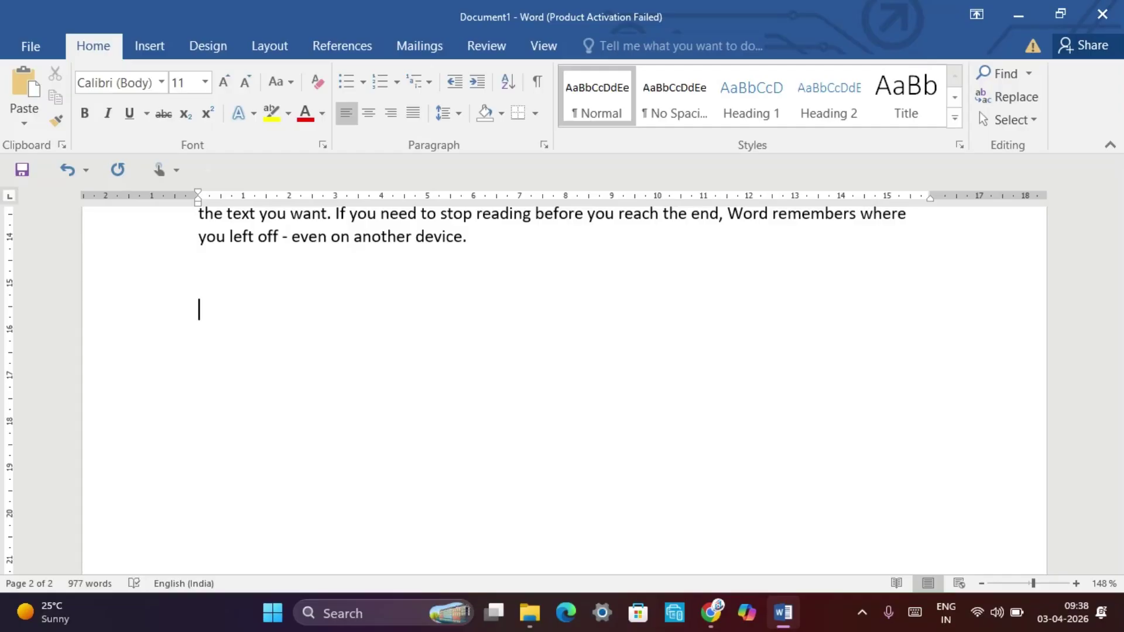
type("Ctrl+x=cut")
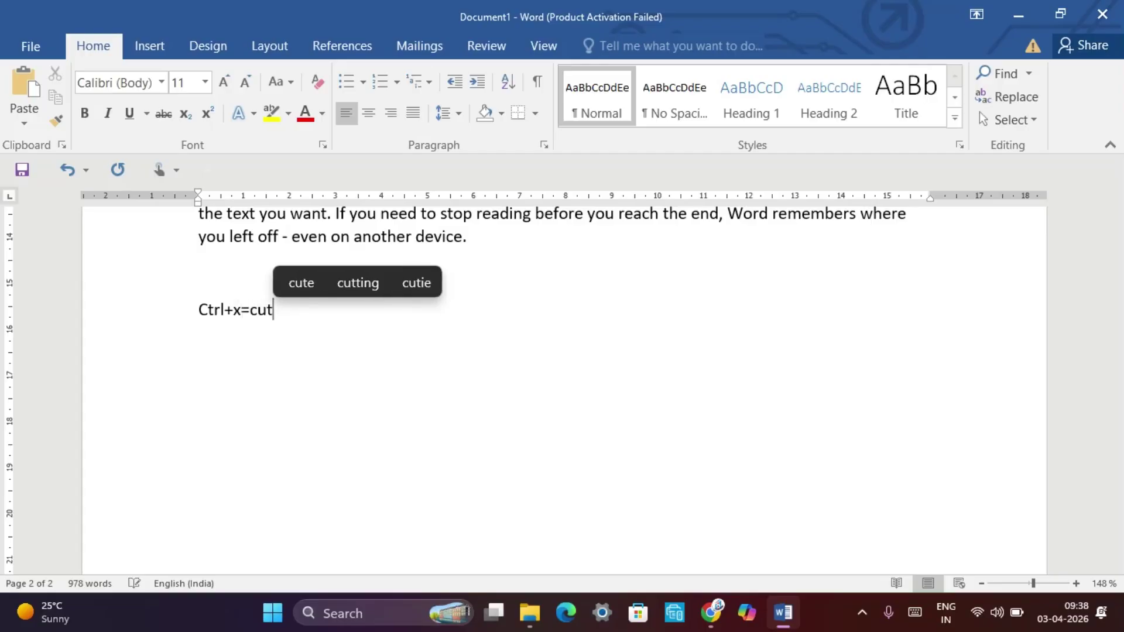
key("Return")
type("ctrl+")
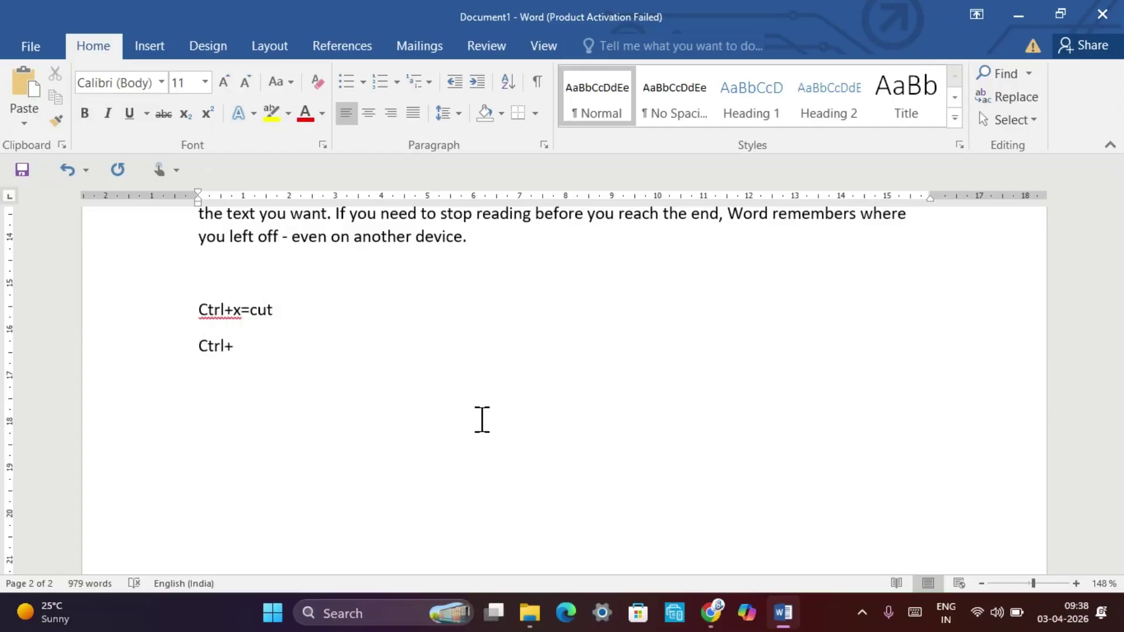
type("c=co")
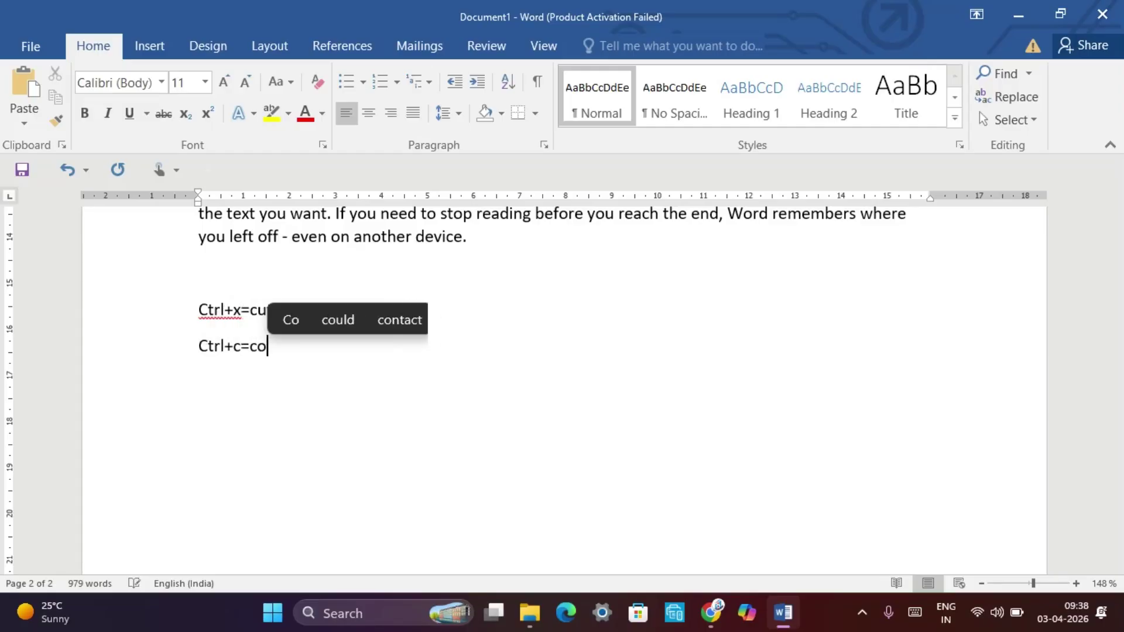
type("py")
type("trl+v")
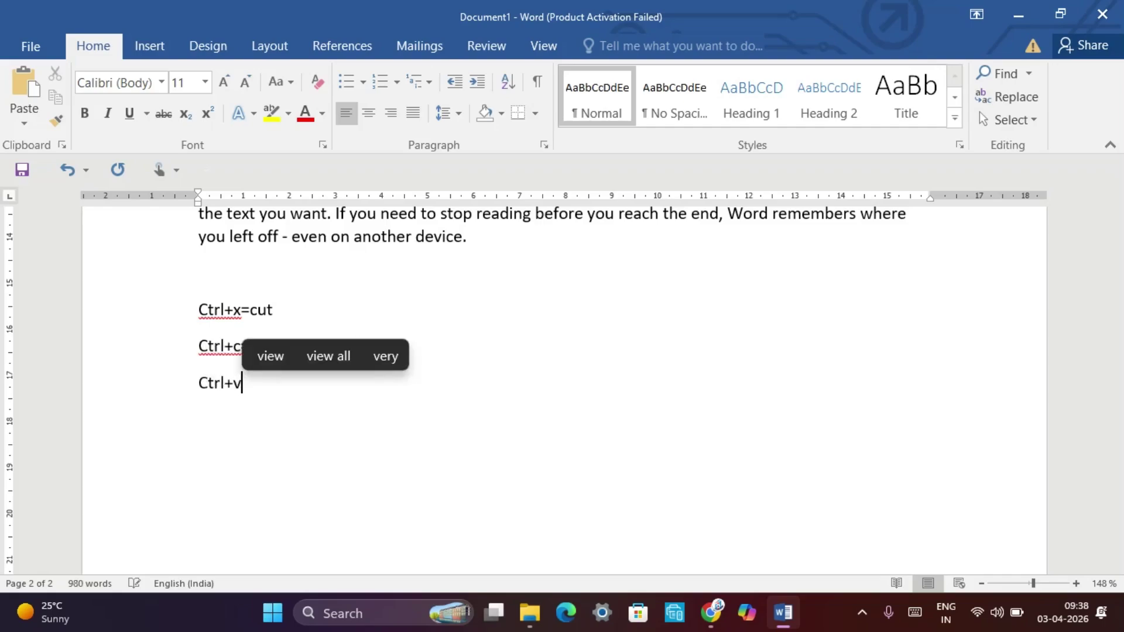
type("=pat")
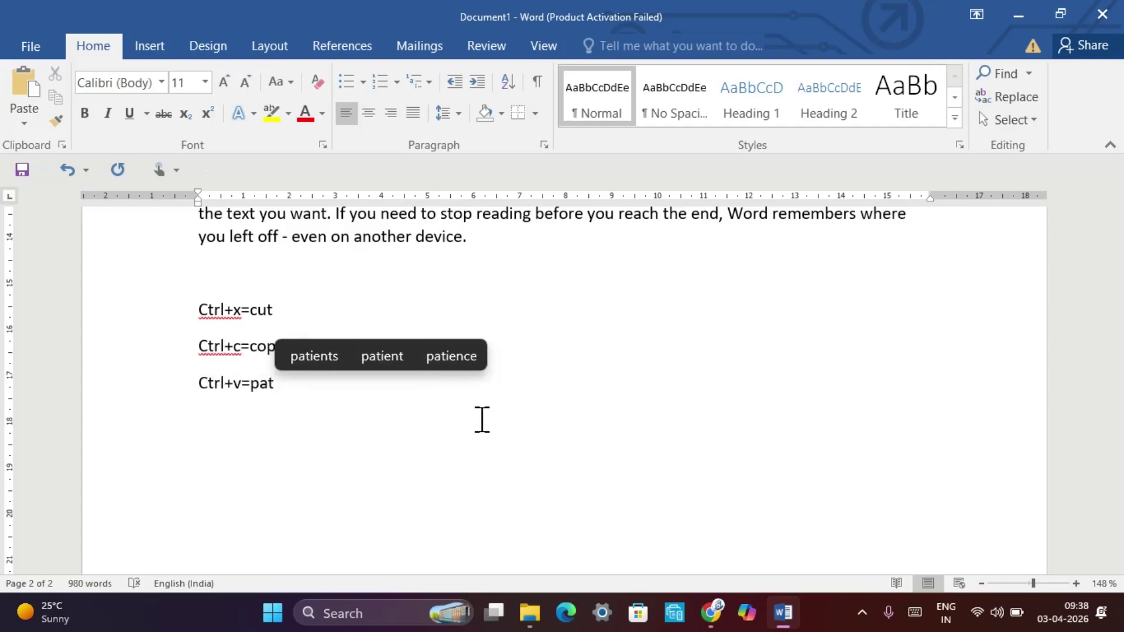
key("BackSpace")
type("ste")
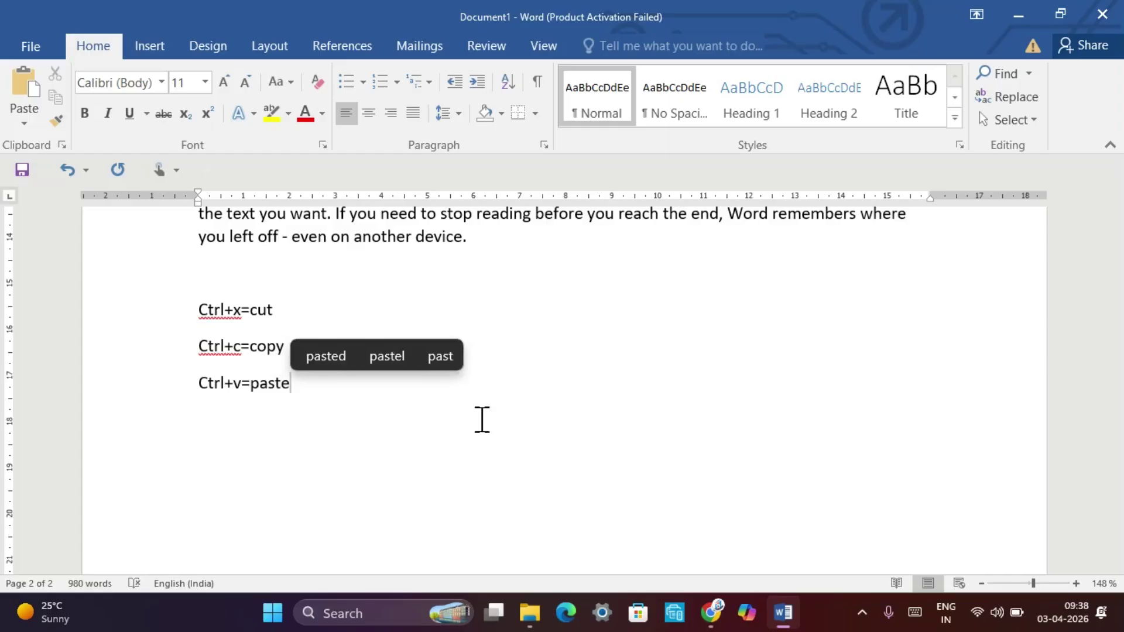
key("Return")
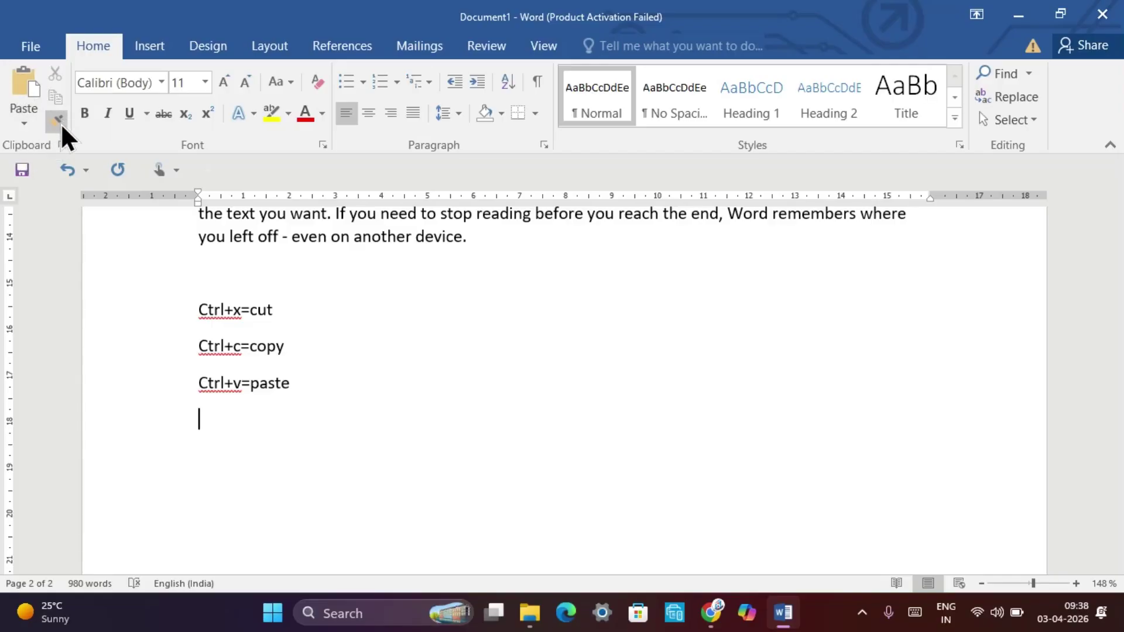
Change the font of the second page's first "Reading is easier, too" paragraph to Forte
scroll(163, 274, "up", 1)
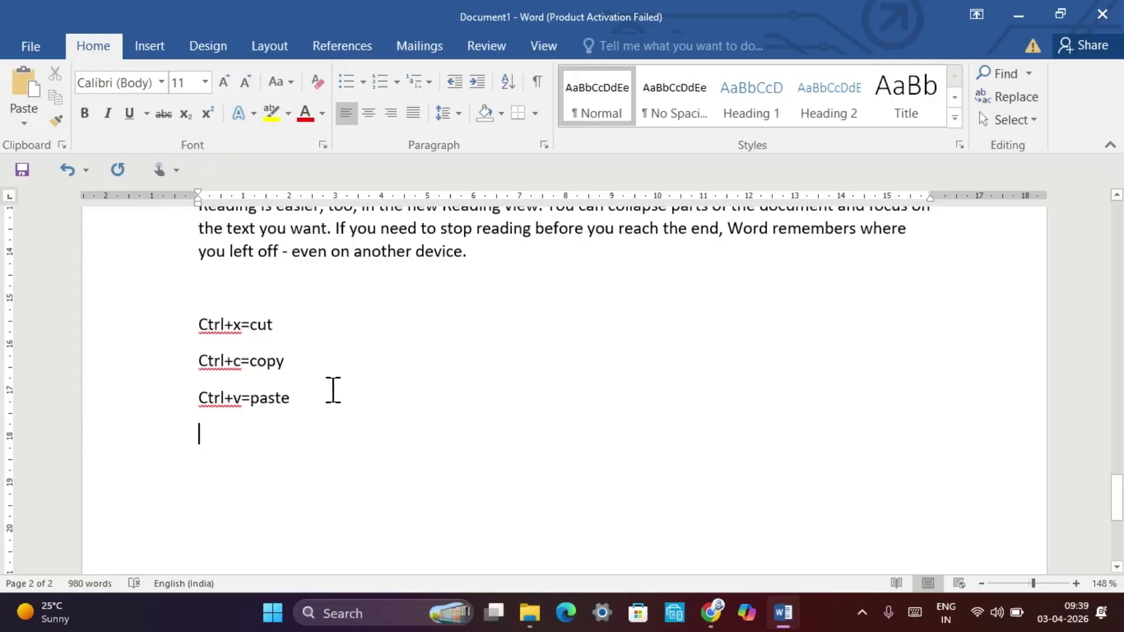
scroll(332, 389, "up", 7)
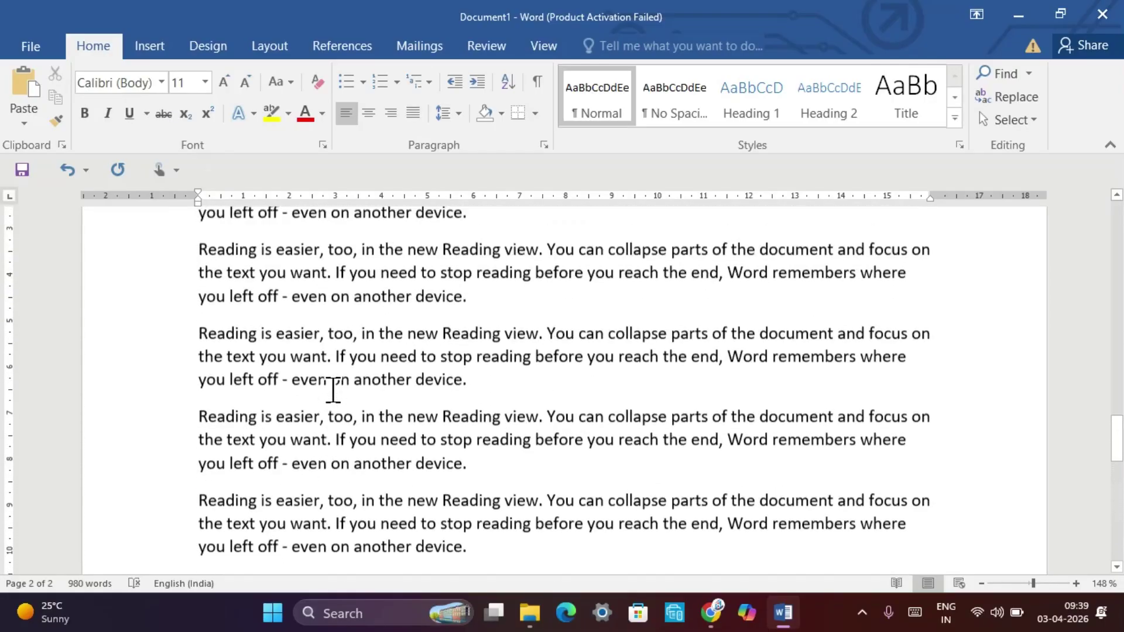
scroll(332, 389, "up", 3)
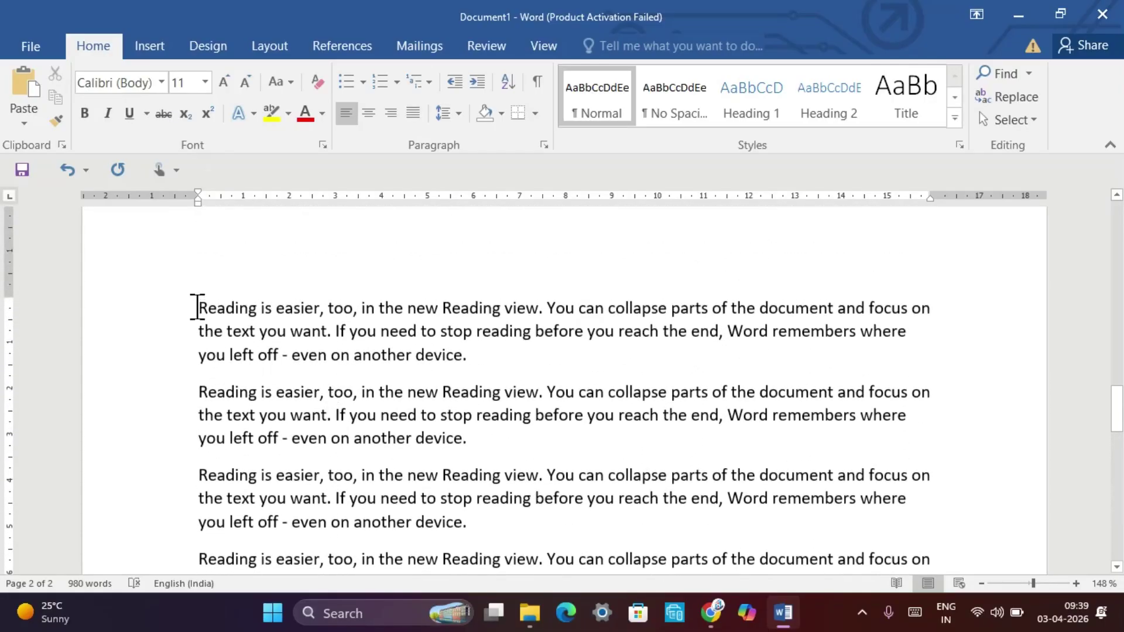
left_click_drag(198, 308, 503, 350)
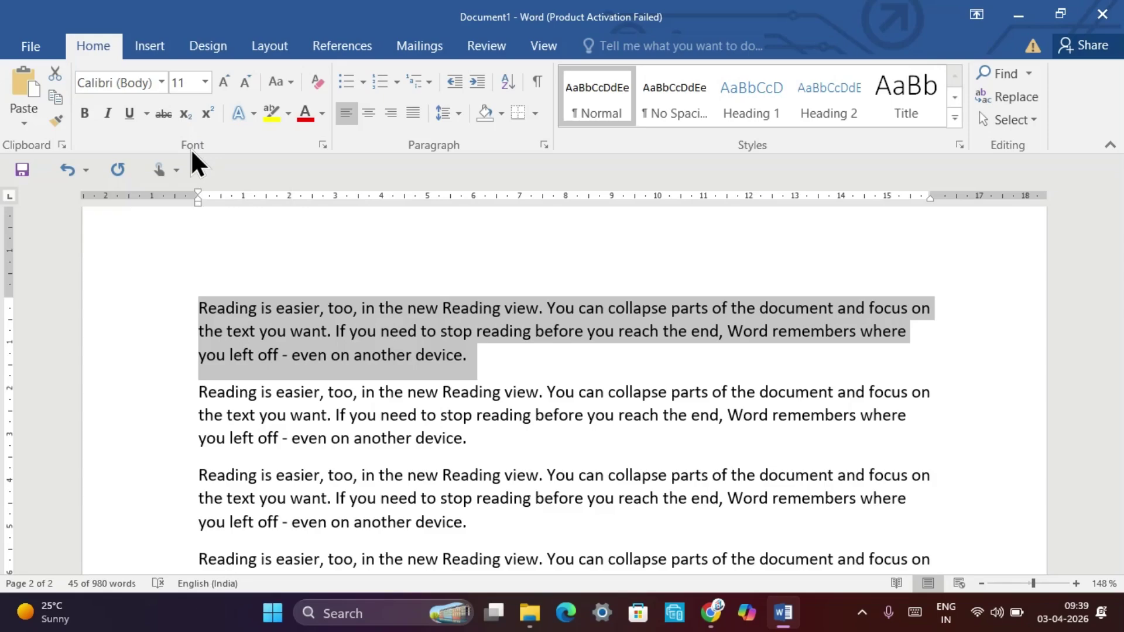
left_click(162, 84)
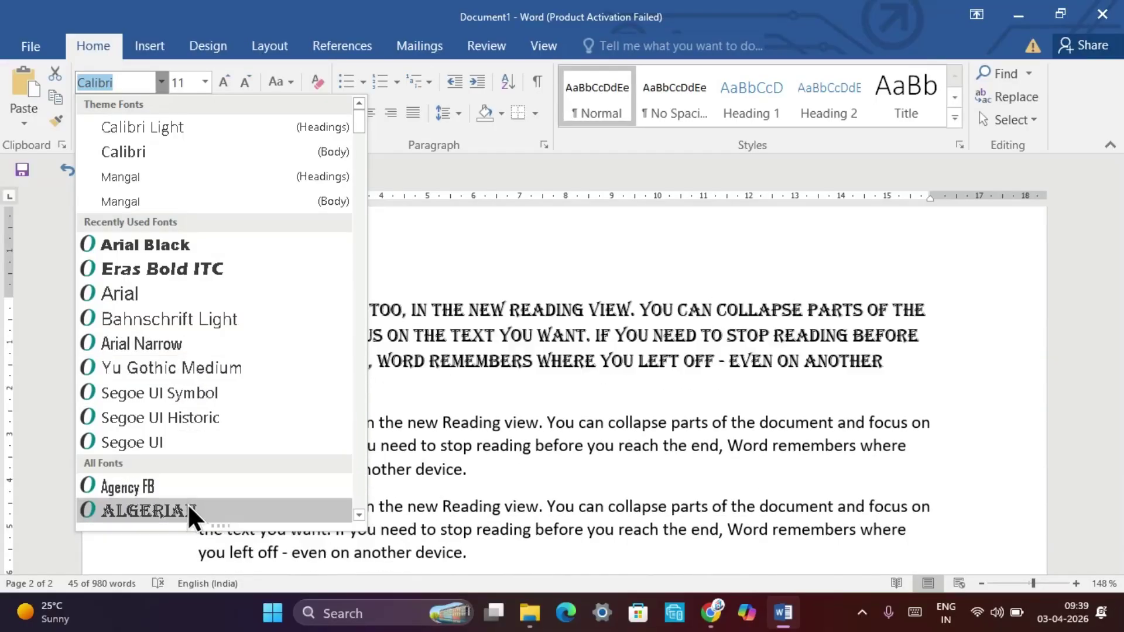
scroll(188, 504, "down", 15)
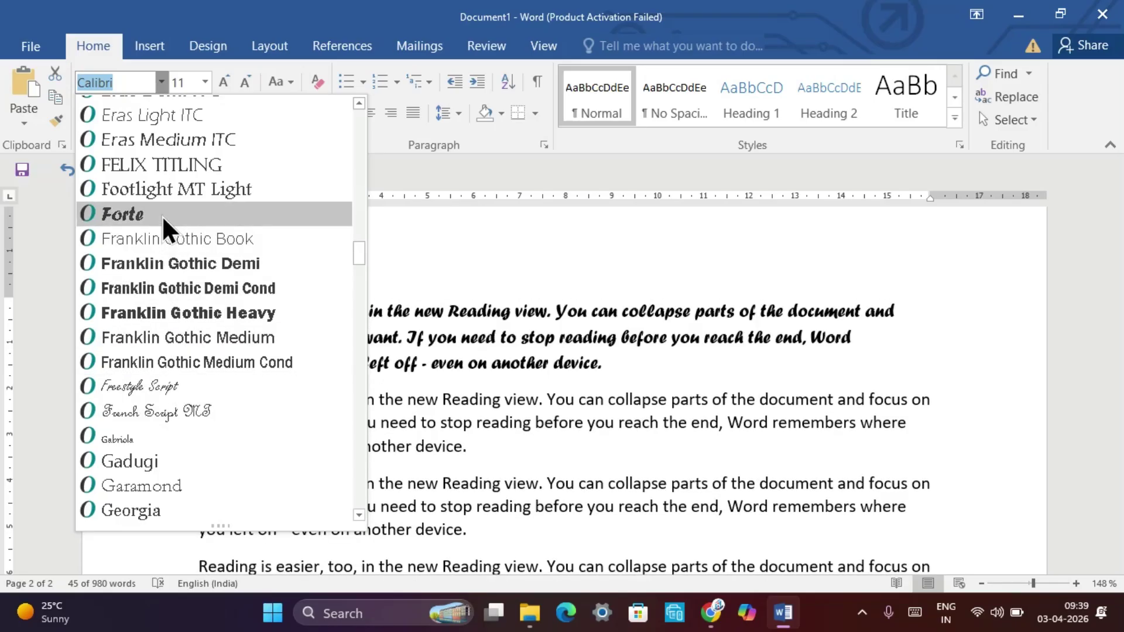
left_click(162, 215)
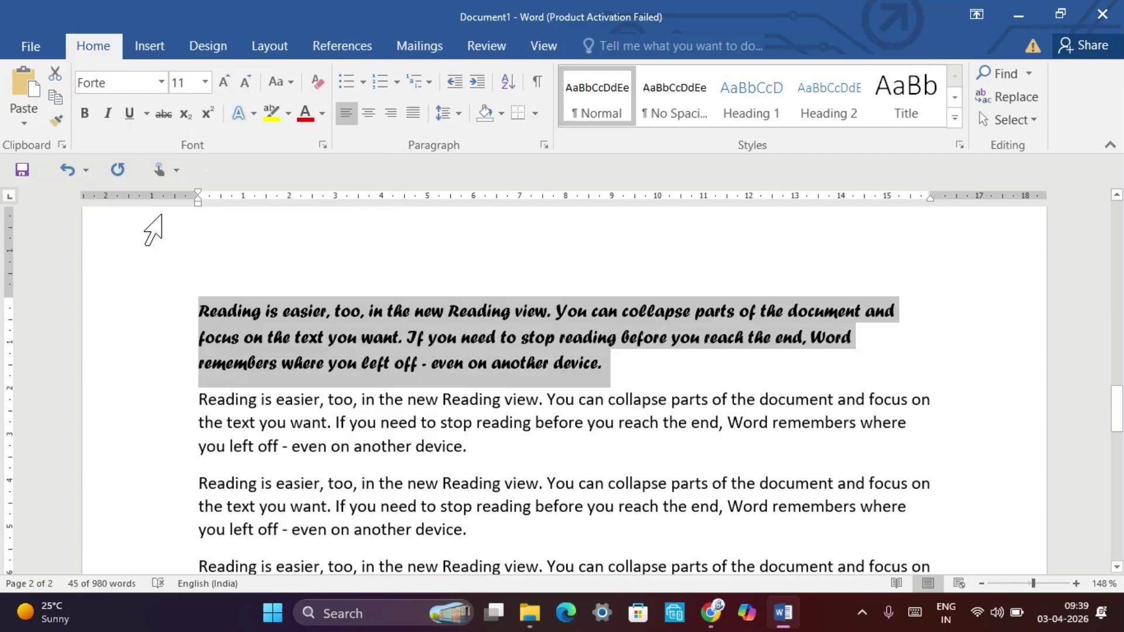
Set the Forte paragraph's font size to 16 and increase it to 20 with Grow Font
left_click(204, 82)
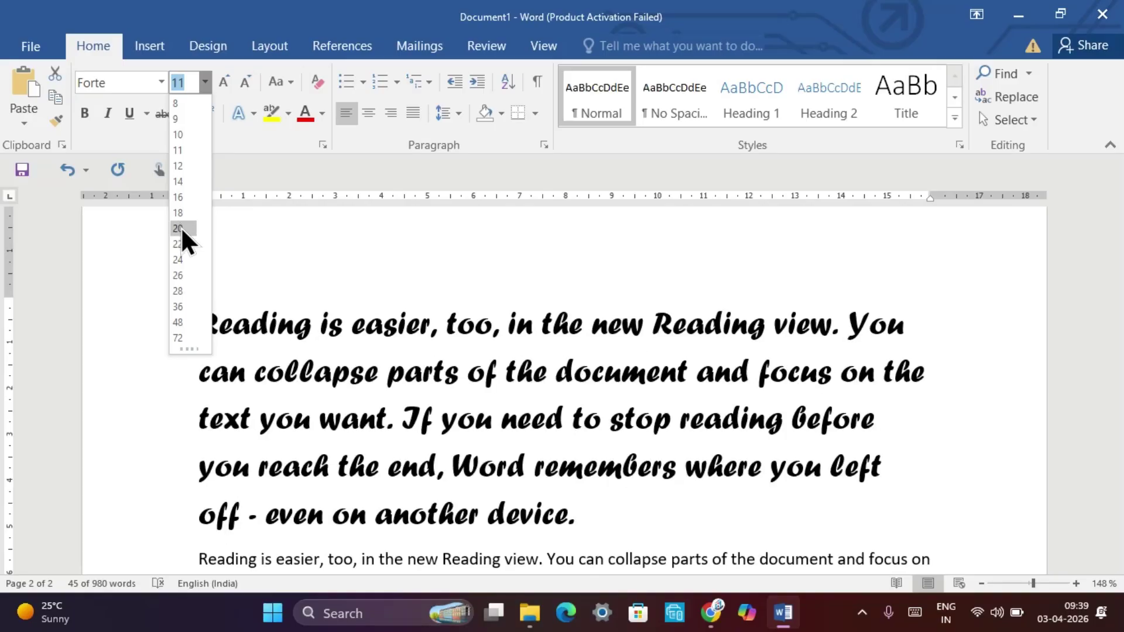
left_click(181, 201)
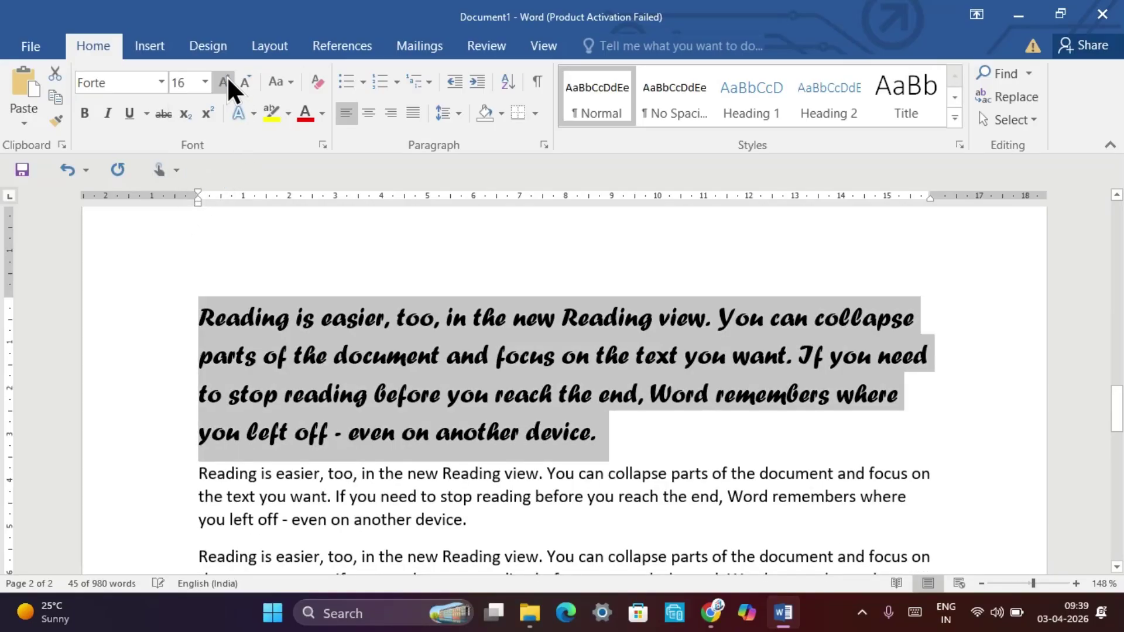
left_click(226, 77)
left_click(226, 77)
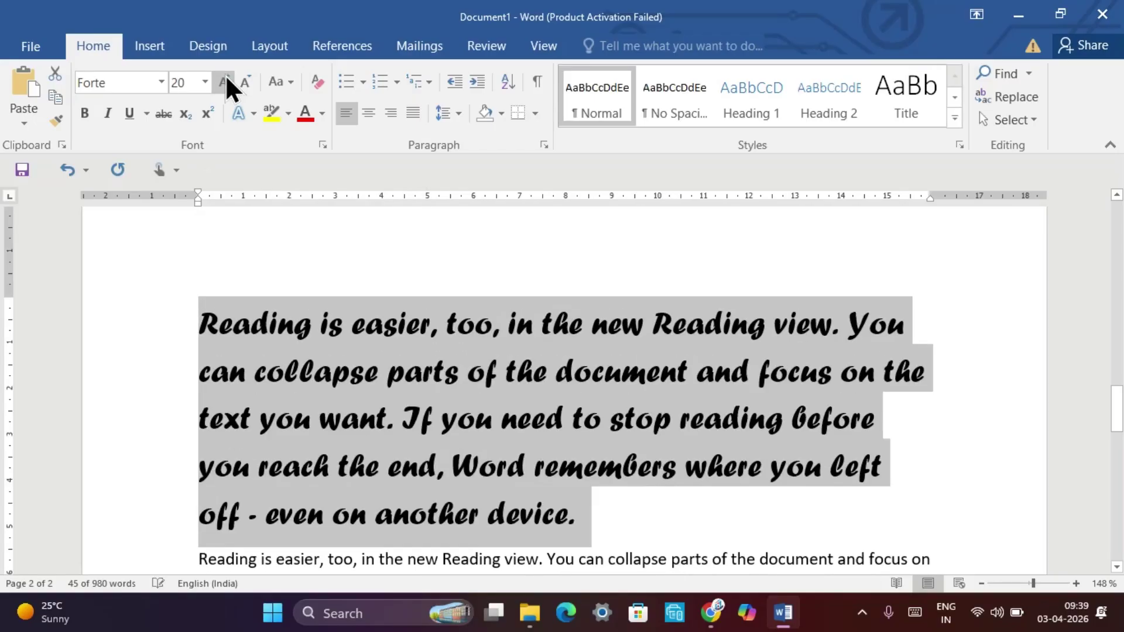
Reduce the Forte paragraph's font size to 12 with Shrink Font
left_click(245, 85)
left_click(244, 86)
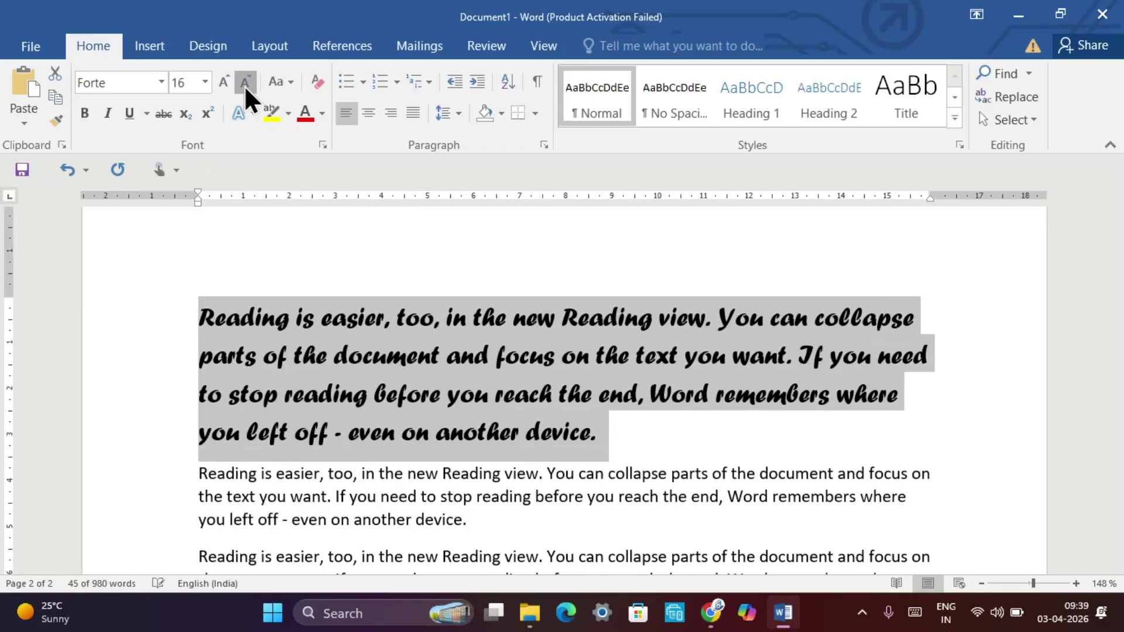
left_click(244, 85)
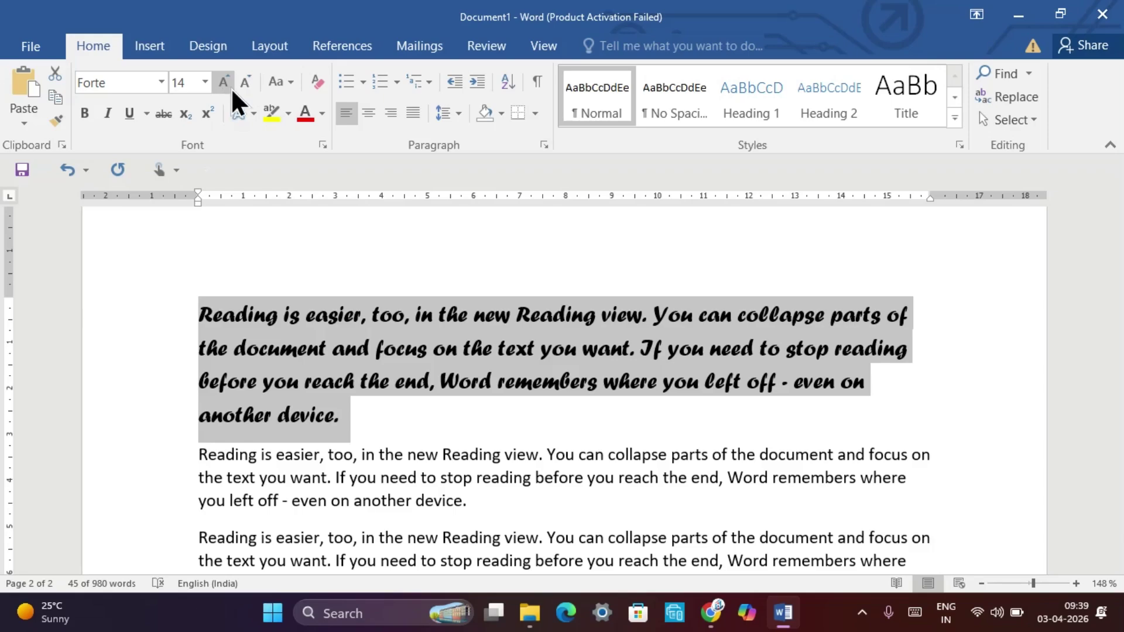
left_click(251, 80)
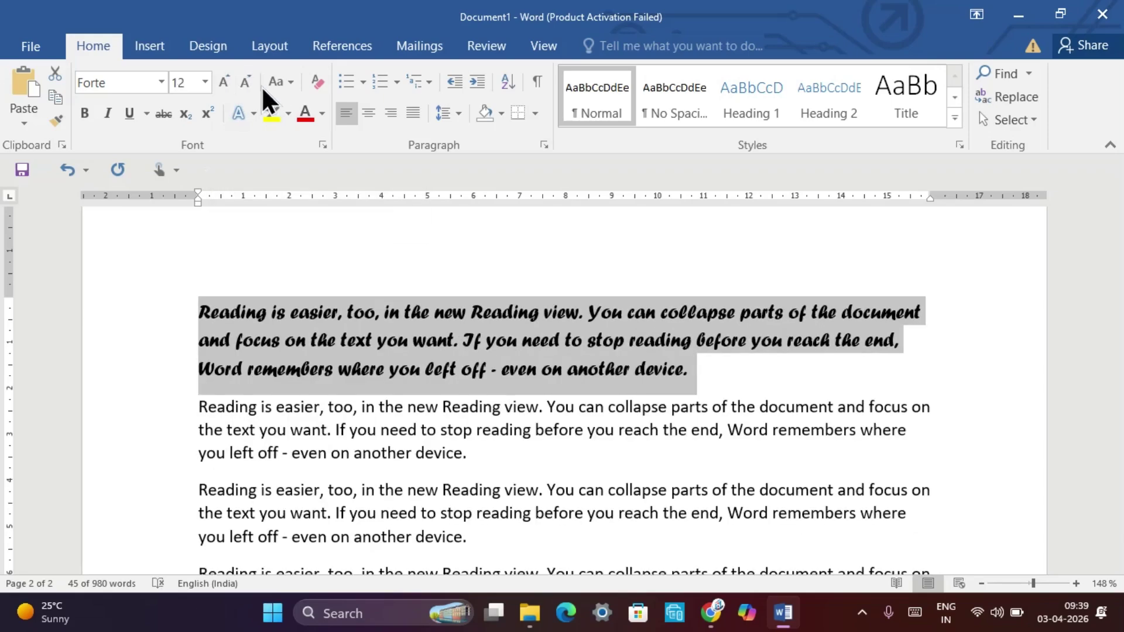
Convert the second "Reading is easier, too" paragraph on the second page to lowercase
left_click(284, 83)
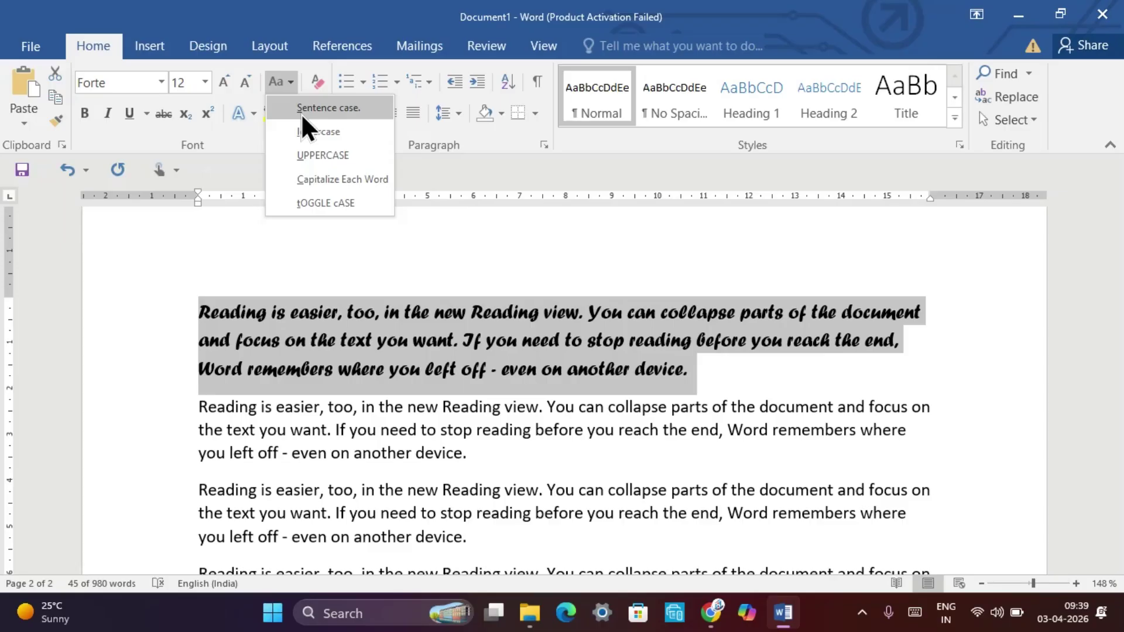
left_click(200, 405)
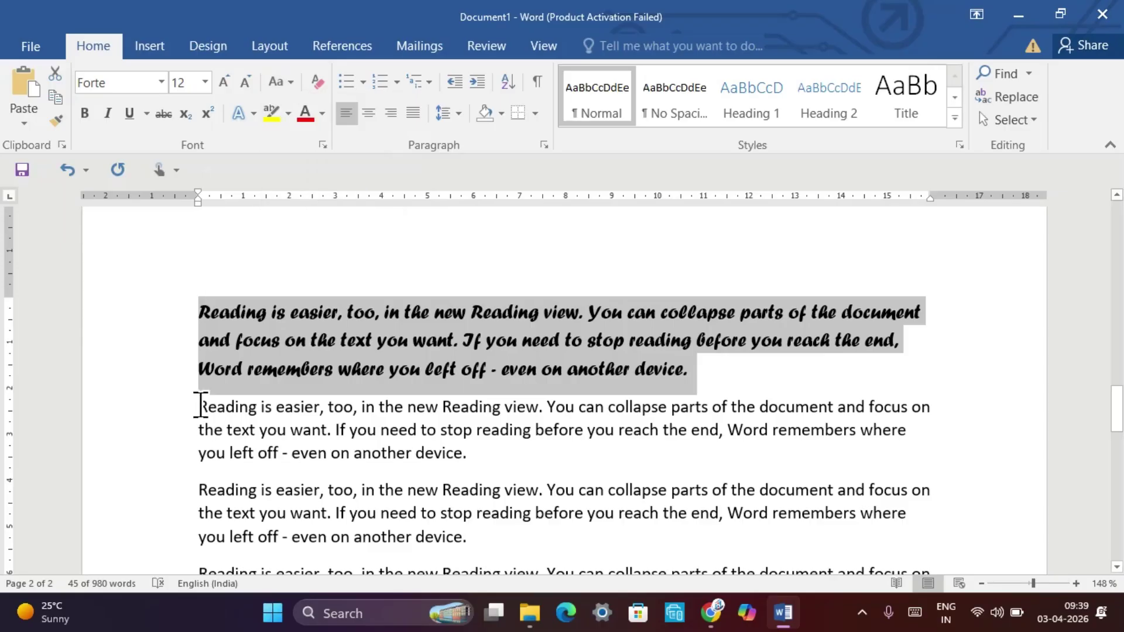
left_click_drag(200, 405, 475, 463)
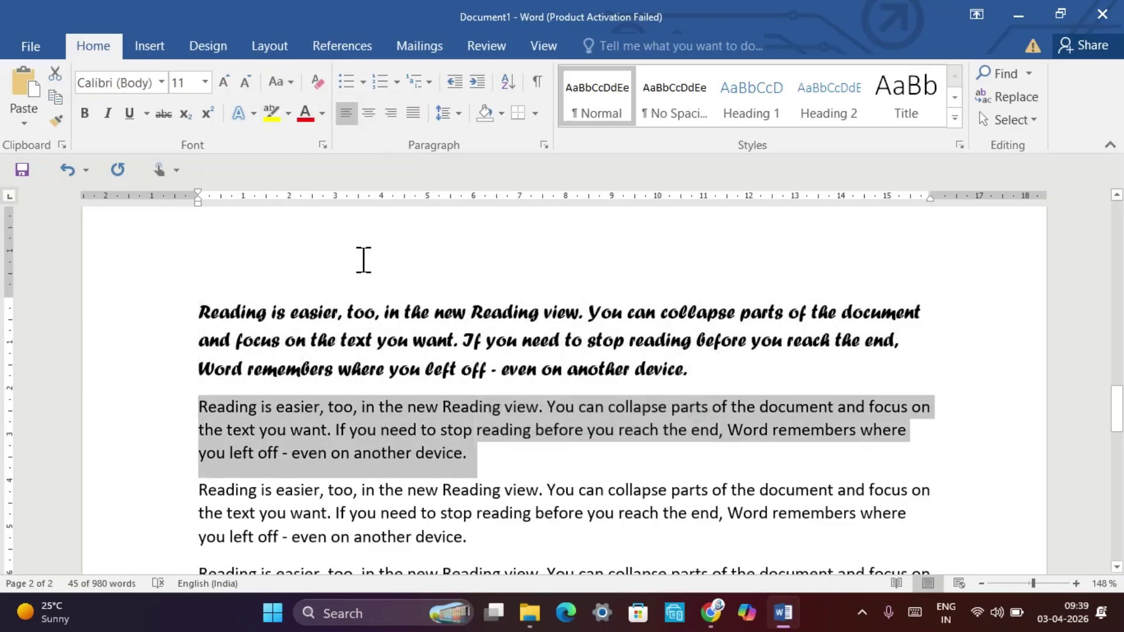
left_click(290, 82)
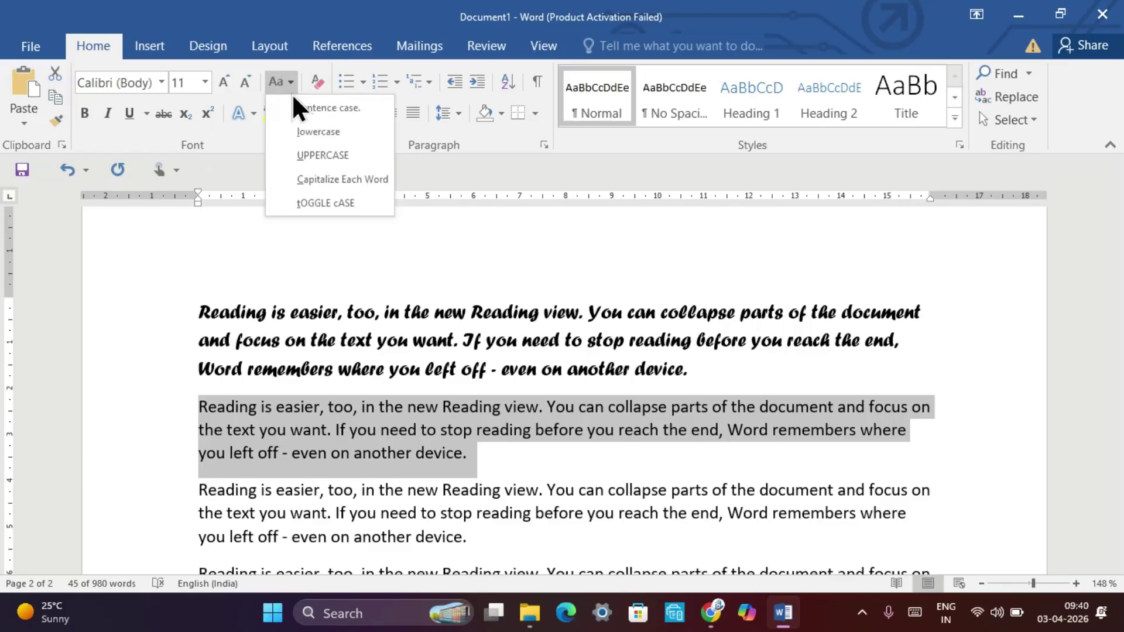
left_click(309, 140)
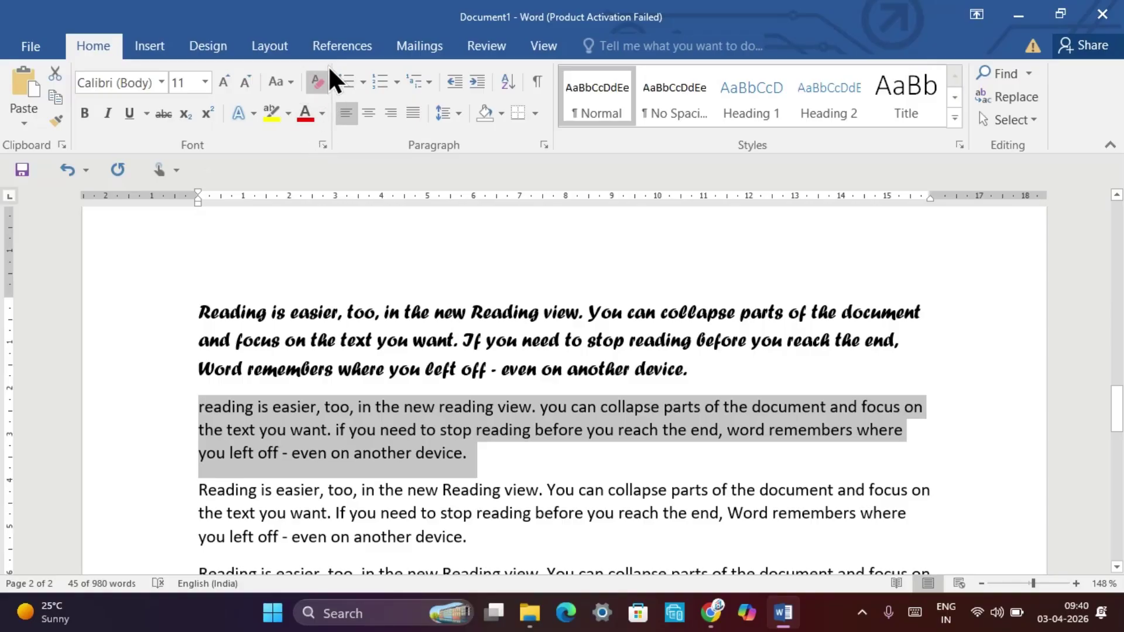
Change the selected paragraph's case to UPPERCASE and then to Capitalize Each Word
left_click(281, 85)
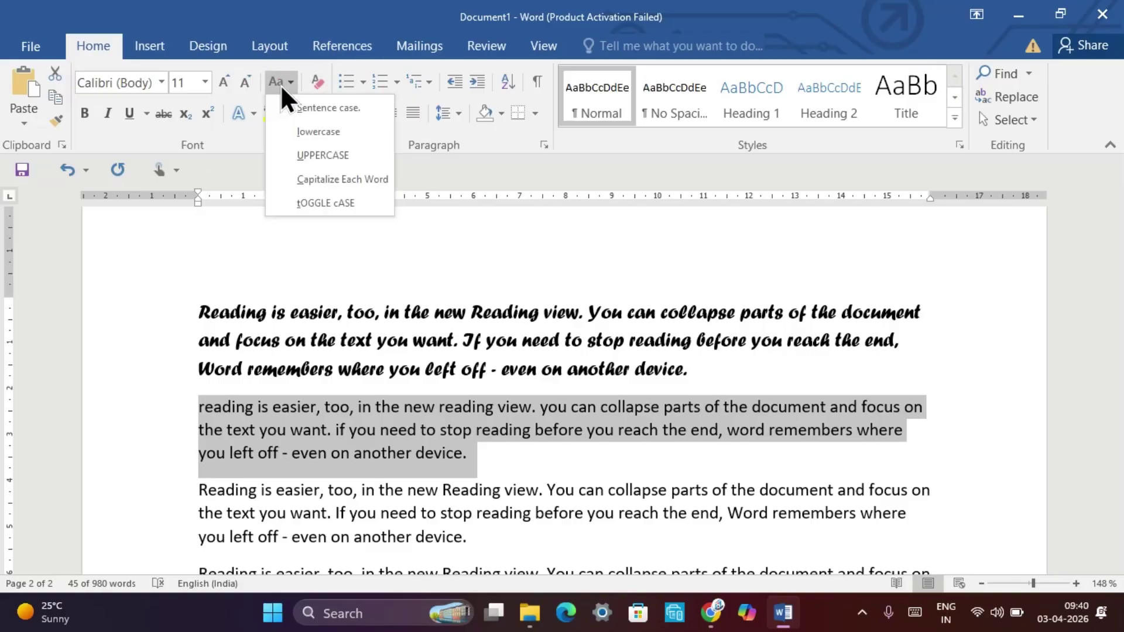
left_click(290, 153)
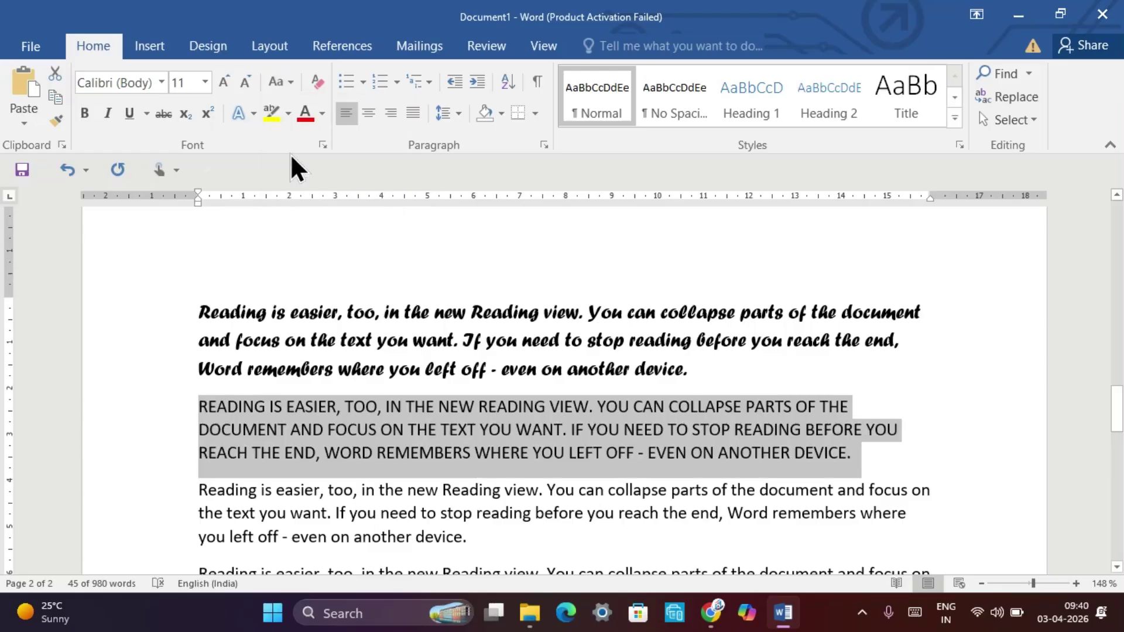
left_click(294, 82)
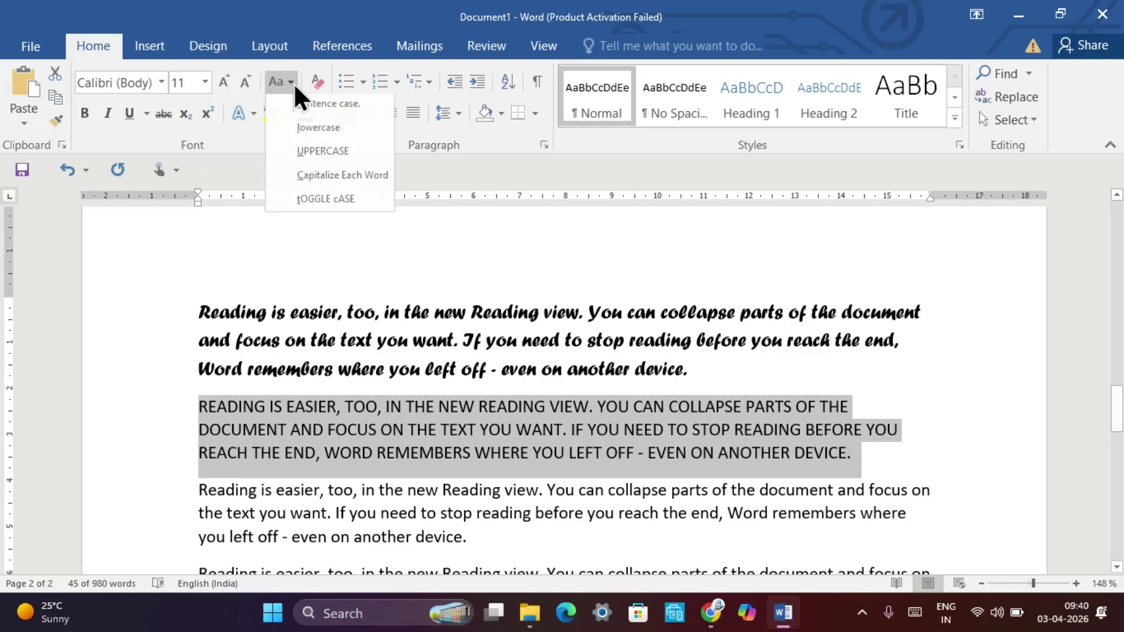
left_click(346, 180)
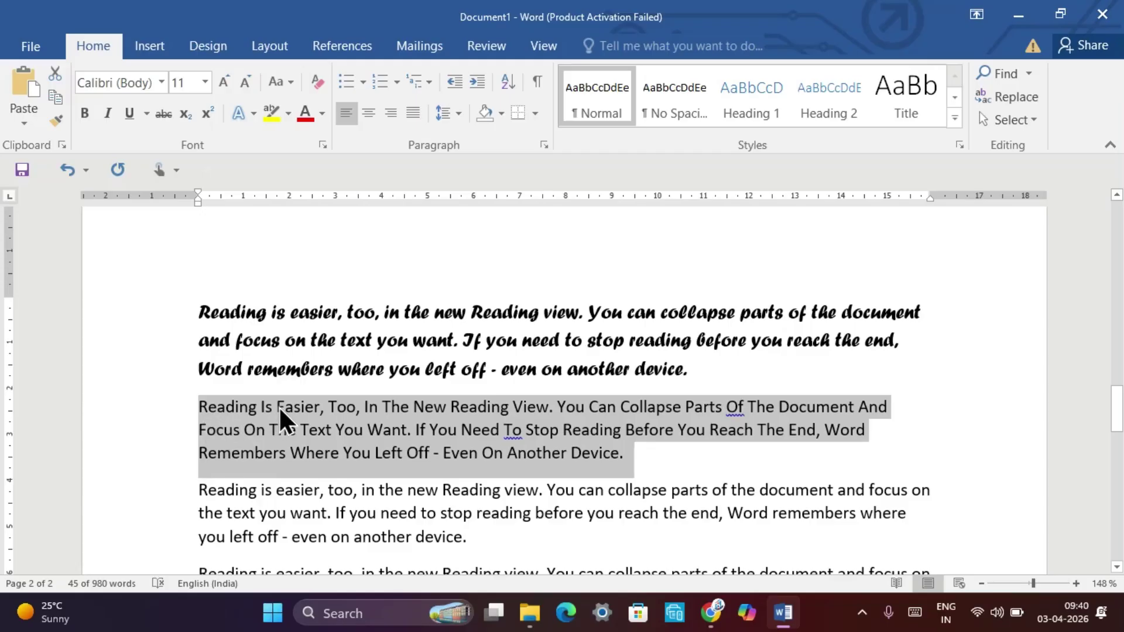
Apply tOGGLE cASE to the selected paragraph, then convert it to Sentence case
left_click(284, 86)
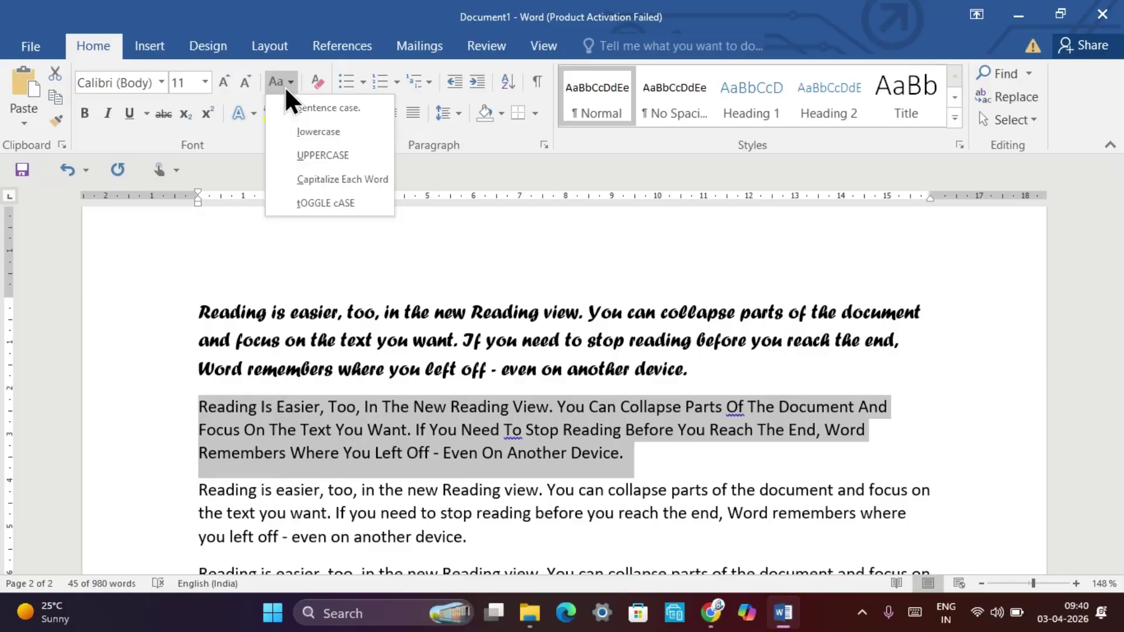
left_click(318, 204)
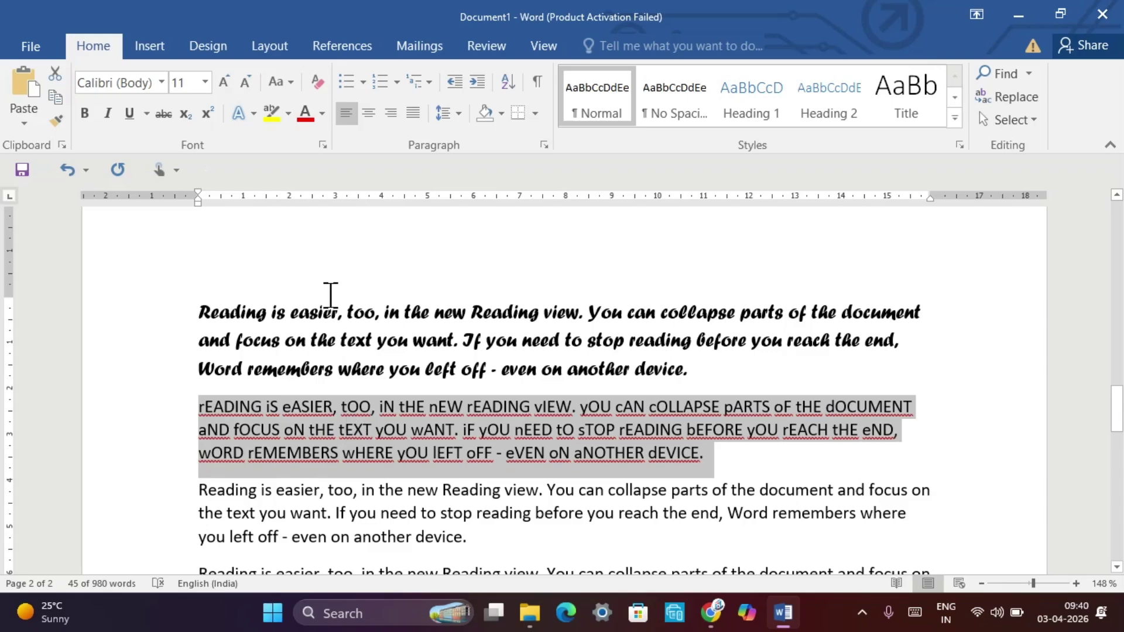
scroll(298, 375, "down", 1)
scroll(305, 384, "down", 1)
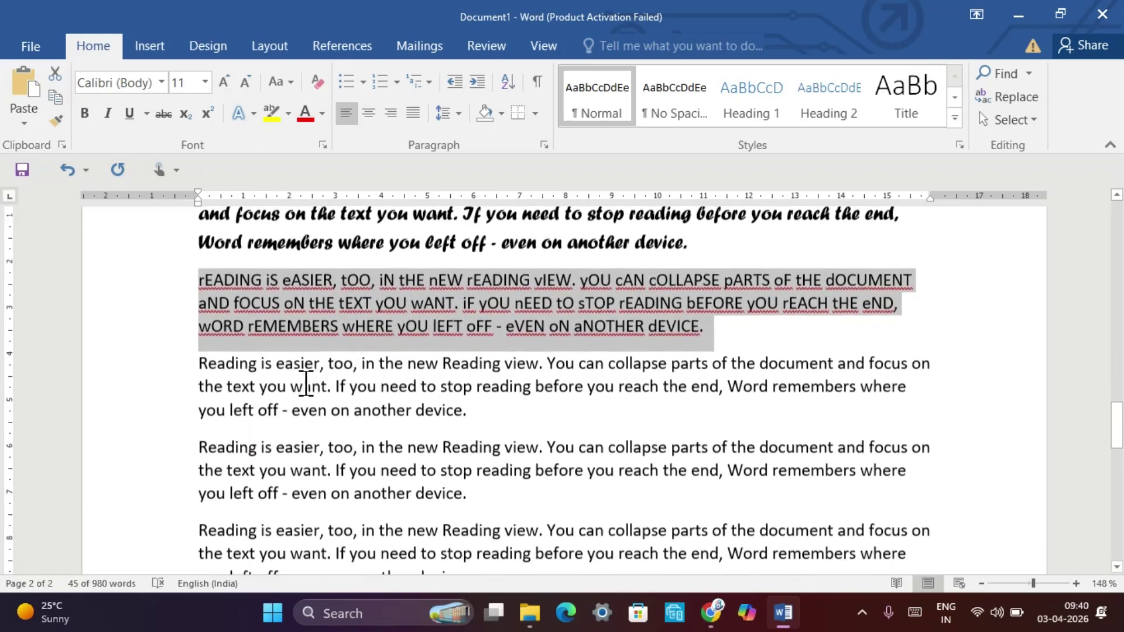
left_click(280, 78)
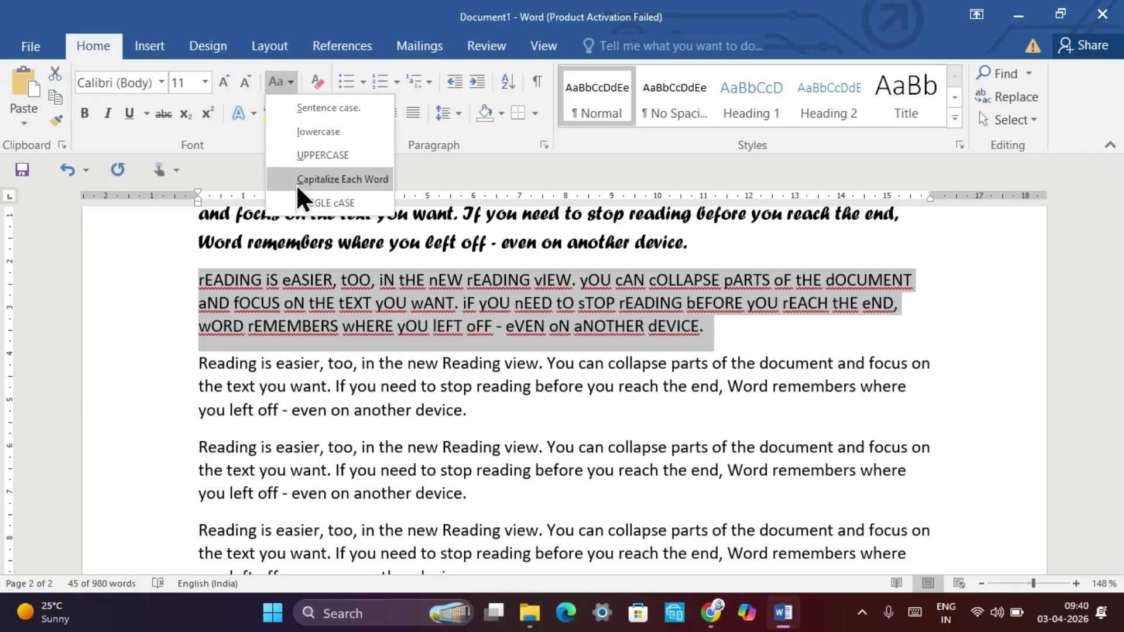
left_click(310, 108)
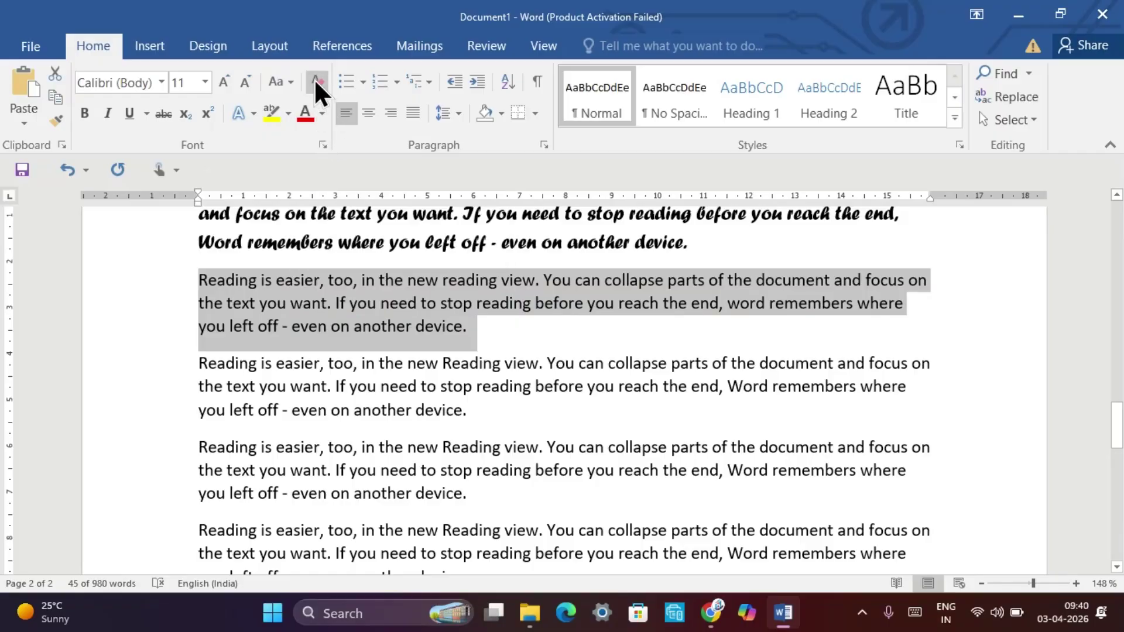
Format the paragraph below the Forte one as bold, italic and underlined, choosing the wavy underline style
scroll(361, 301, "up", 3)
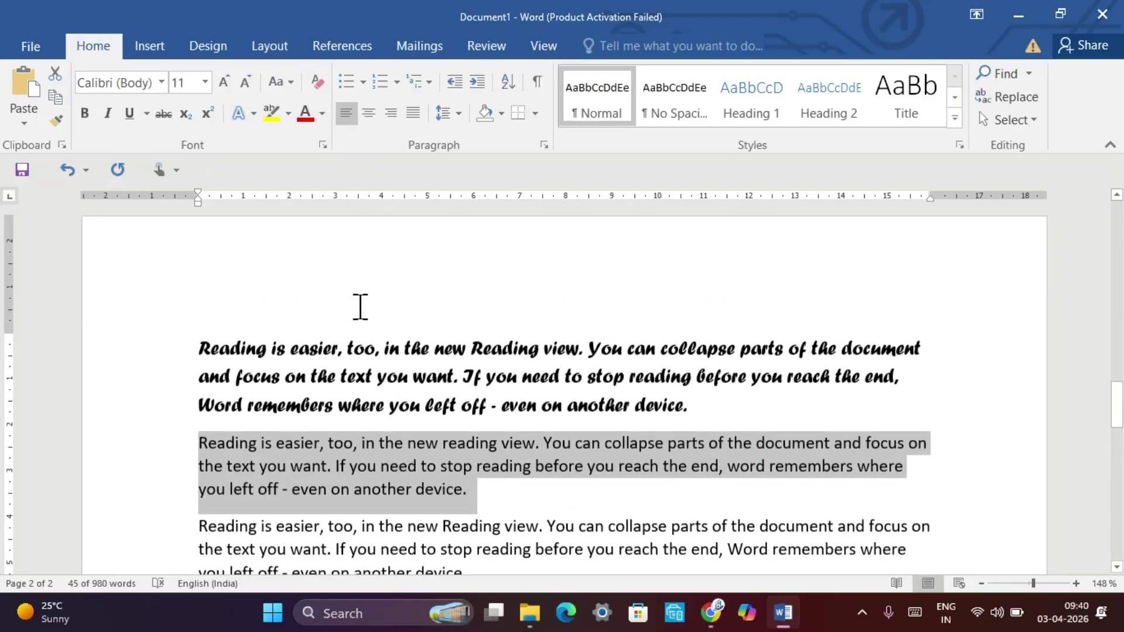
left_click(85, 119)
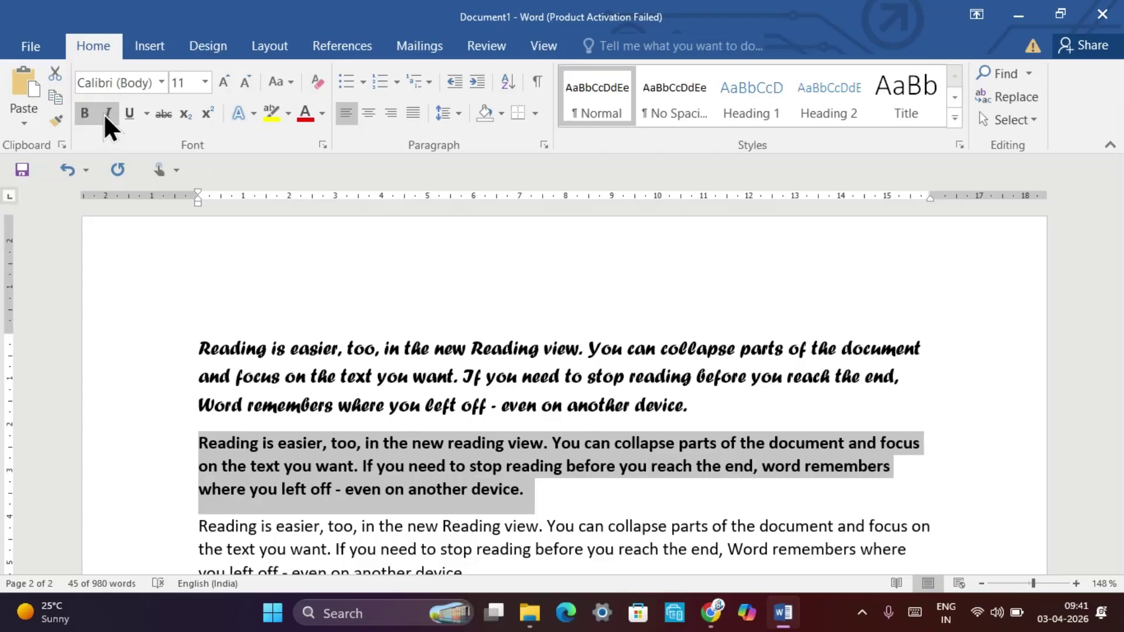
left_click(107, 114)
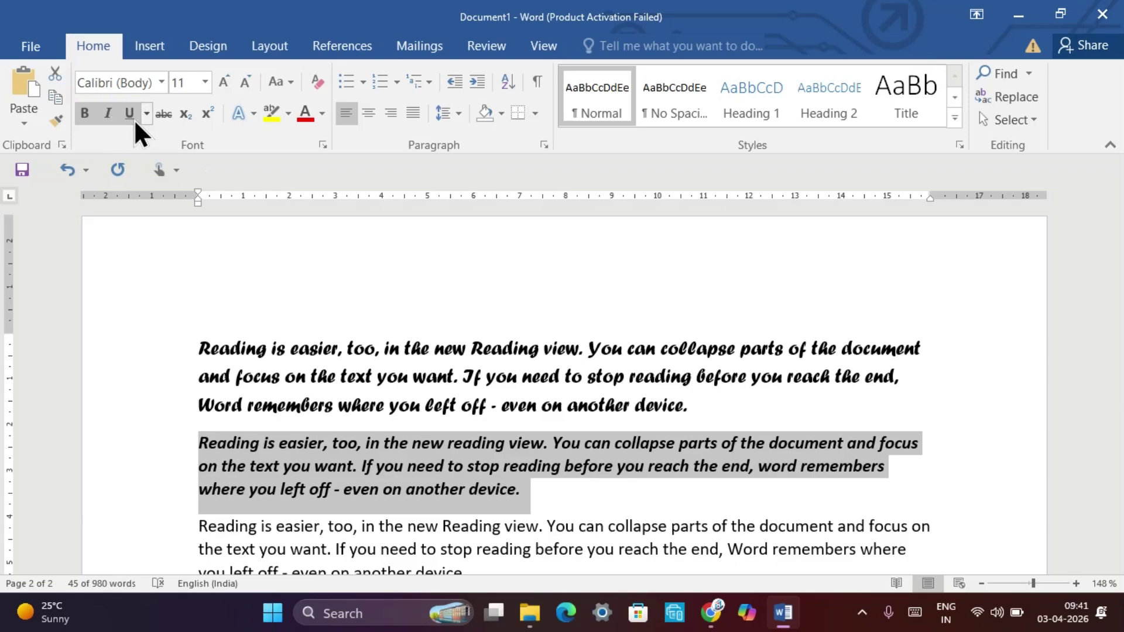
left_click(130, 114)
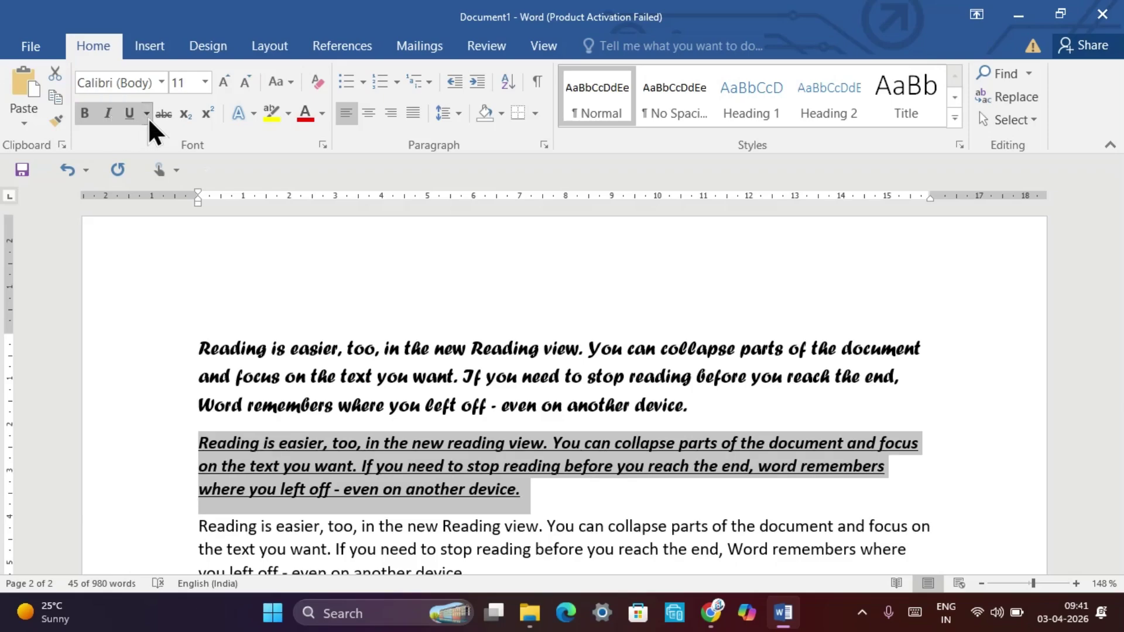
left_click(147, 113)
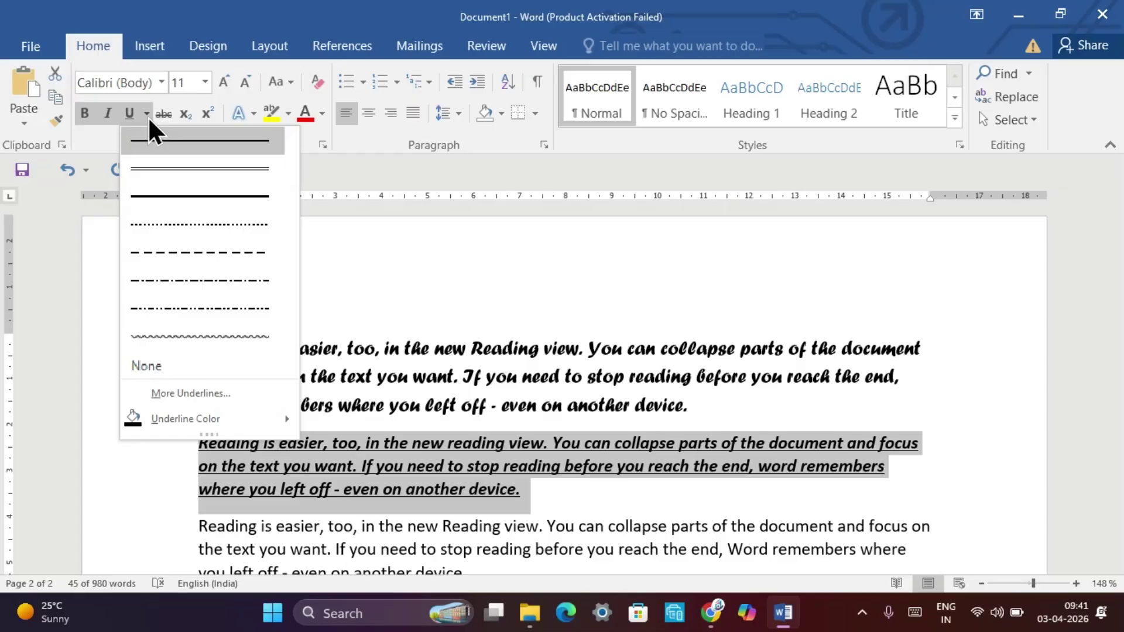
left_click(180, 326)
Apply strikethrough to the fifth paragraph on the second page
scroll(276, 404, "down", 5)
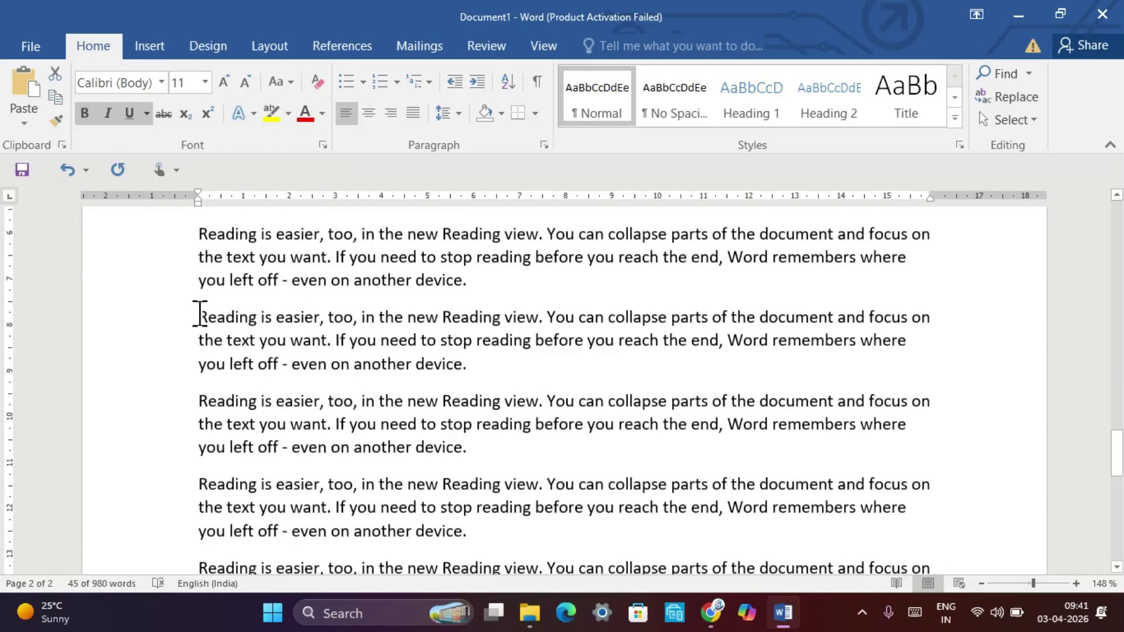
left_click_drag(200, 314, 490, 367)
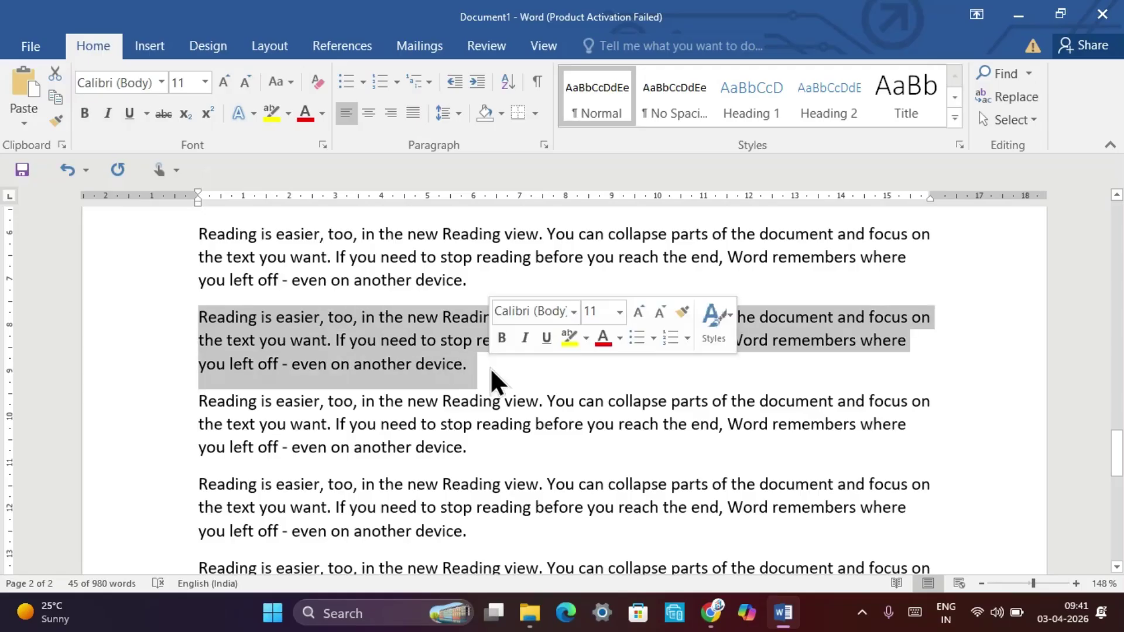
left_click(169, 114)
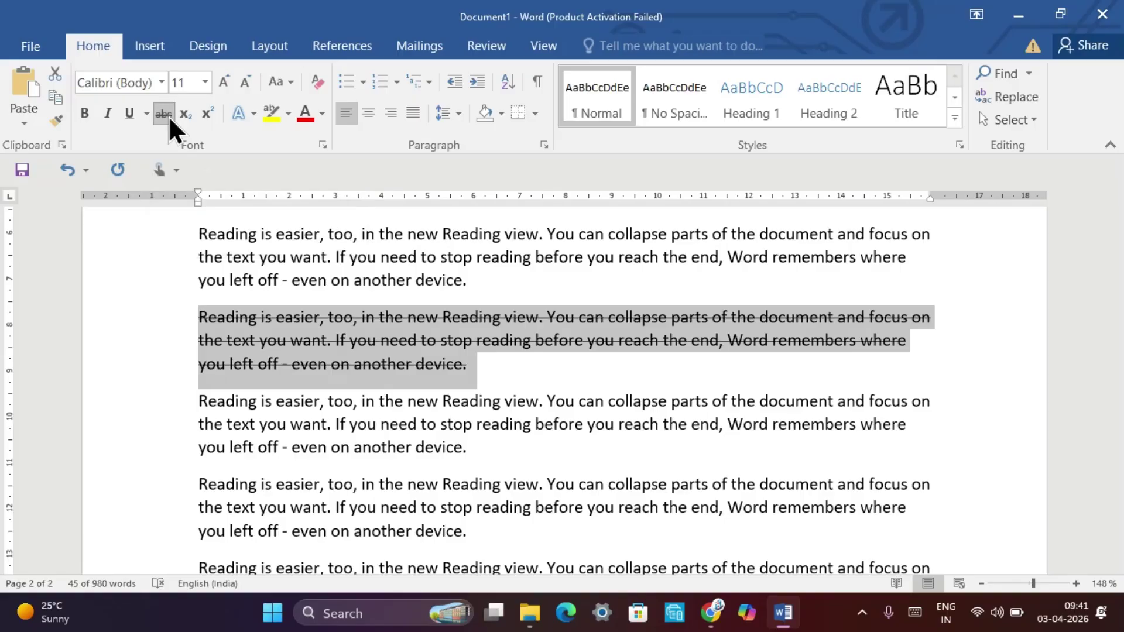
Enter "10th" on the blank line above "Ctrl+x=cut" and format its "th" as superscript
scroll(283, 363, "down", 5)
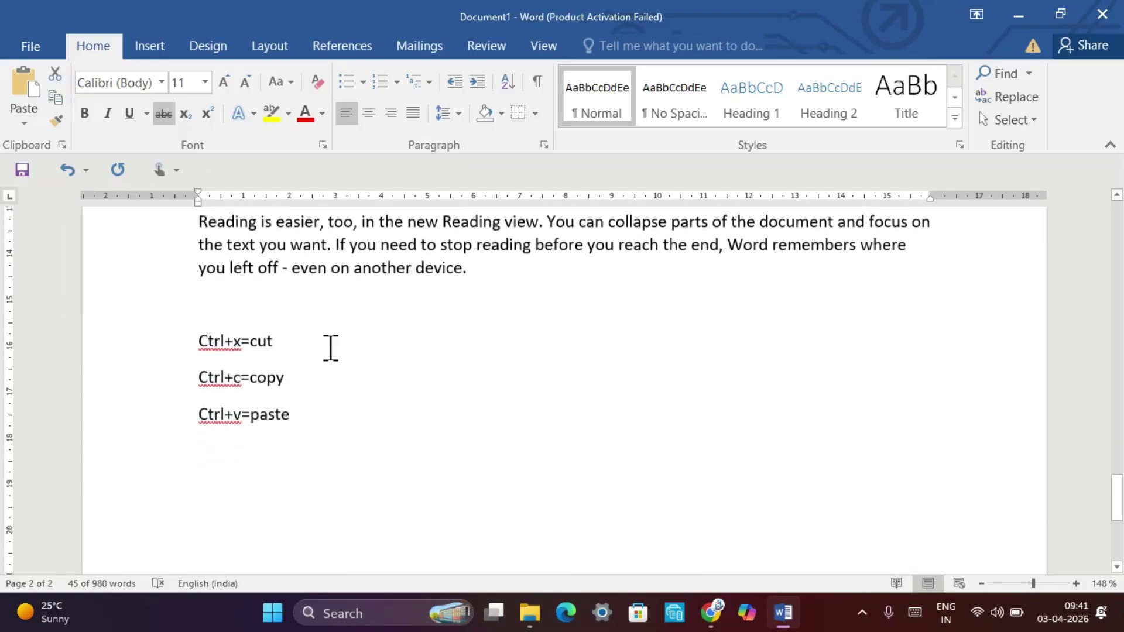
left_click(322, 306)
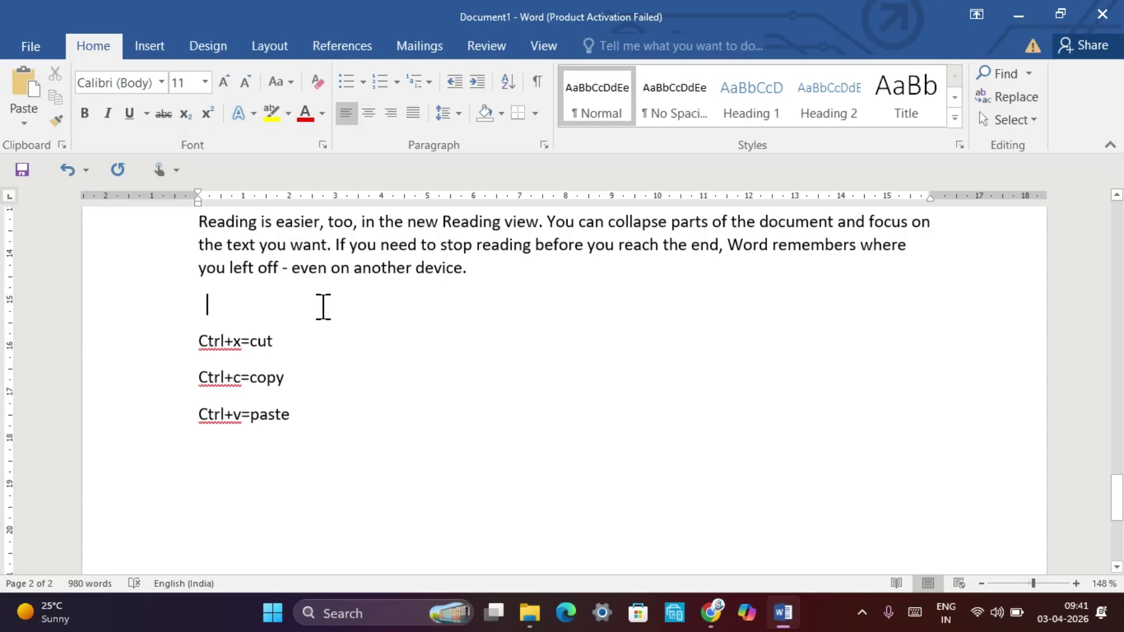
type("10")
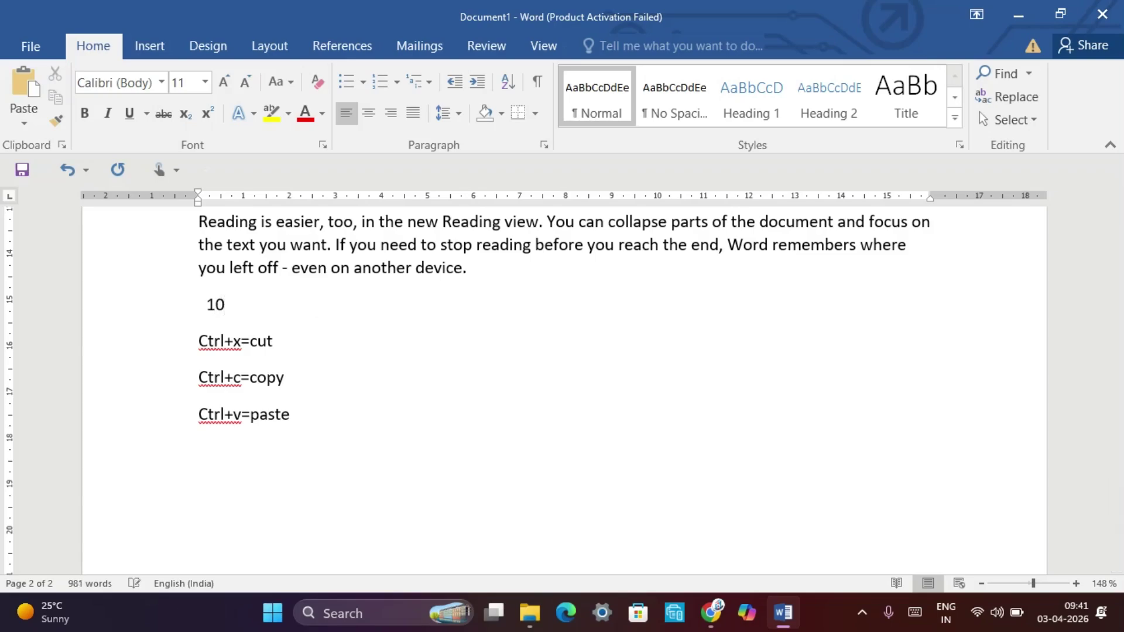
type("th")
key("shift+Left")
key("shift+Left")
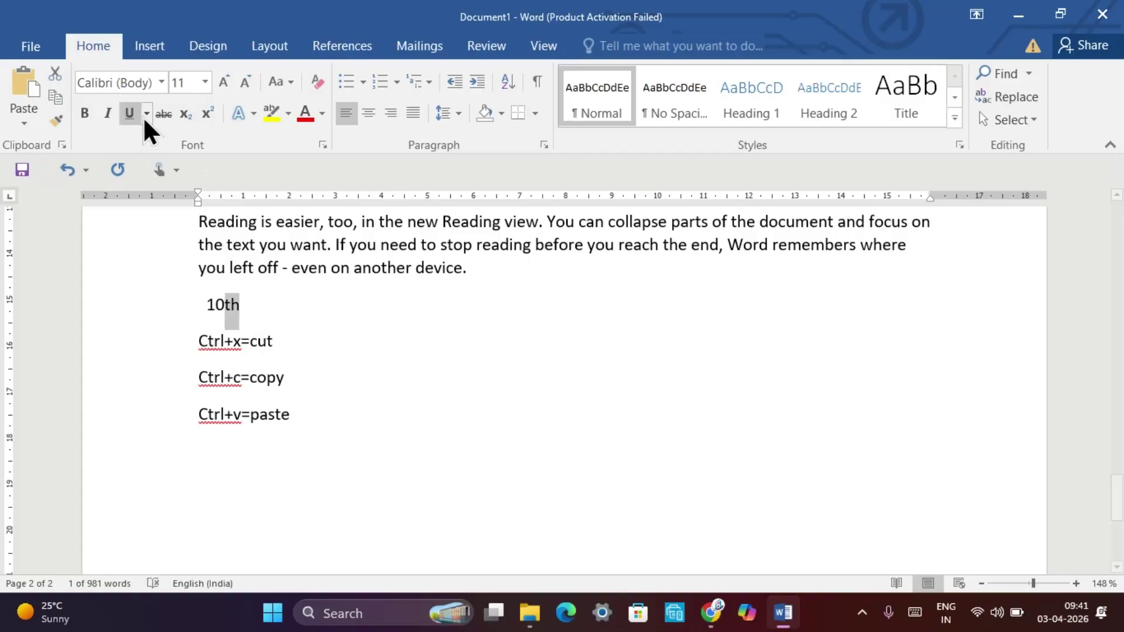
left_click(208, 113)
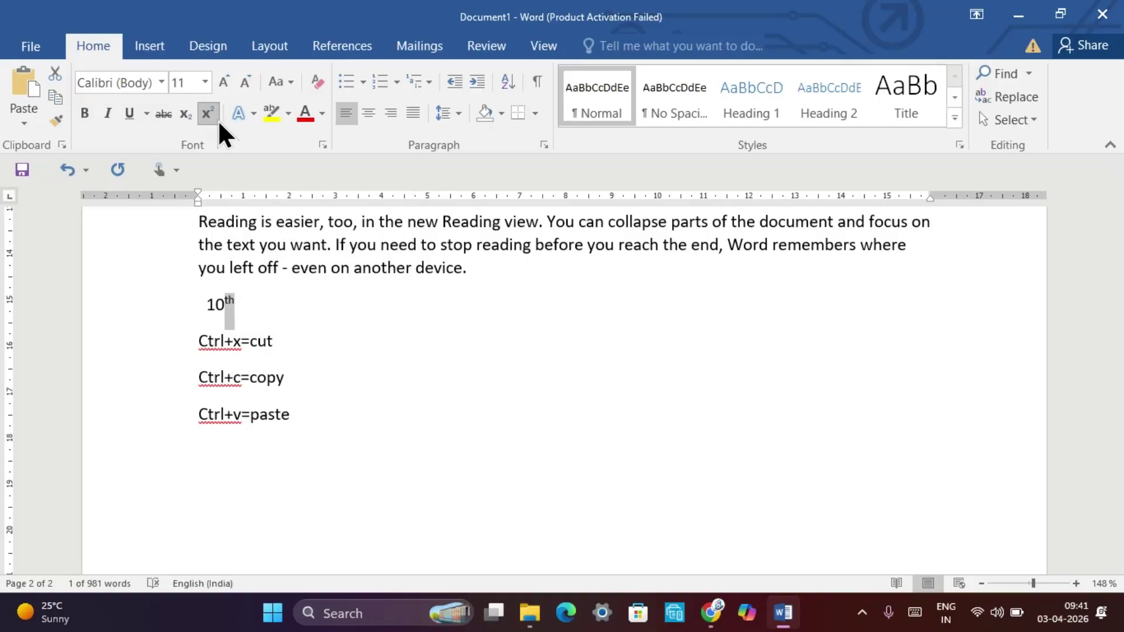
Add a line "H20" in normal script below "10th" and format its "2" as subscript
left_click(270, 319)
key("Return")
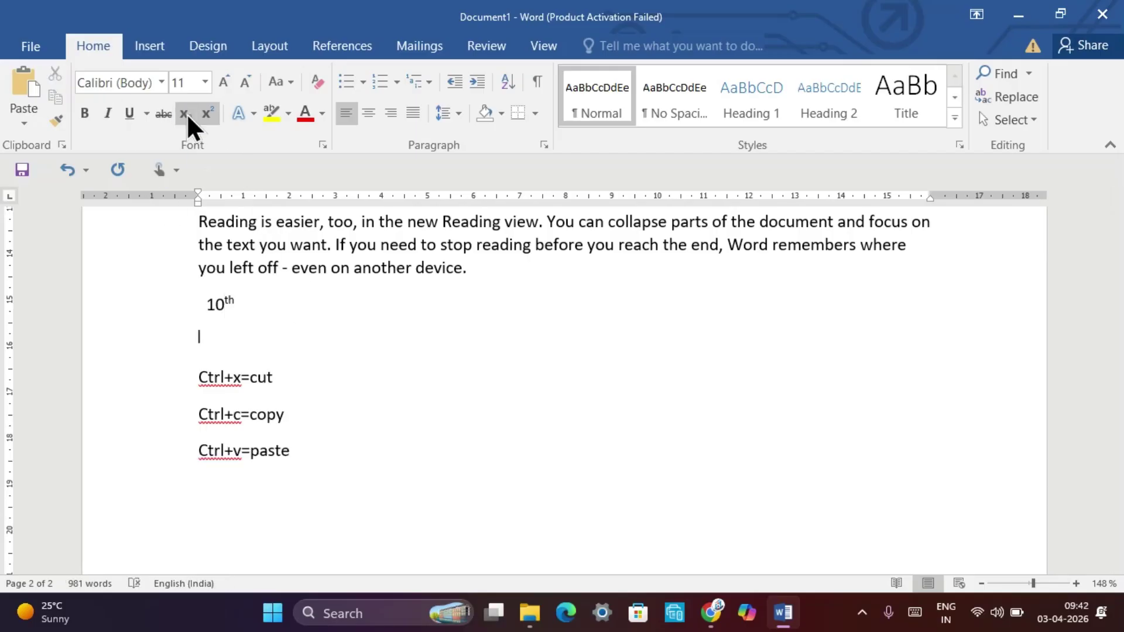
left_click(207, 113)
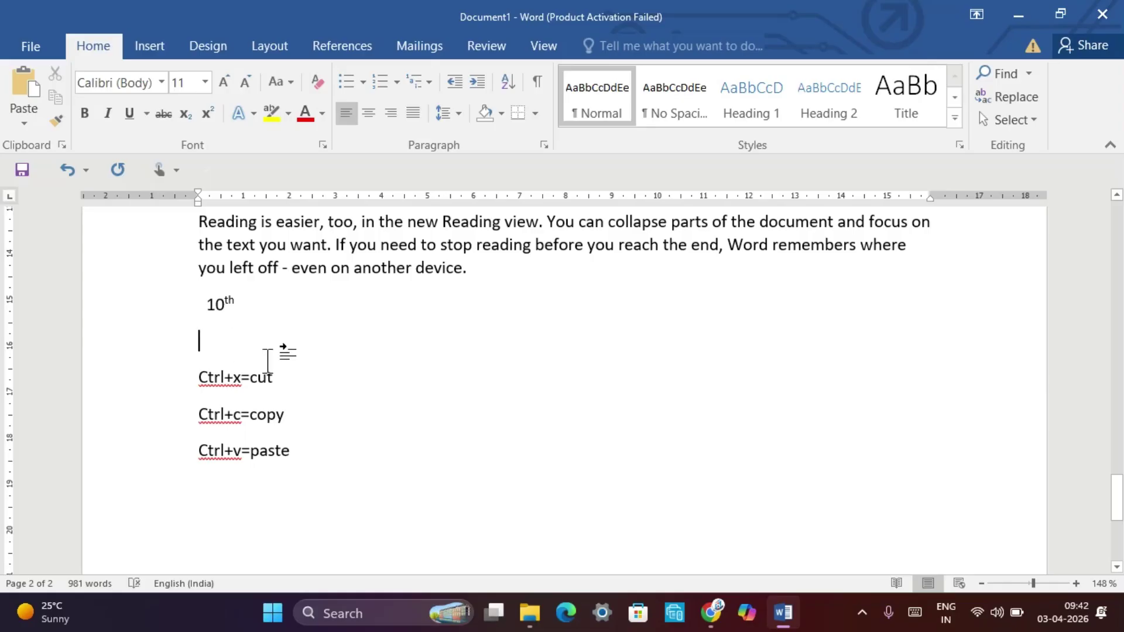
type("H20")
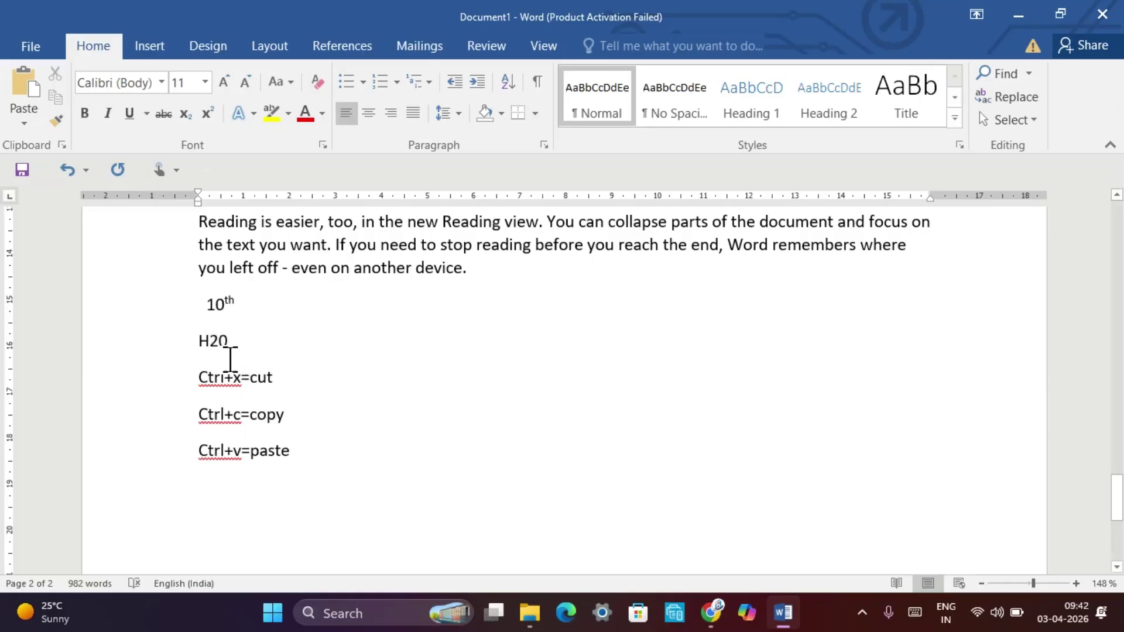
mouse_move(218, 341)
left_mouse_down()
mouse_move(200, 341)
mouse_move(215, 341)
left_mouse_up()
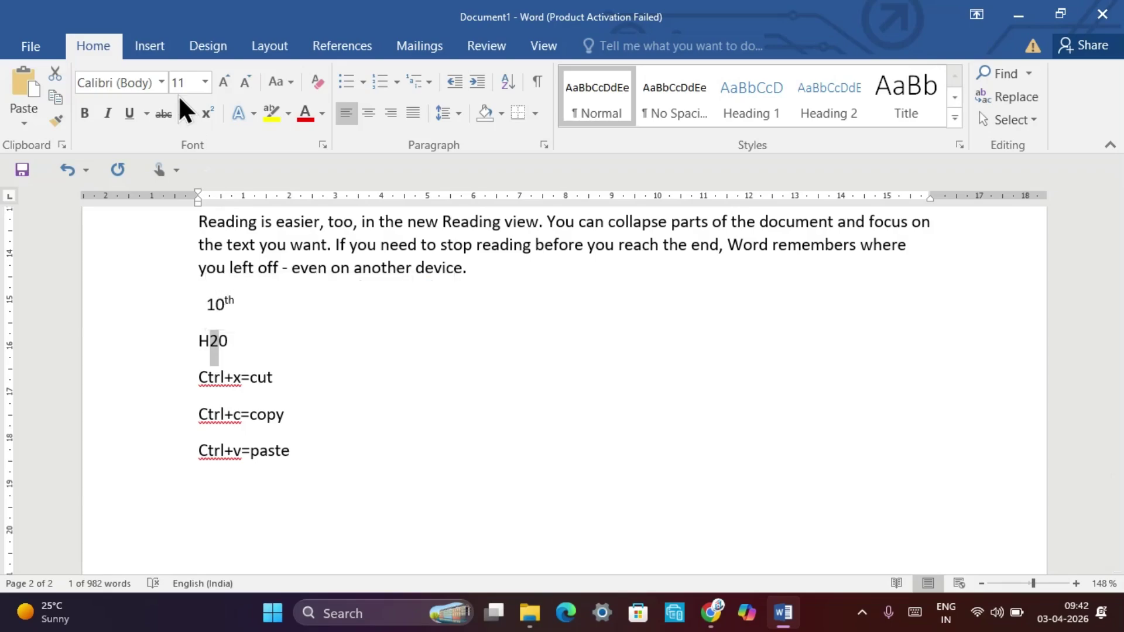
left_click(190, 124)
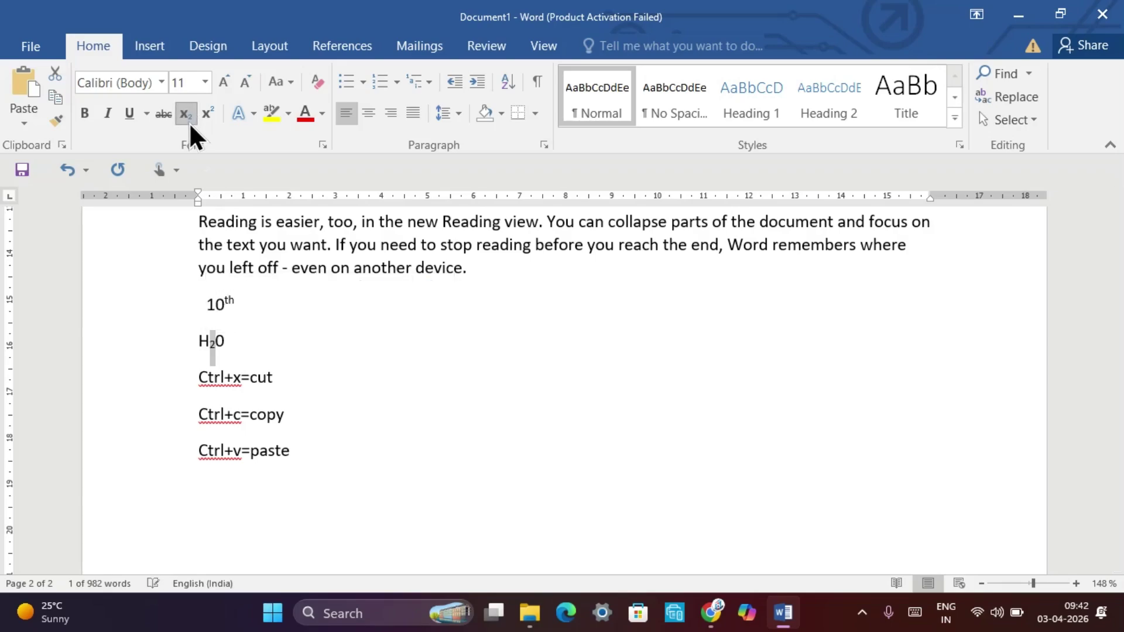
left_click(259, 344)
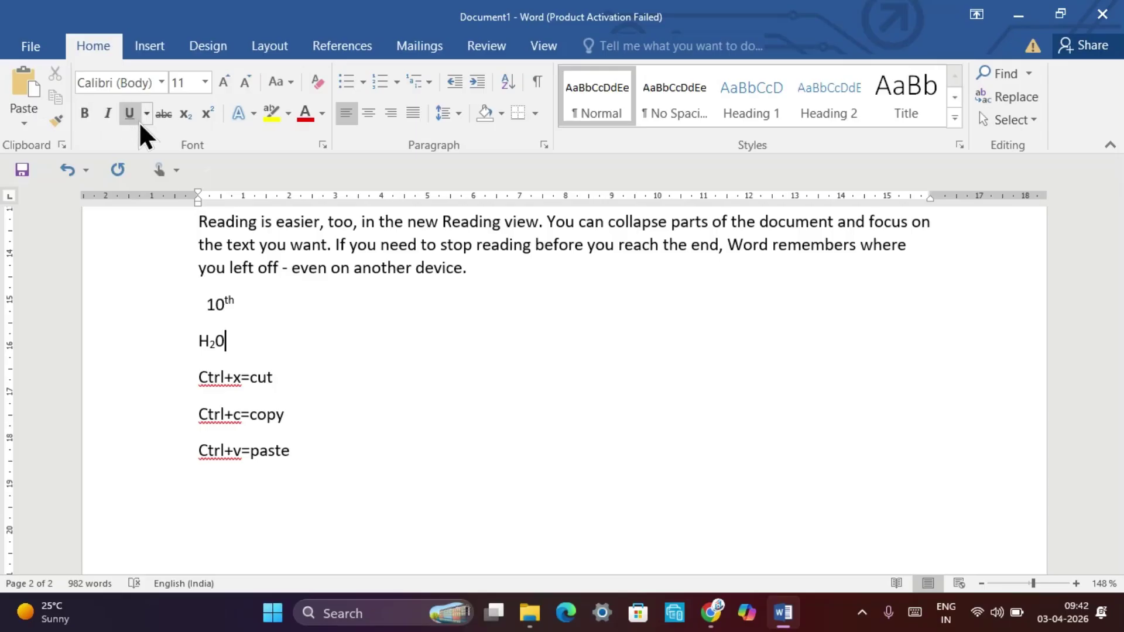
Add the lines "Ctrl+b=bold", "Ctrl+i=italic" and "Ctrl+u=under line" below "Ctrl+v=paste"
key("Return")
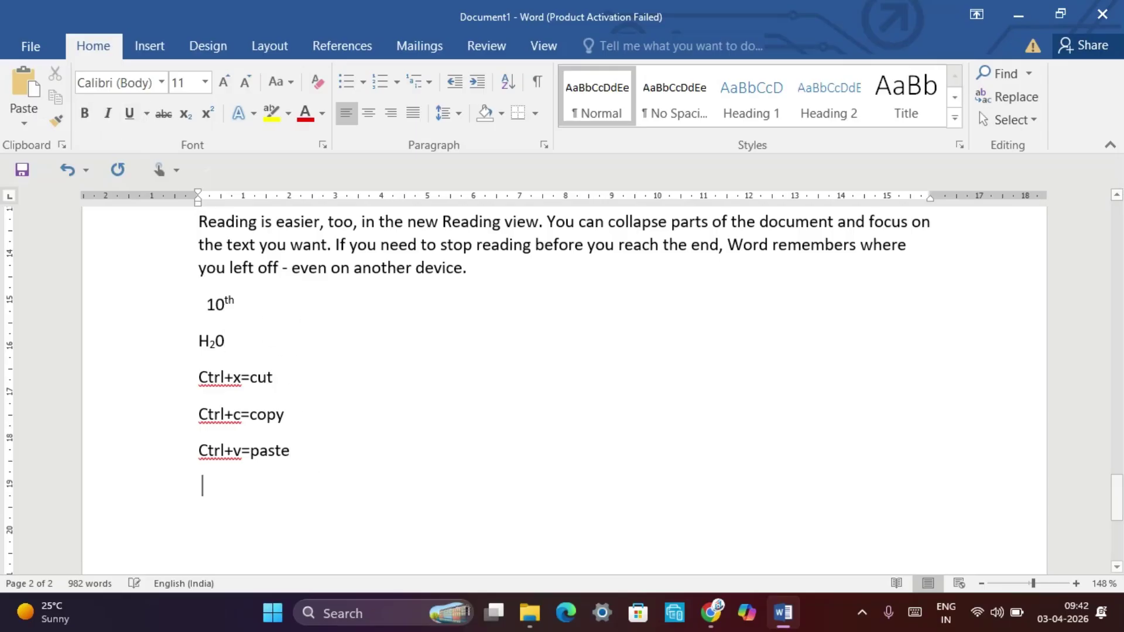
type("ctr")
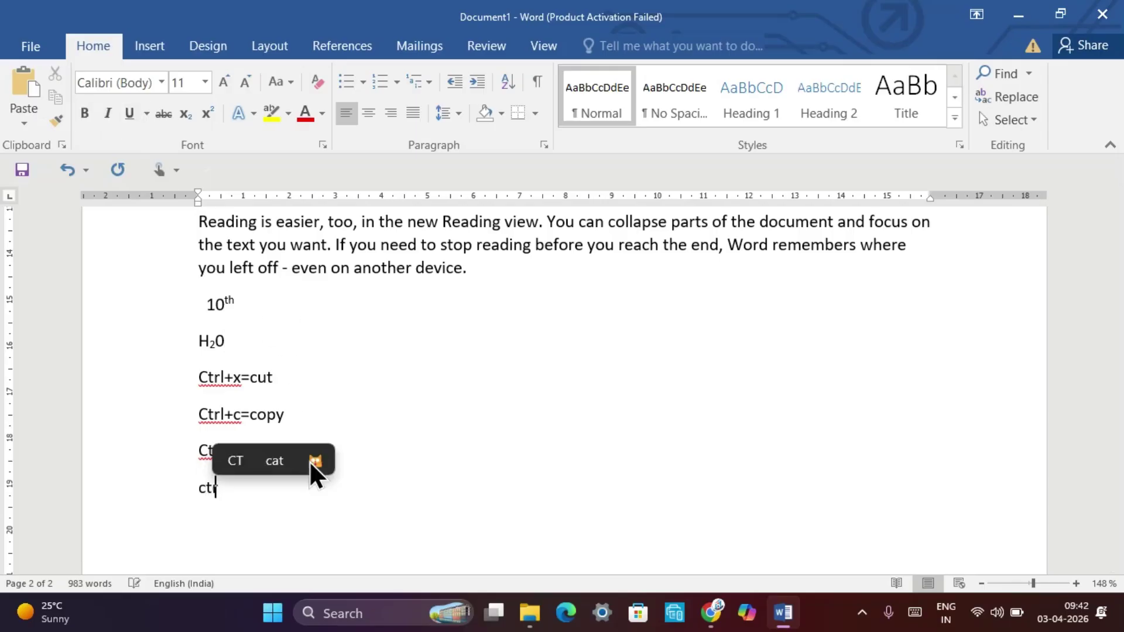
type("l+b")
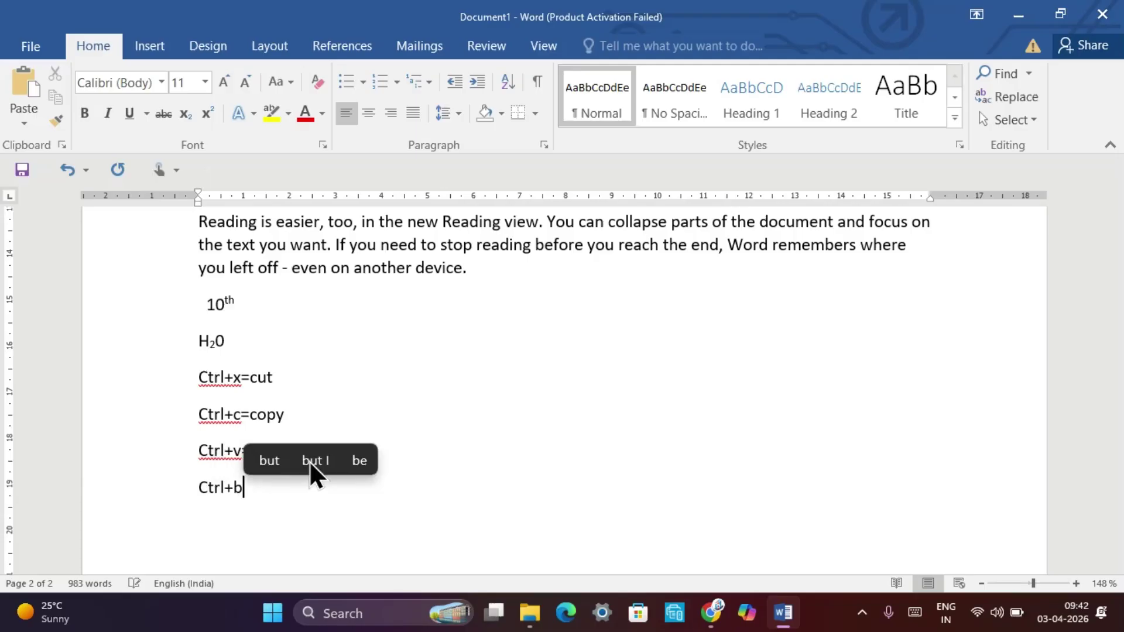
type("=bold")
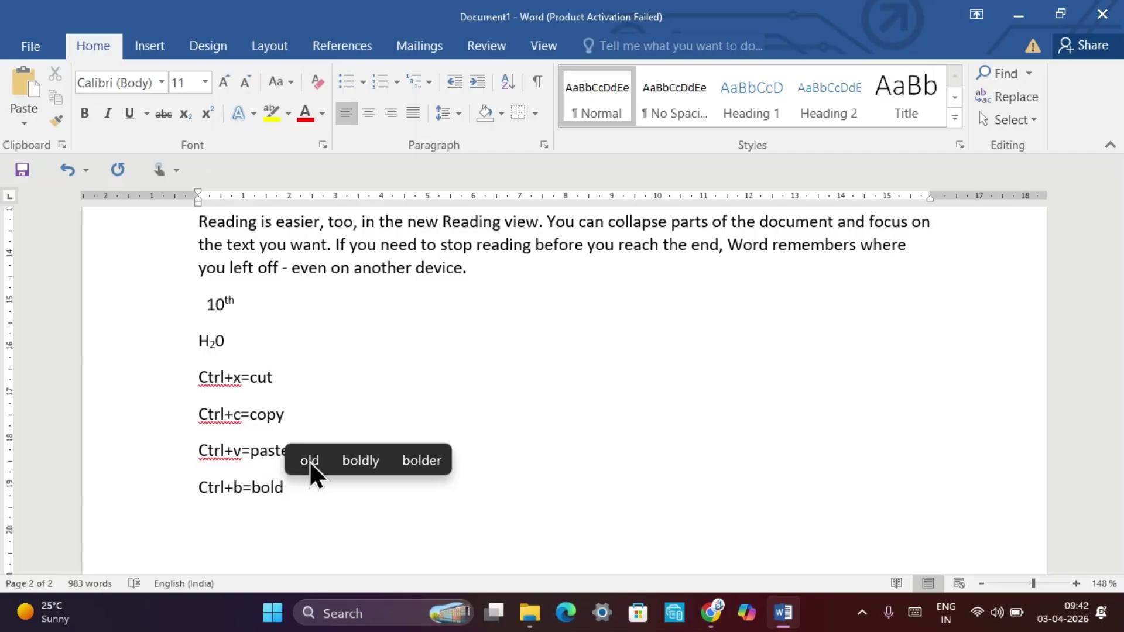
key("Return")
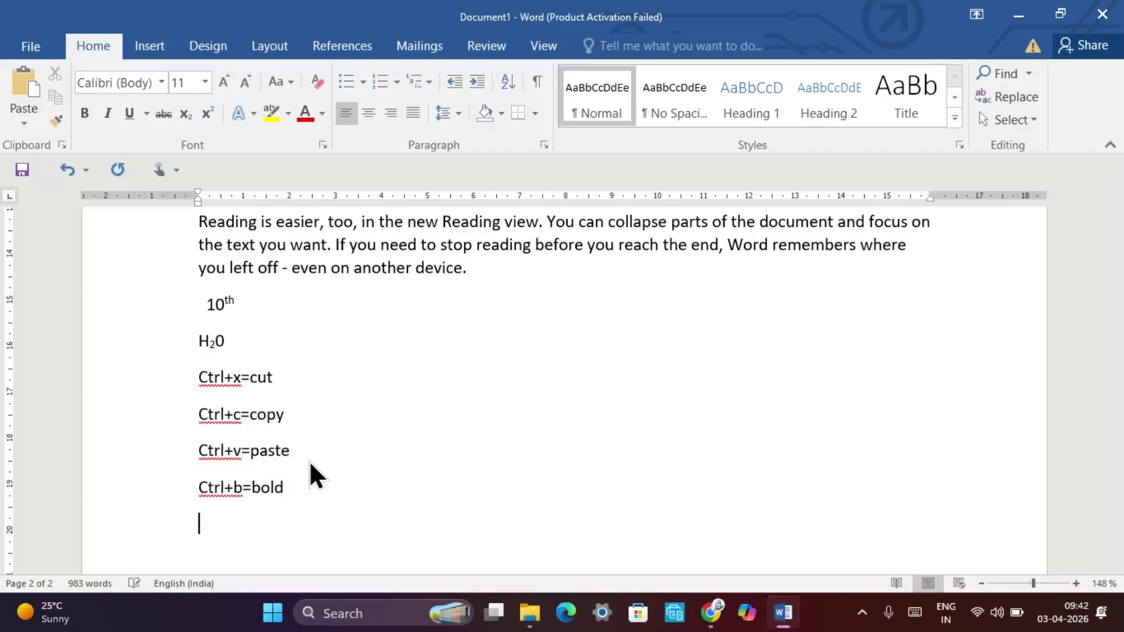
type("ctrl")
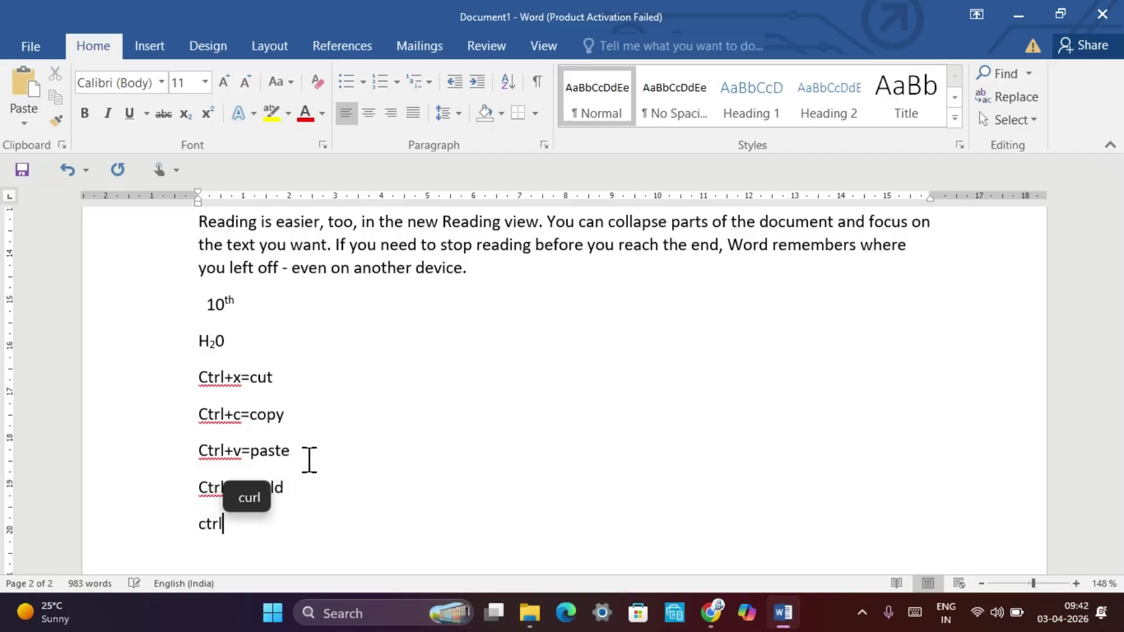
type("+i=")
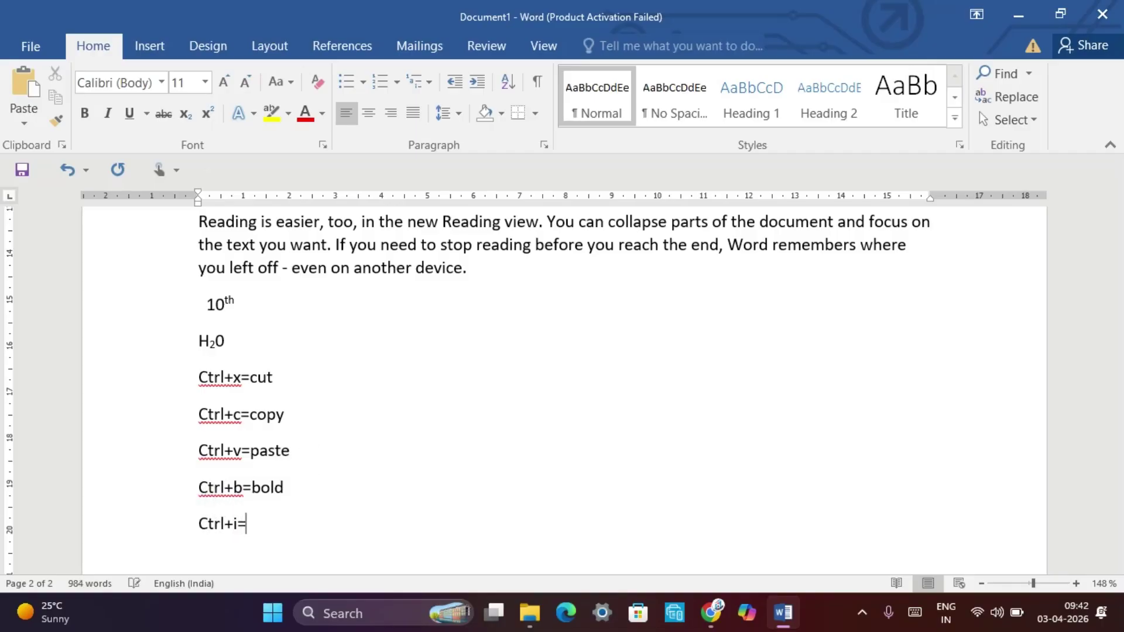
type("italic")
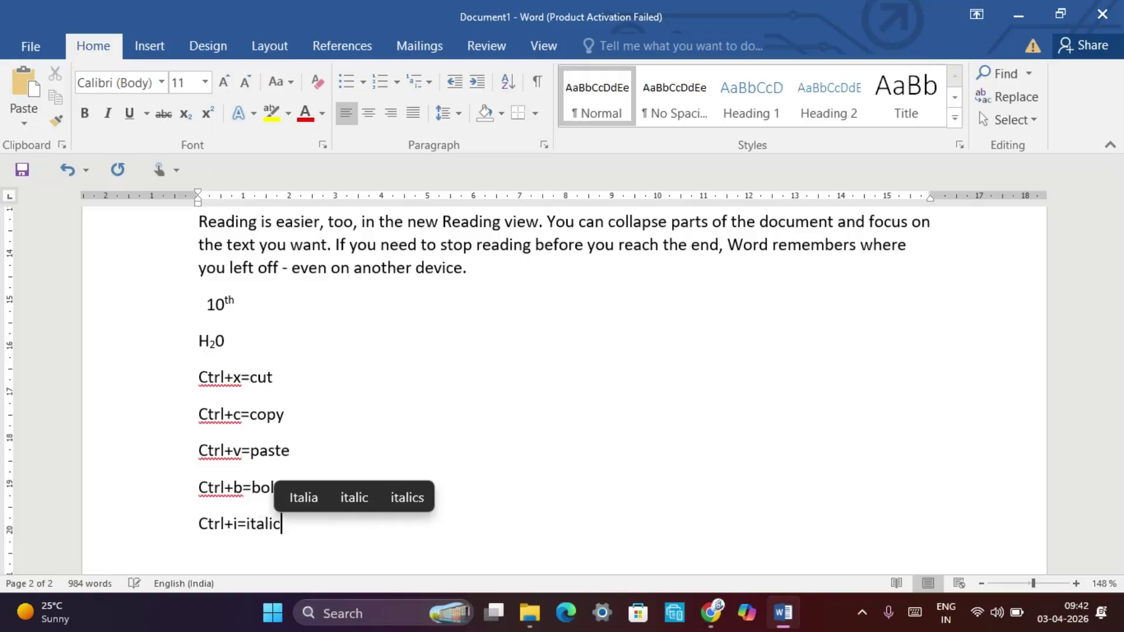
key("Return")
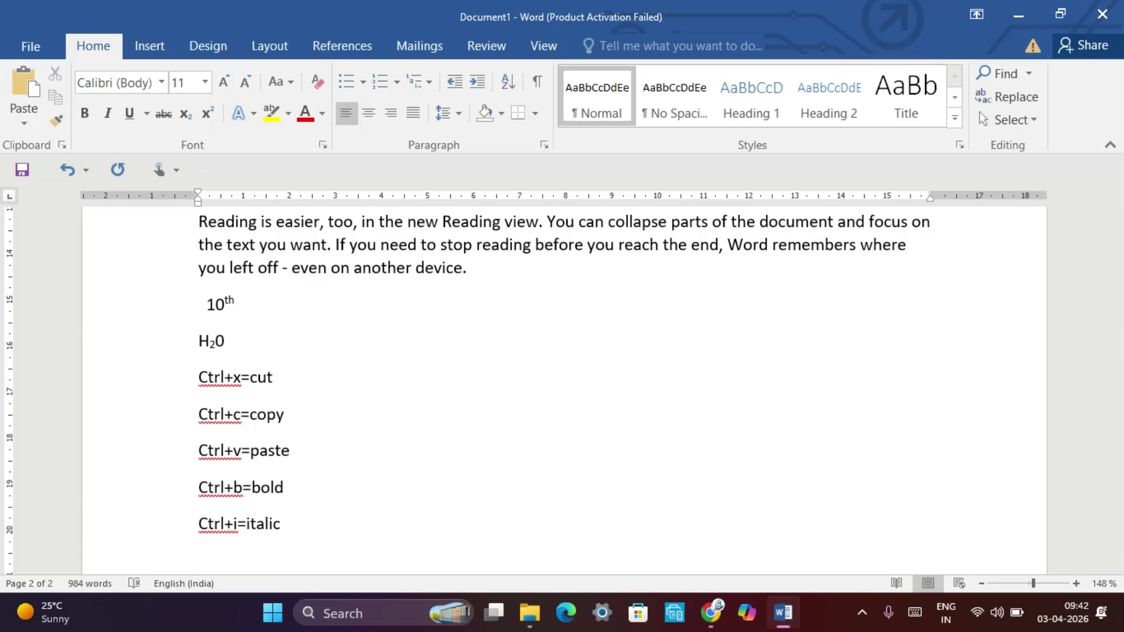
type("ctrl+u=un")
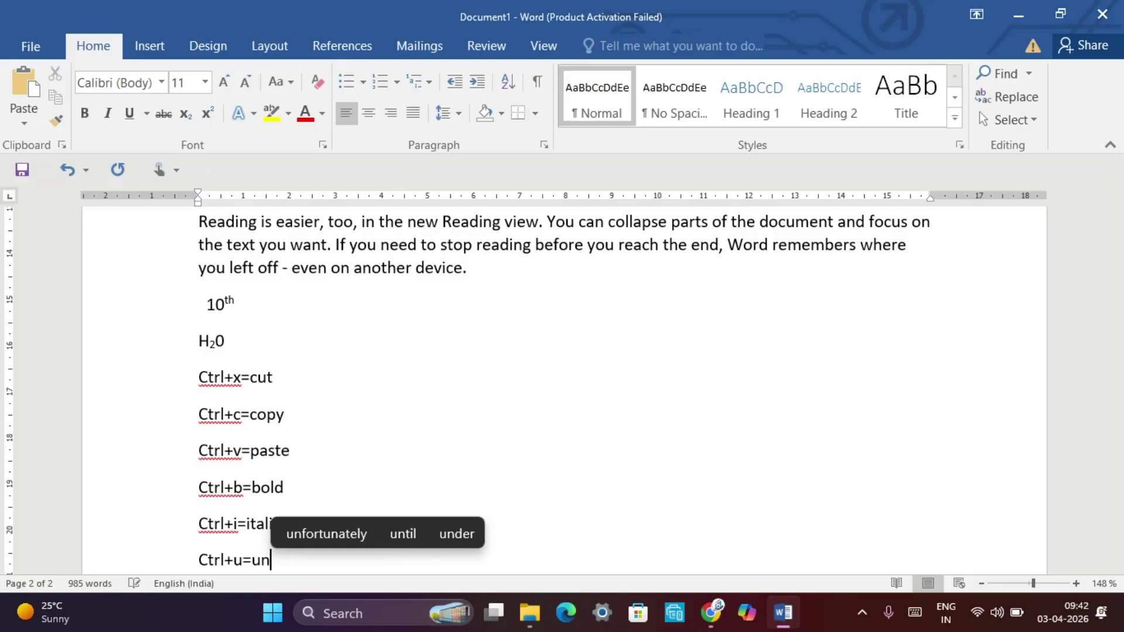
type("der line")
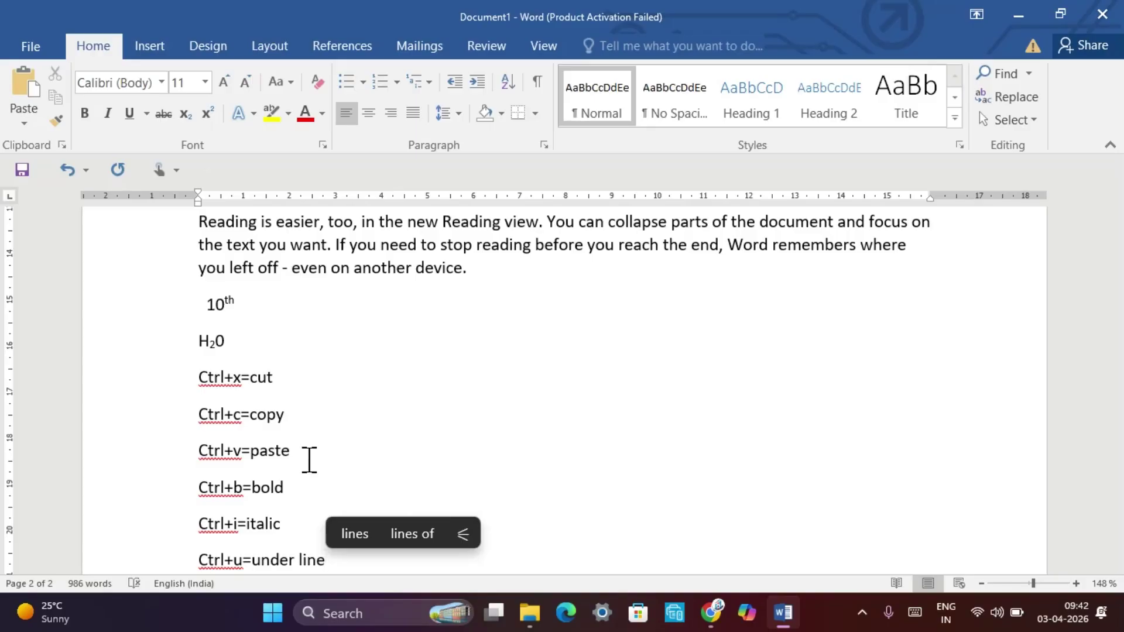
Give the paragraph above "10th" a standard blue text outline, and replace it with the blue gradient text effect that has a reflection
scroll(308, 460, "down", 1)
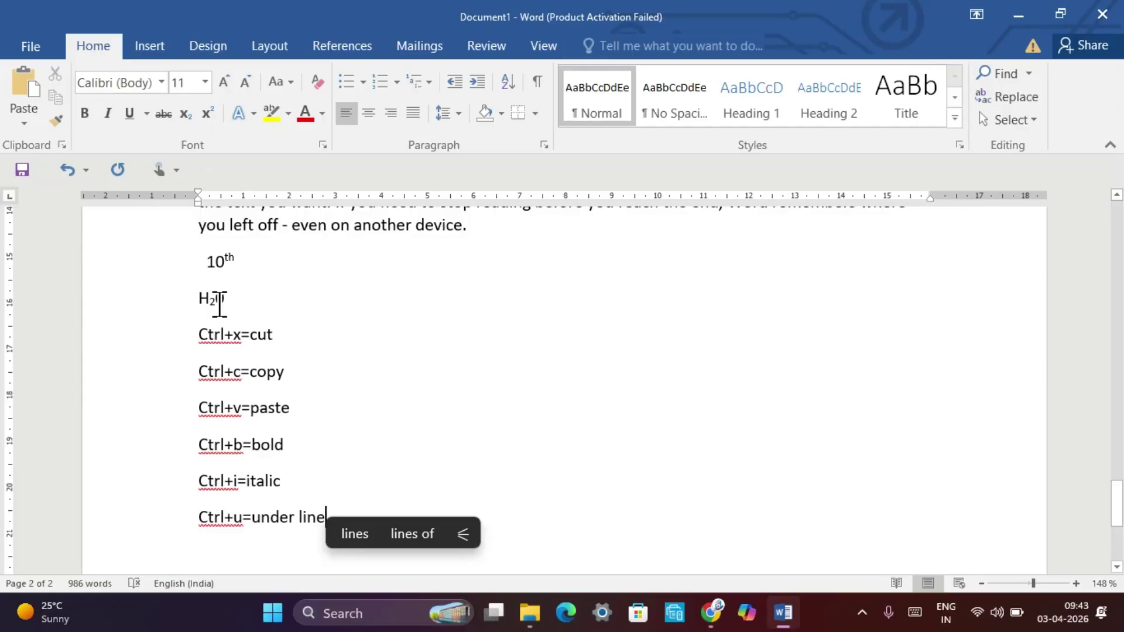
scroll(220, 303, "up", 3)
scroll(220, 304, "down", 1)
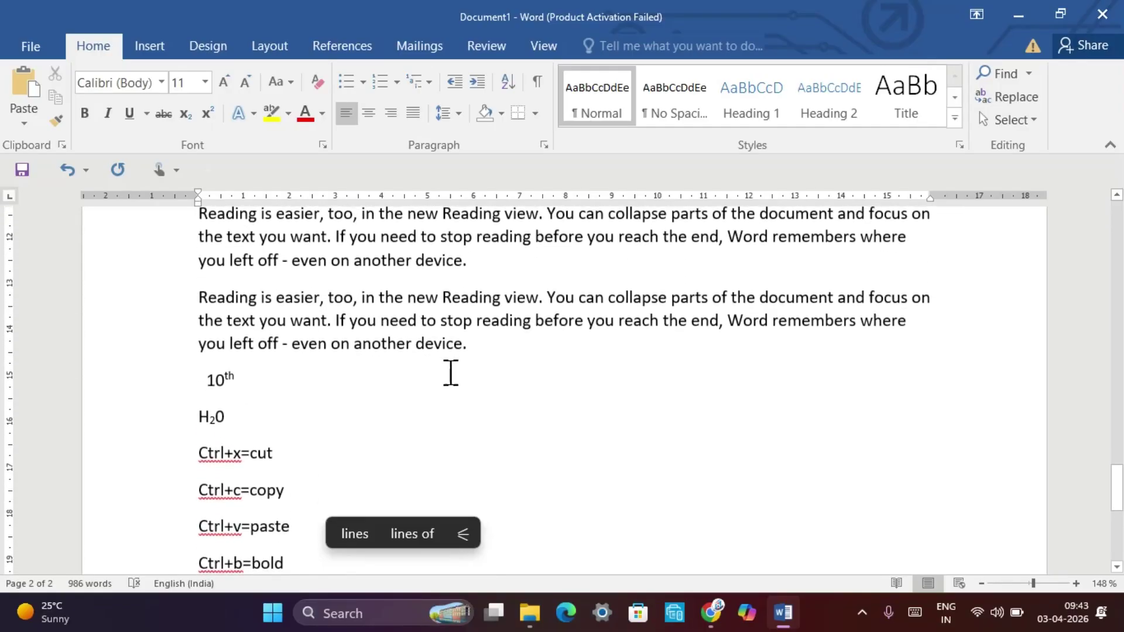
triple_click(416, 325)
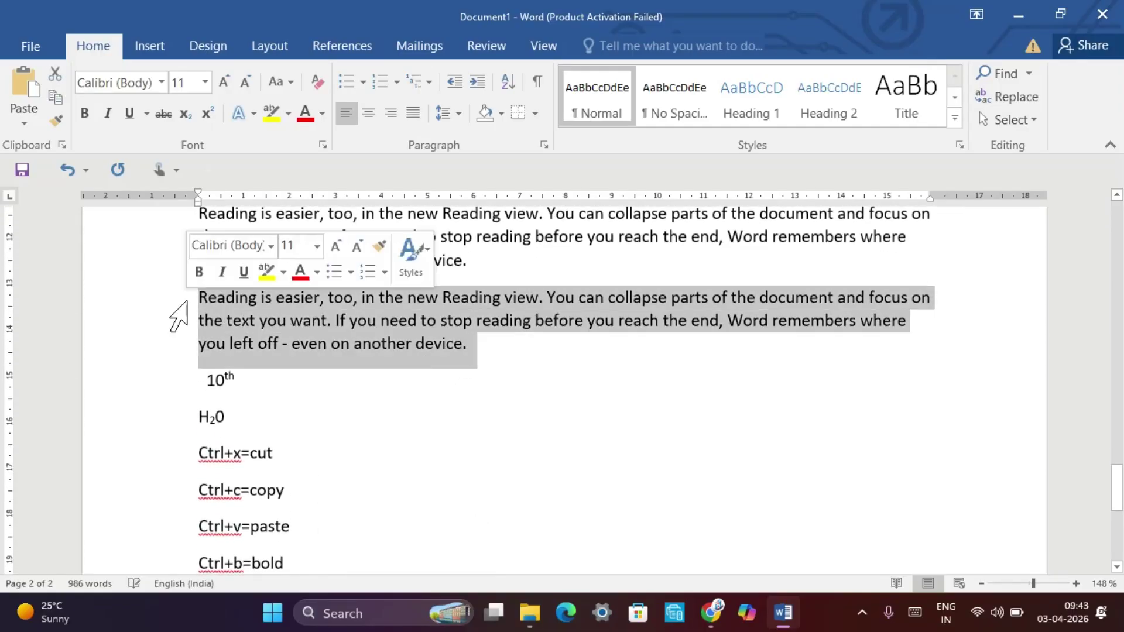
left_click(254, 111)
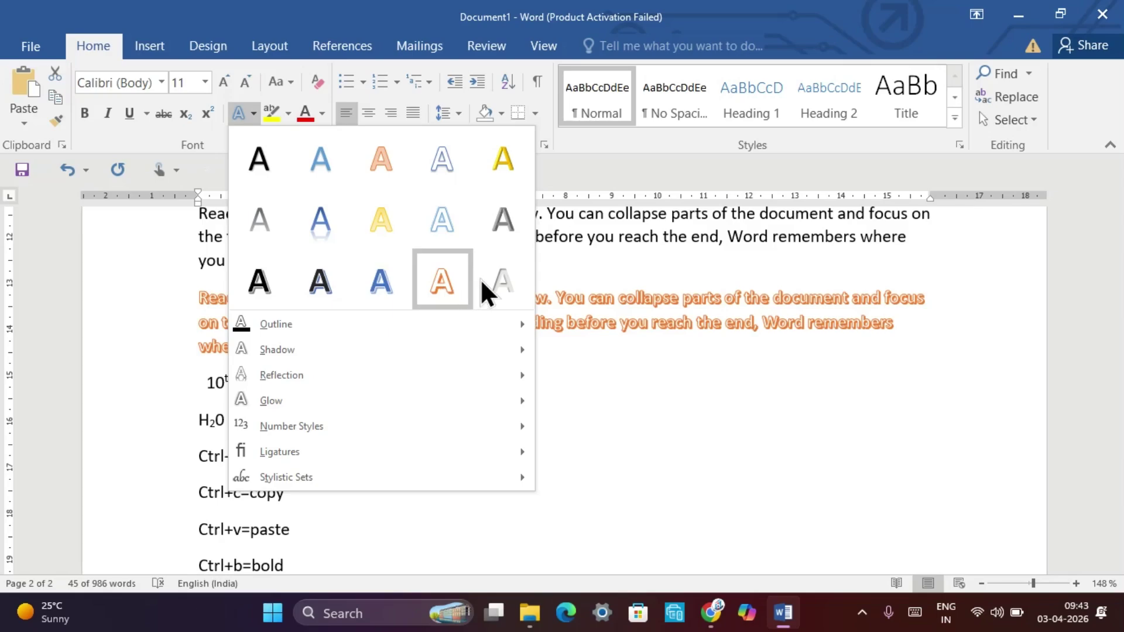
mouse_move(397, 329)
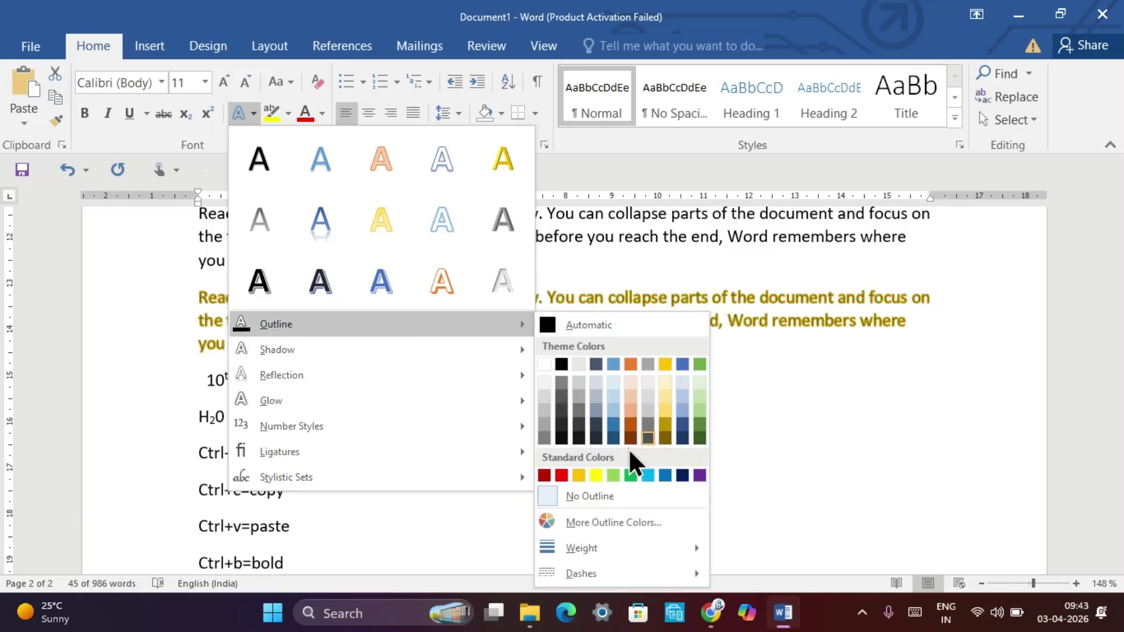
left_click(665, 474)
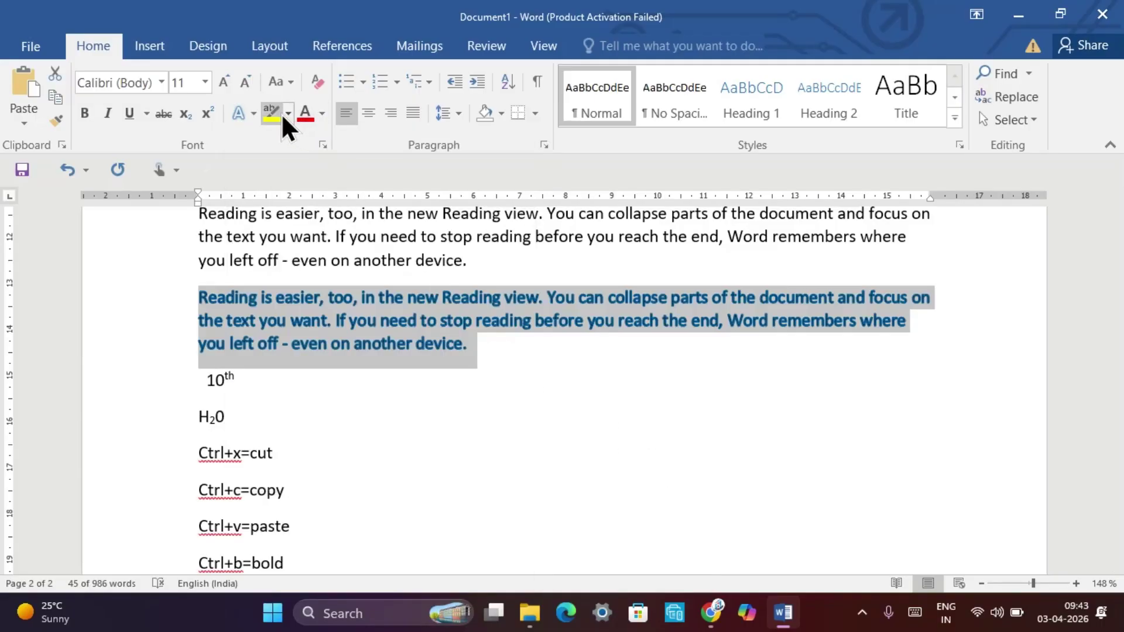
left_click(248, 113)
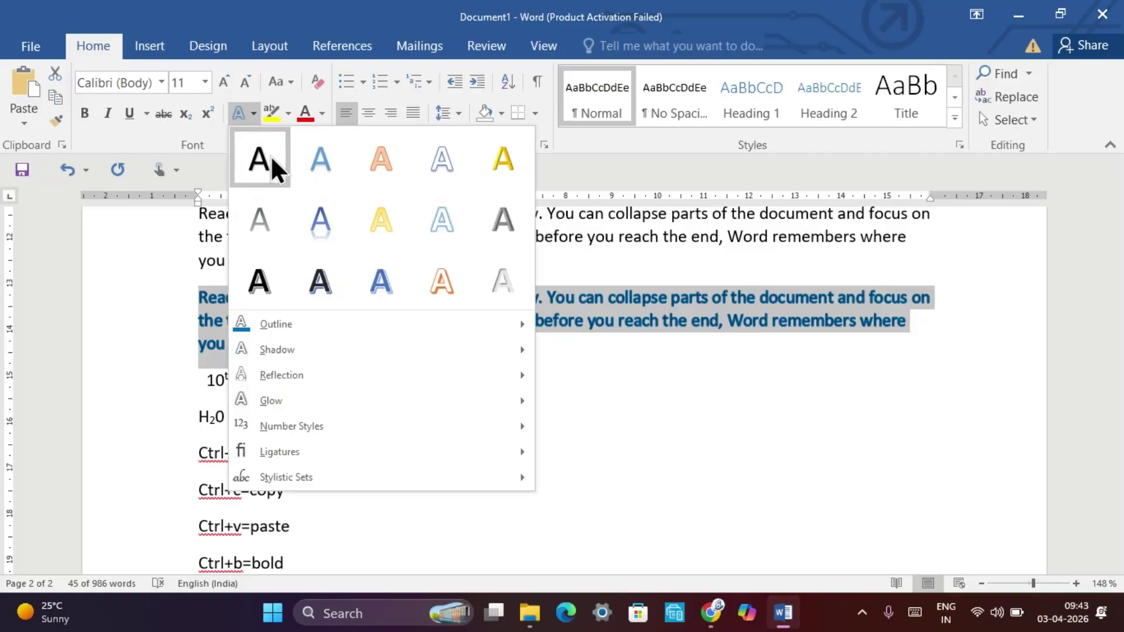
left_click(321, 232)
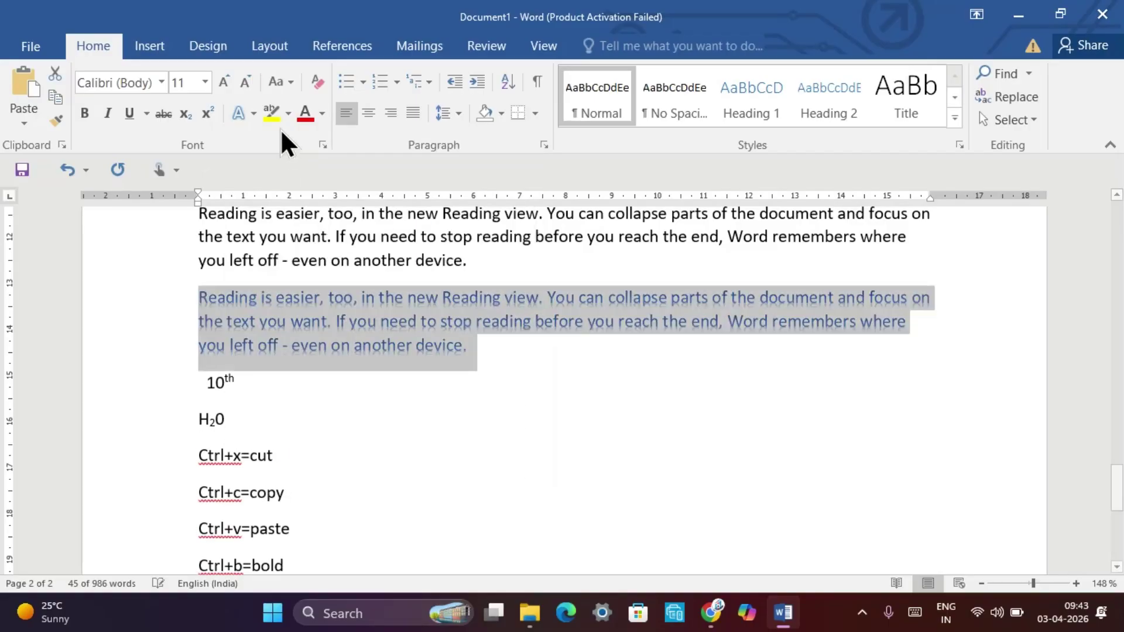
Preview the shadow, reflection, glow and stylistic set variations on the selected paragraph, and apply the bold dark text effect with a blue hard shadow
left_click(253, 113)
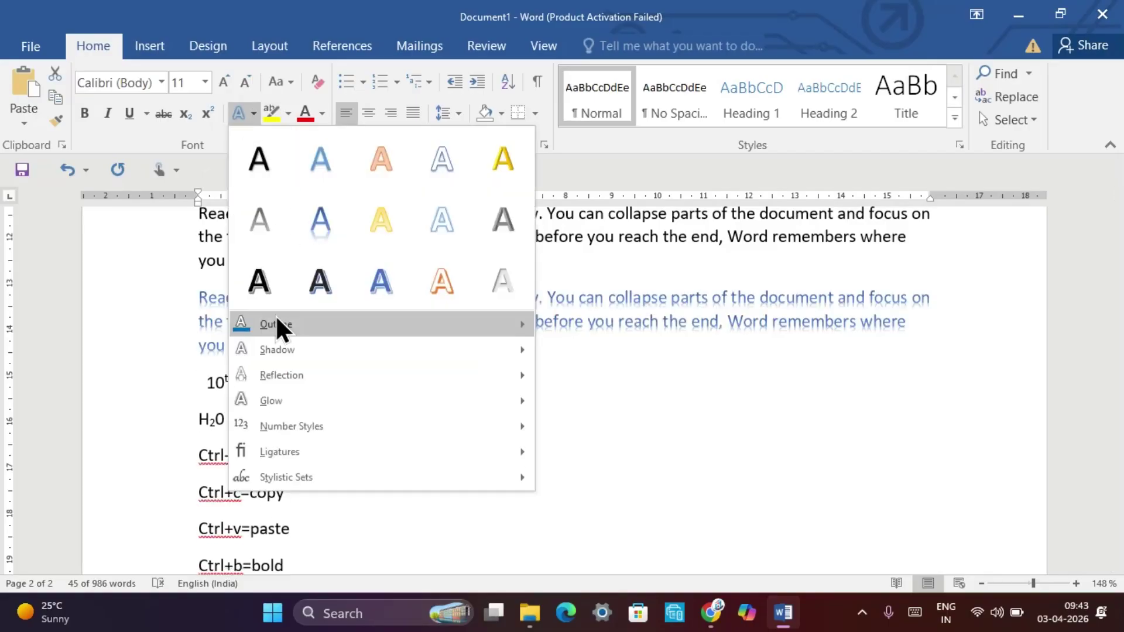
mouse_move(287, 351)
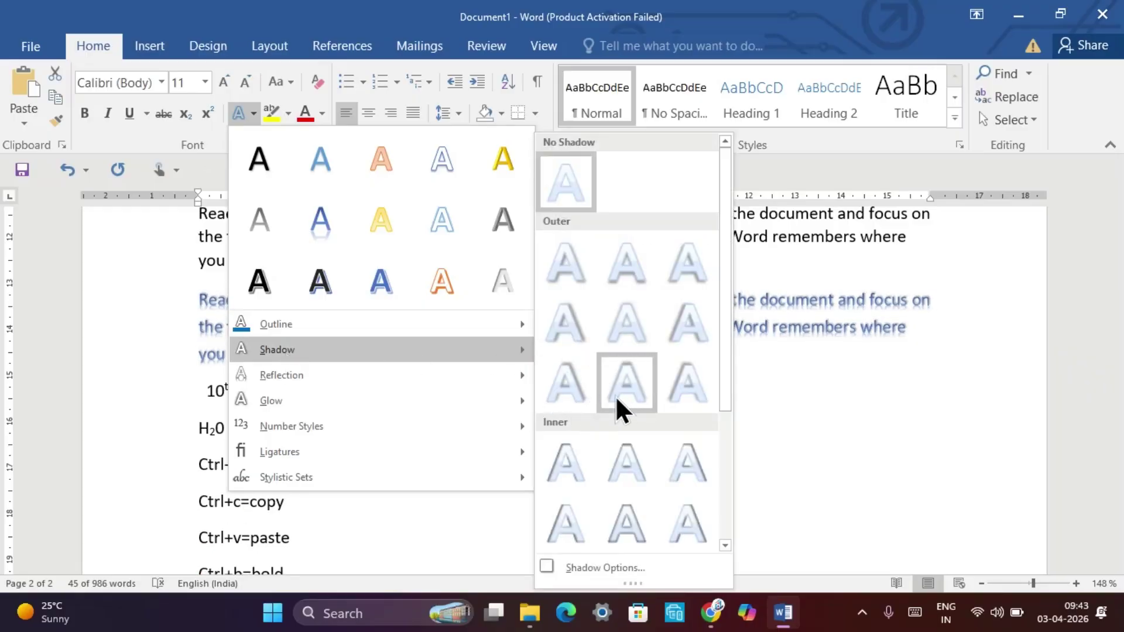
mouse_move(459, 382)
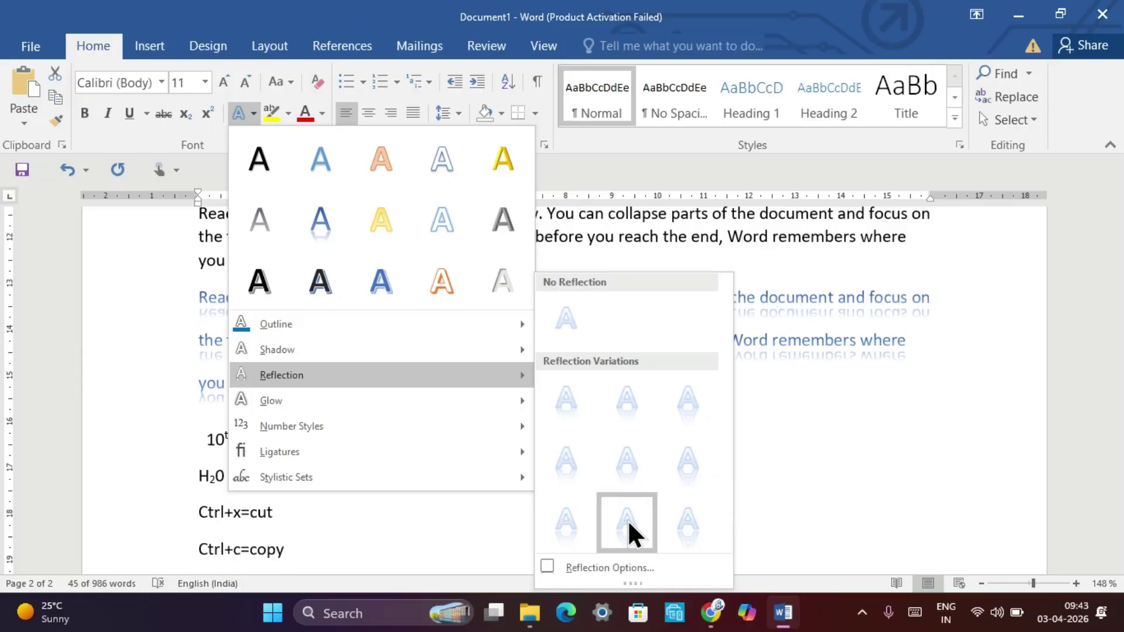
mouse_move(482, 401)
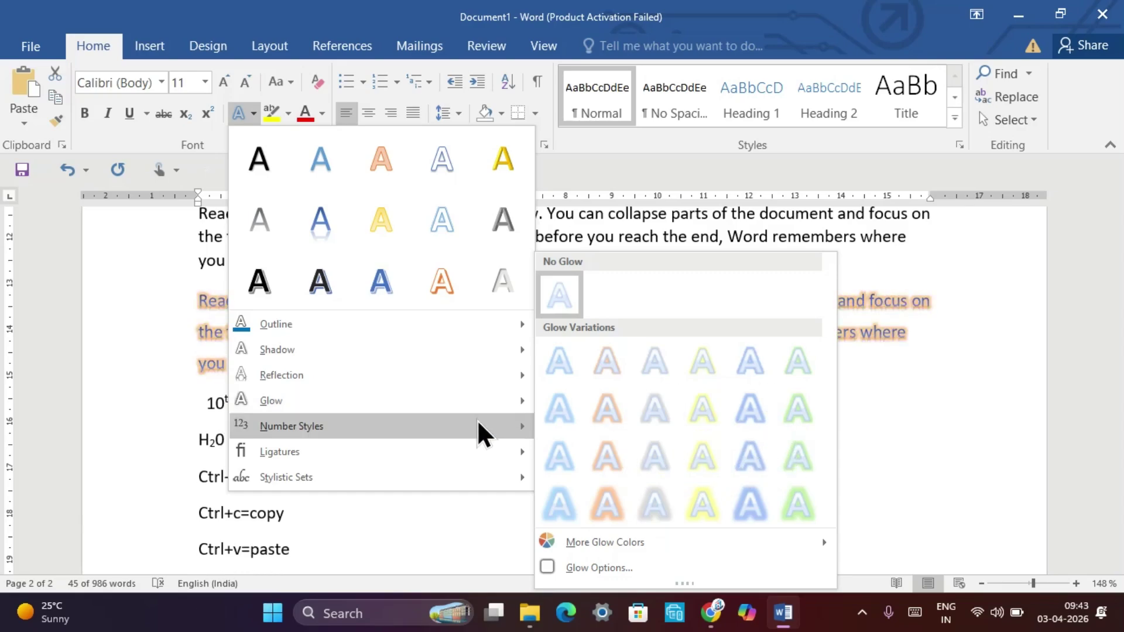
mouse_move(482, 430)
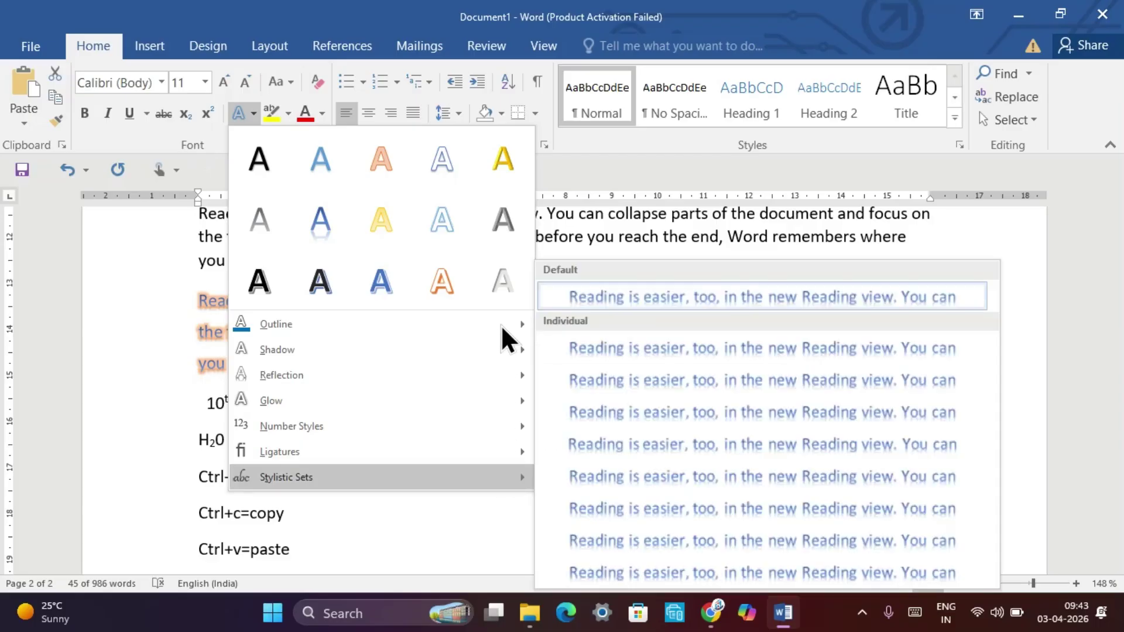
mouse_move(527, 349)
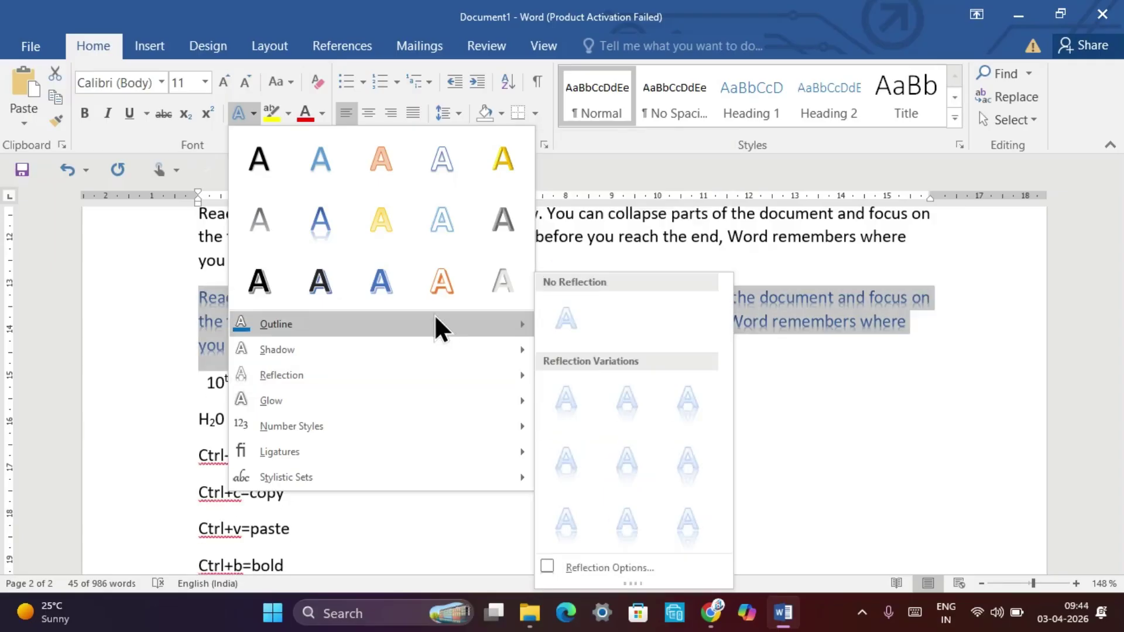
left_click(327, 276)
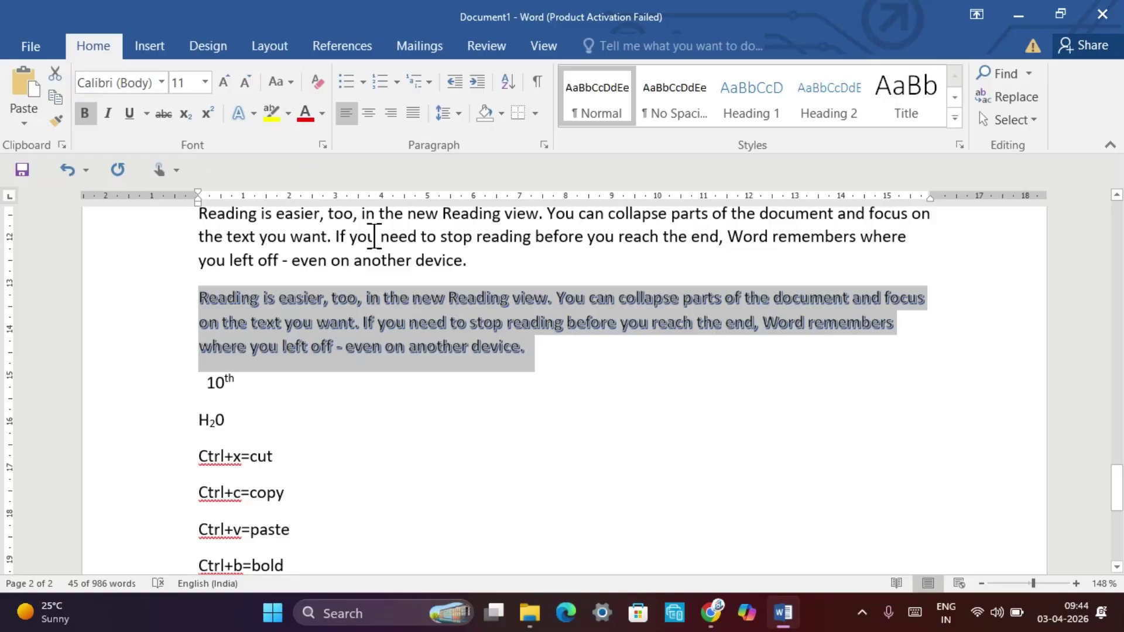
Highlight the whole paragraph directly above the text-effect paragraph in yellow
scroll(375, 241, "up", 3)
left_click_drag(488, 503, 196, 444)
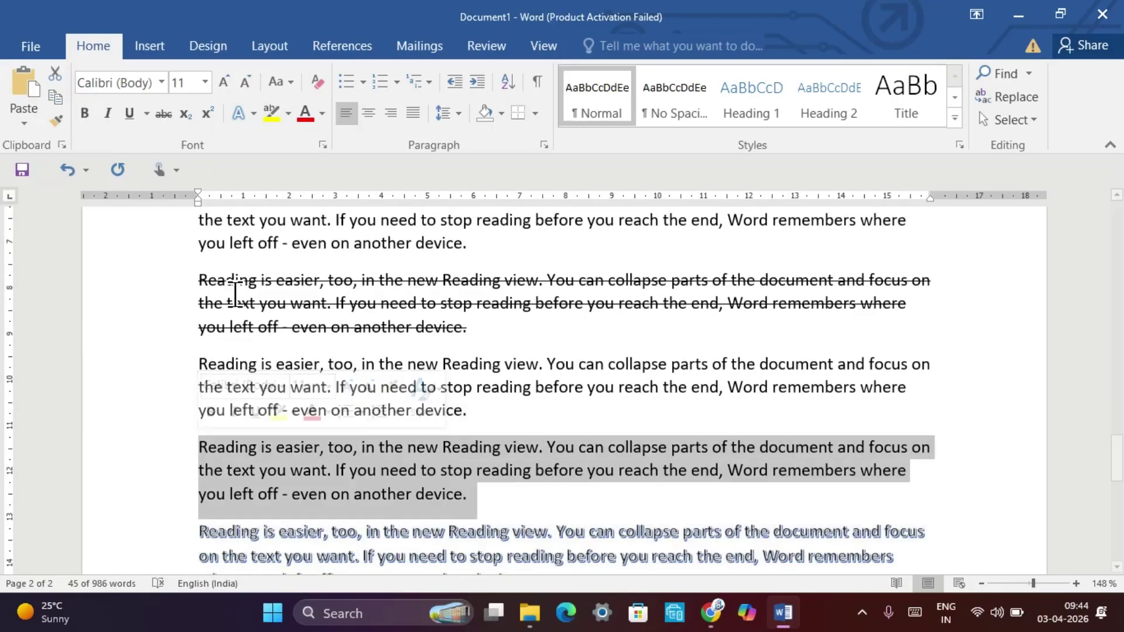
left_click(288, 114)
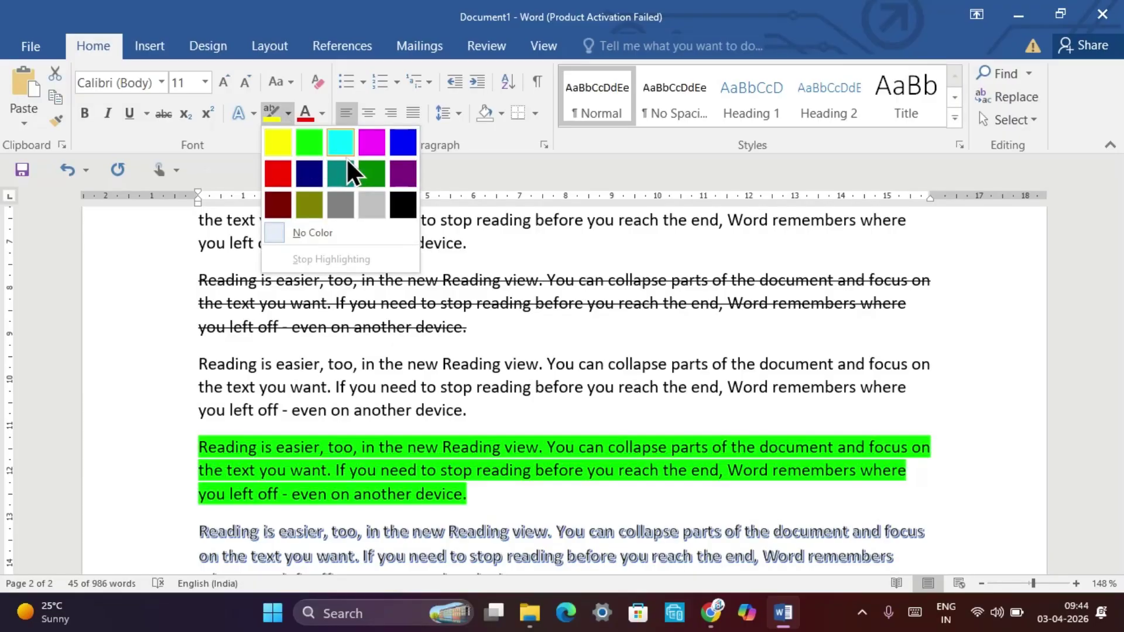
left_click(279, 144)
key("Left")
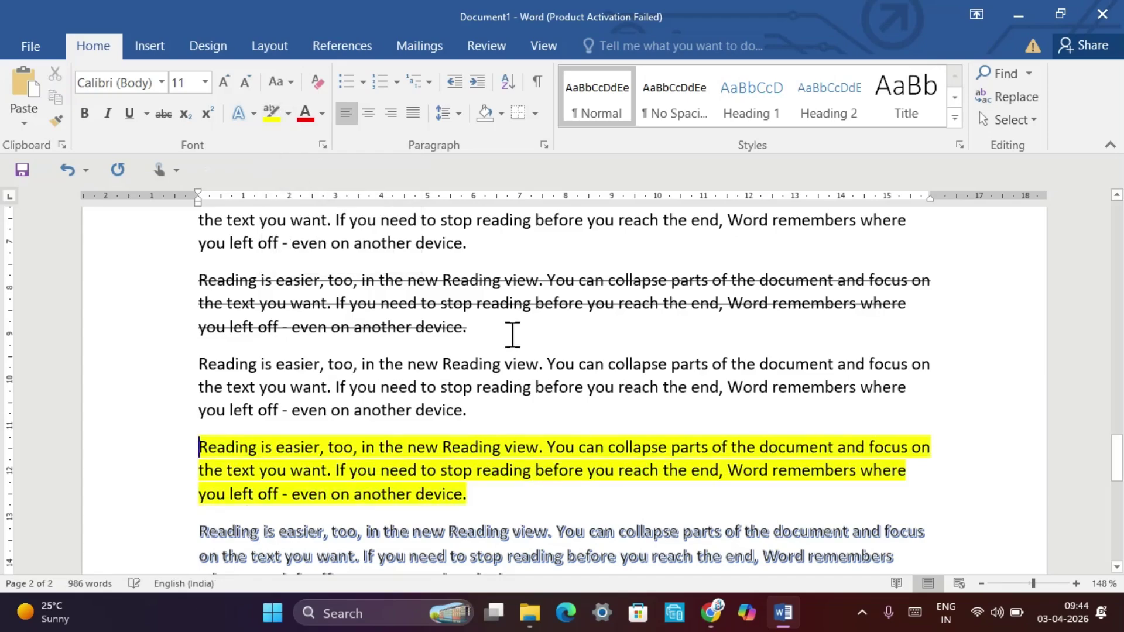
Highlight the words "to stop reading" in yellow in the paragraph below the strikethrough one
left_click_drag(532, 396, 420, 390)
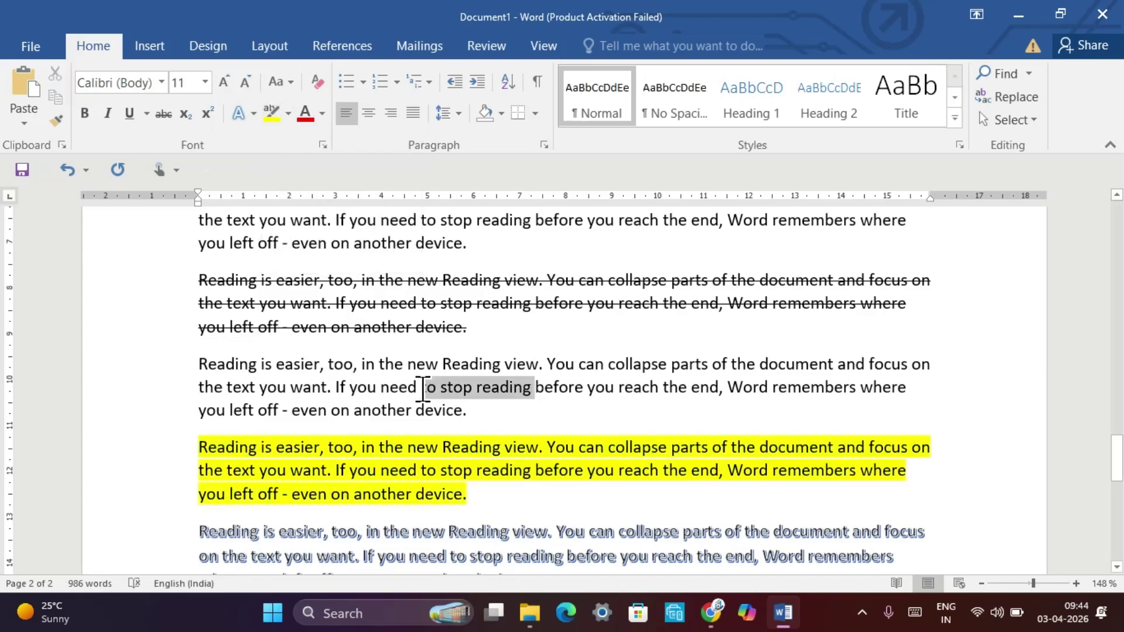
left_click(269, 115)
key("Left")
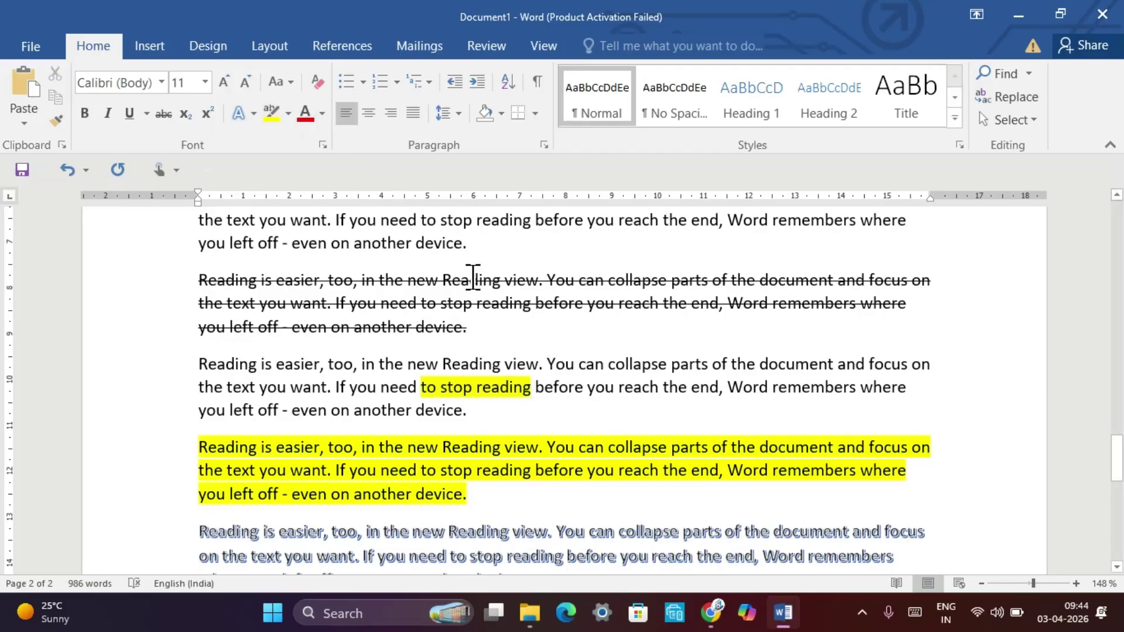
Set the font color of the paragraph directly above the strikethrough one to standard red
scroll(482, 324, "up", 1)
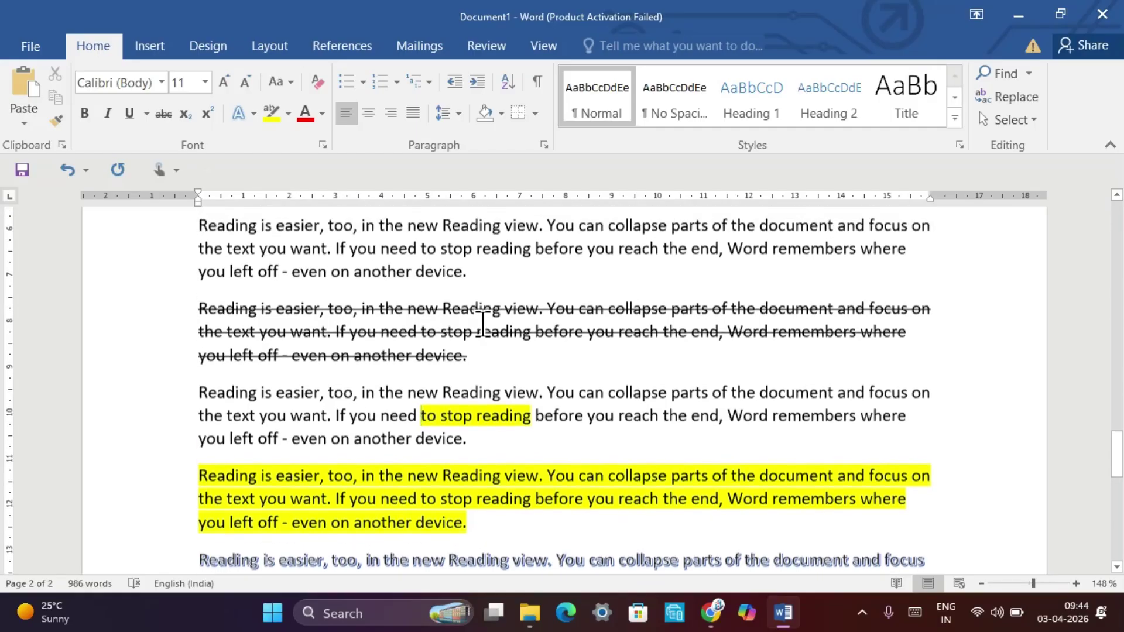
scroll(482, 324, "up", 2)
left_click_drag(482, 326, 100, 283)
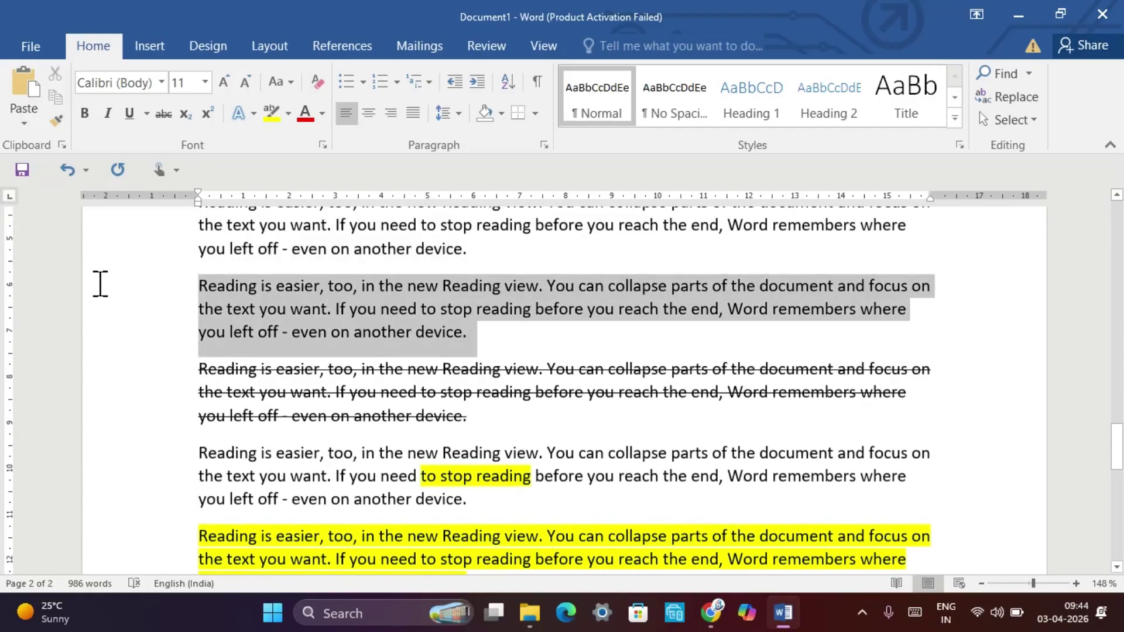
left_click(322, 112)
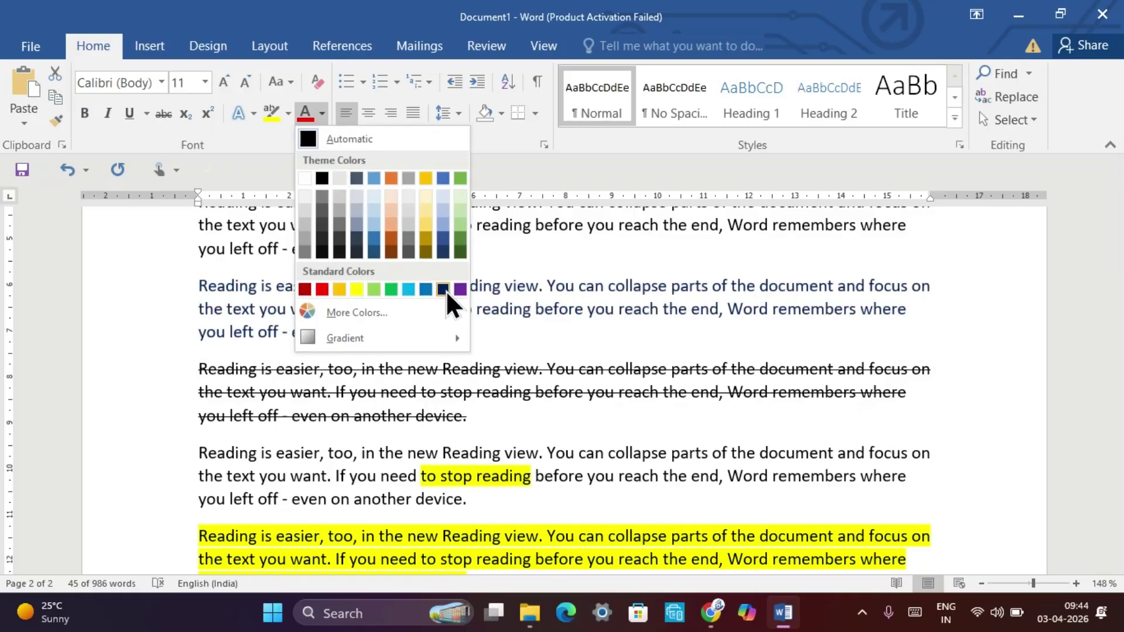
left_click(321, 289)
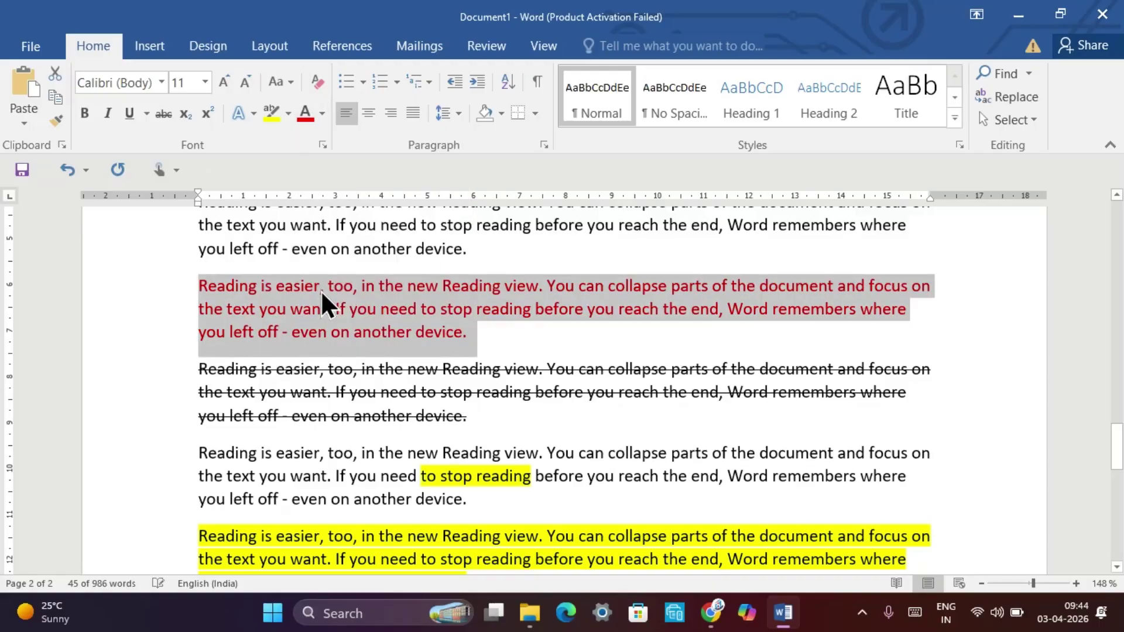
Clear the formatting of the red paragraph above the strikethrough one and give it an arrow bullet
left_click(318, 82)
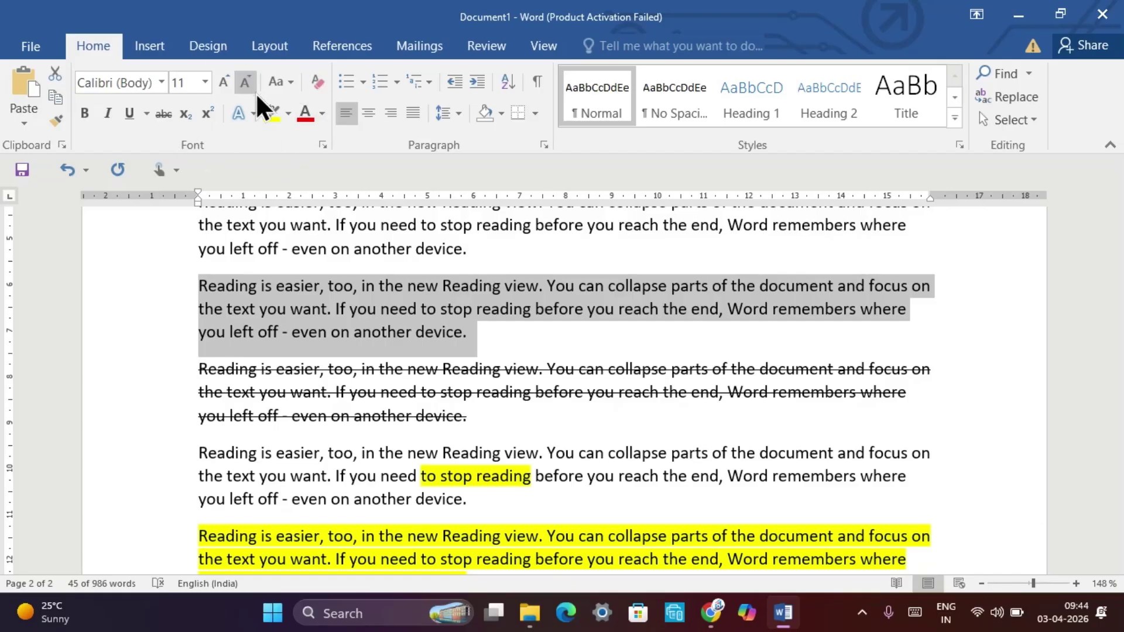
left_click(361, 81)
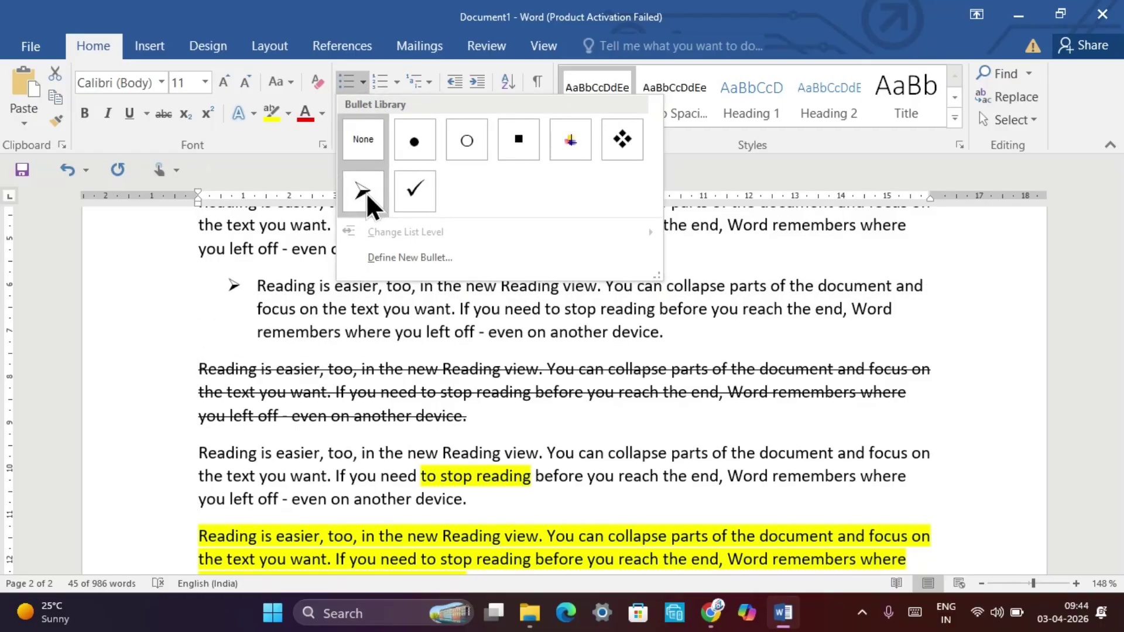
left_click(366, 192)
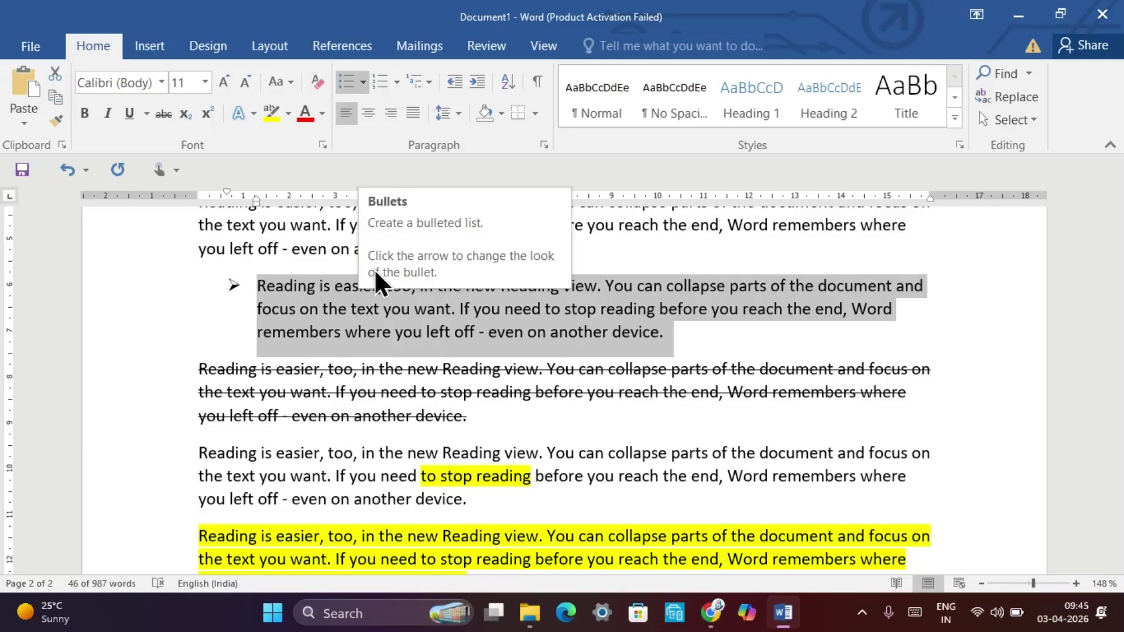
Apply the a) b) c) numbering format to the plain paragraph directly above the arrow-bulleted one
scroll(296, 303, "up", 3)
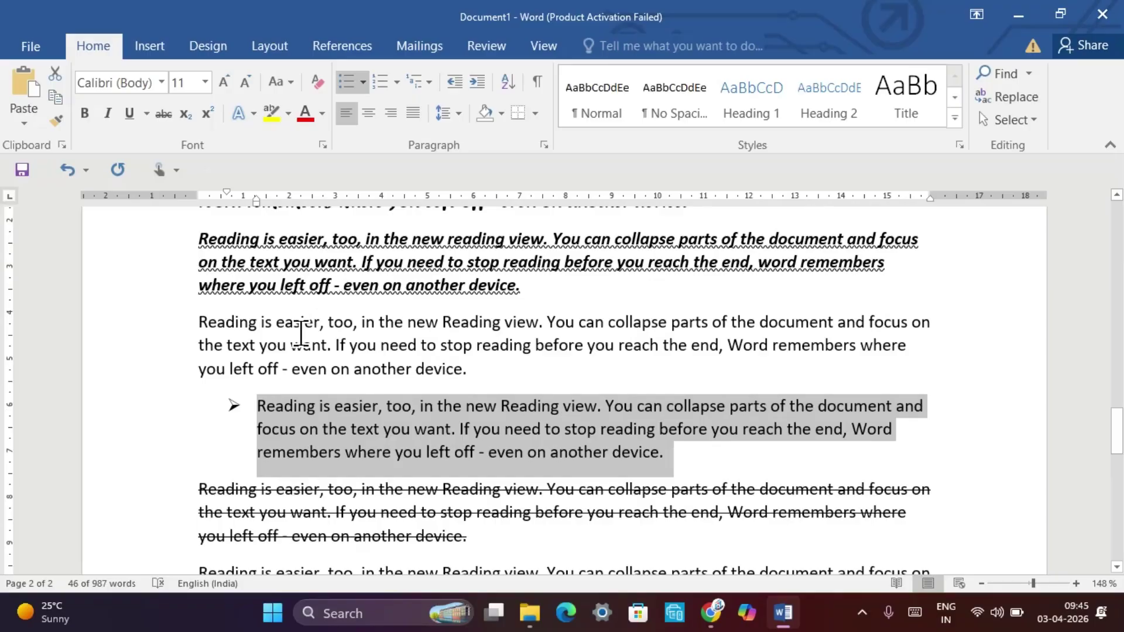
left_click_drag(199, 322, 495, 375)
left_click(393, 82)
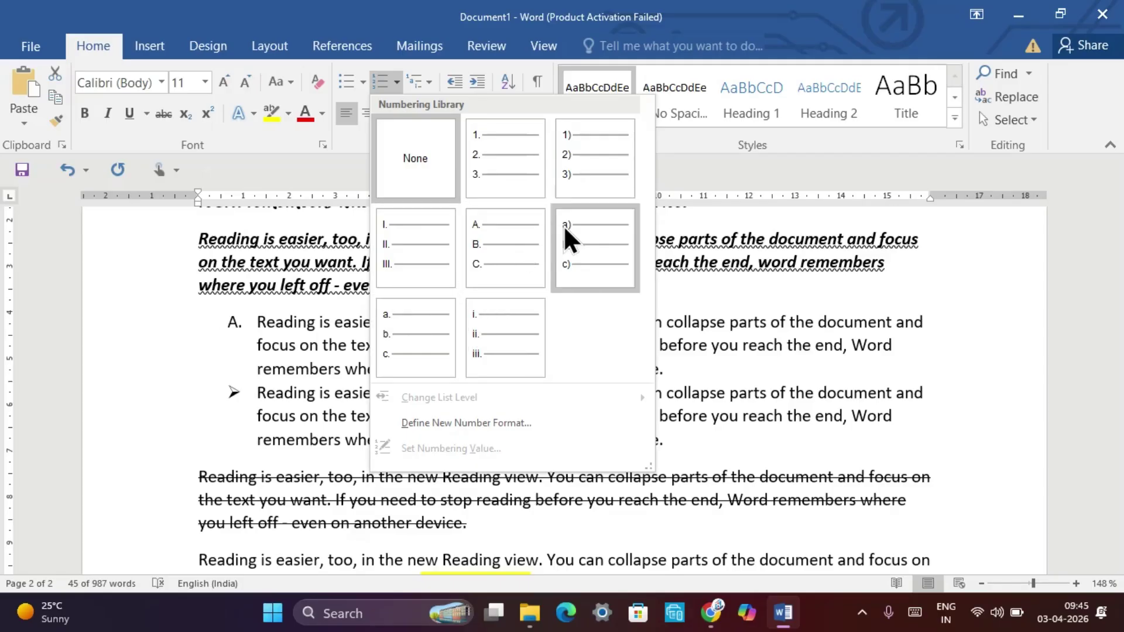
left_click(582, 235)
Try lettered numbering on the six shortcut lines from Ctrl+x=cut to Ctrl+u=under line, and give them check mark bullets instead
scroll(406, 343, "down", 10)
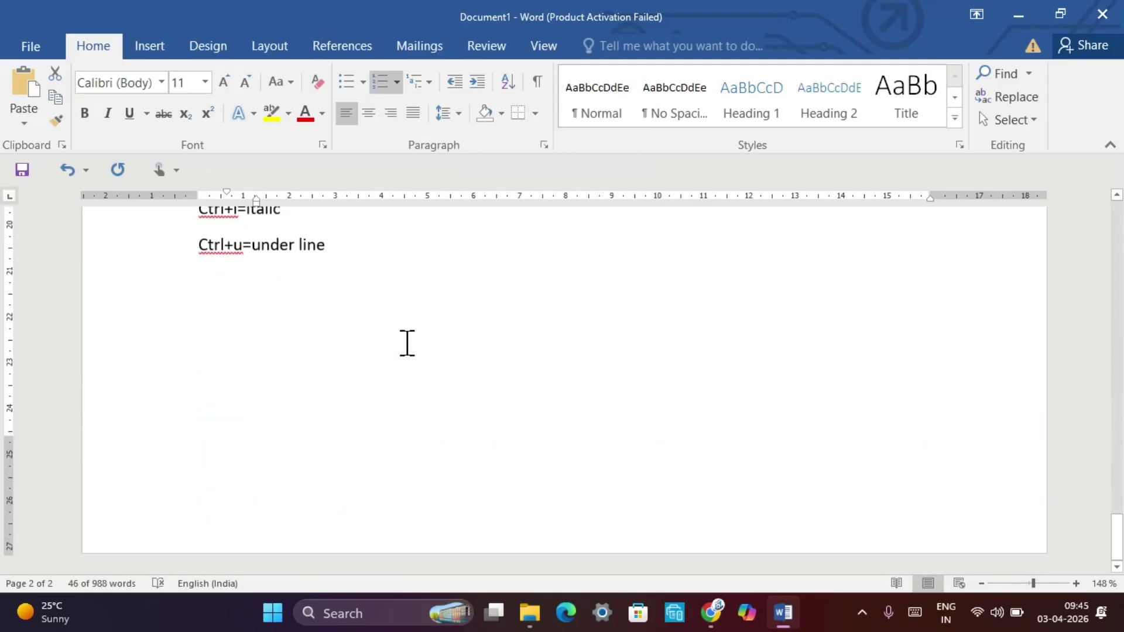
left_click(397, 361)
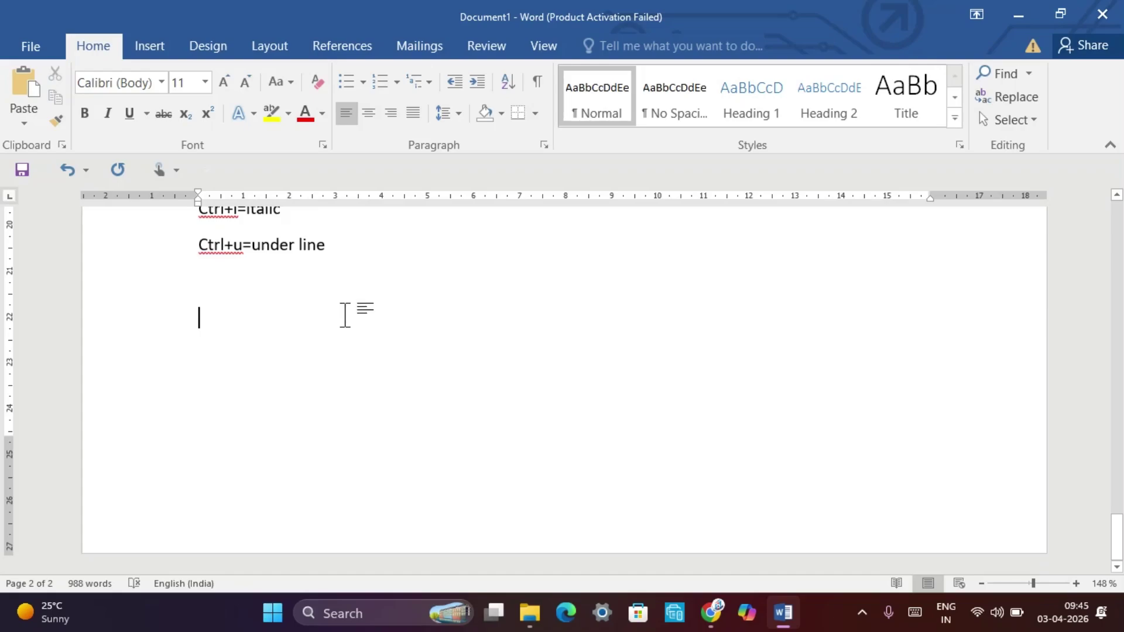
scroll(279, 309, "up", 8)
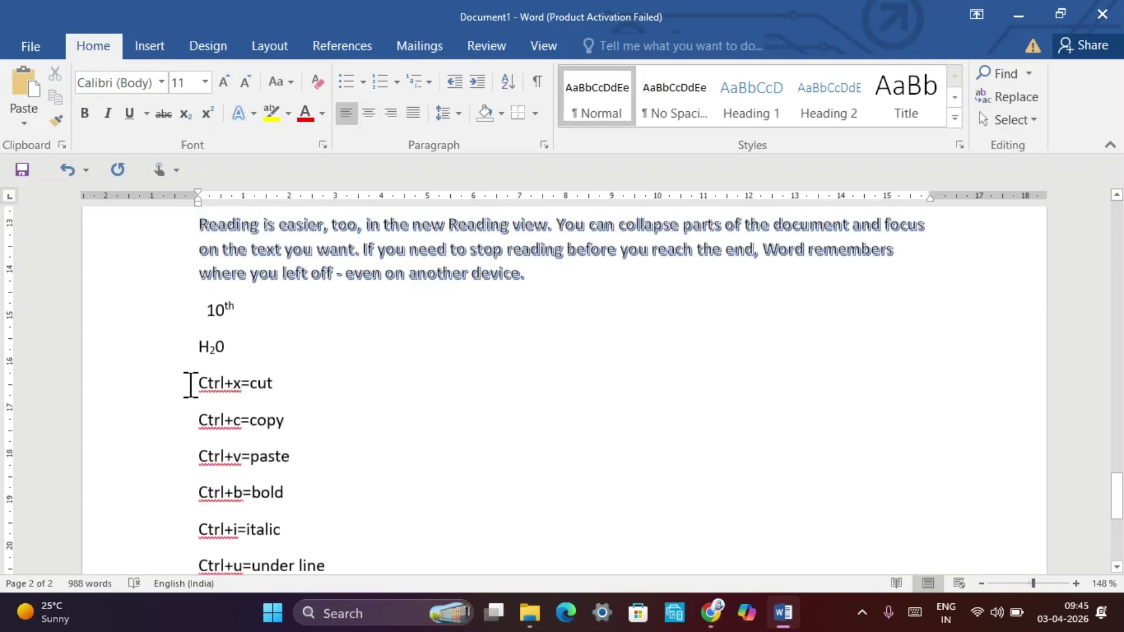
left_click_drag(188, 384, 290, 460)
left_click_drag(309, 508, 340, 567)
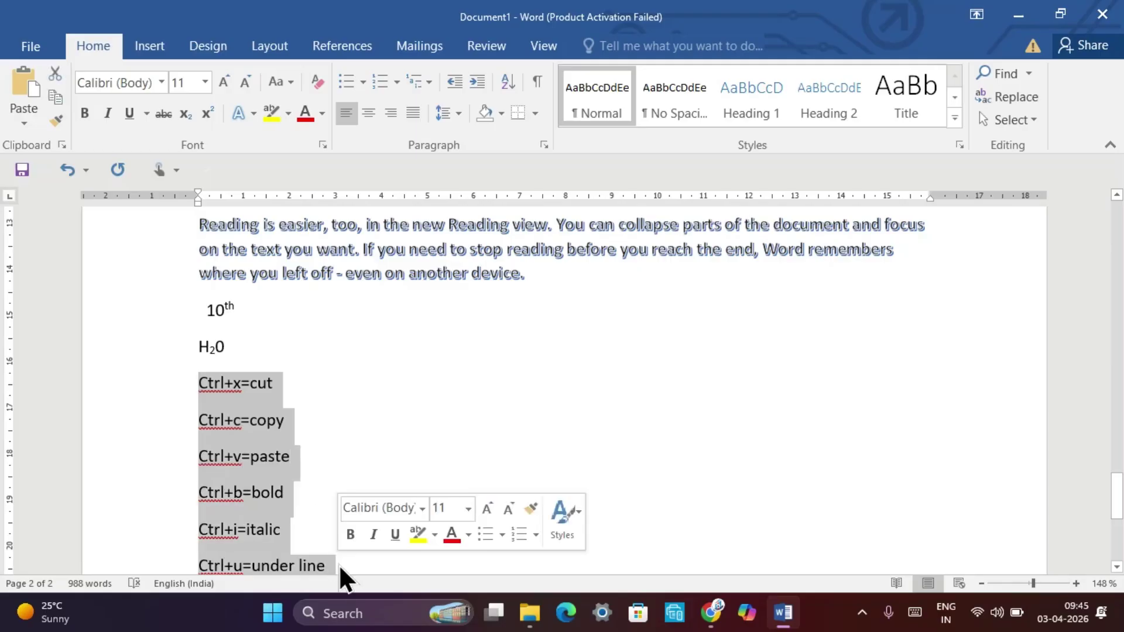
left_click(429, 81)
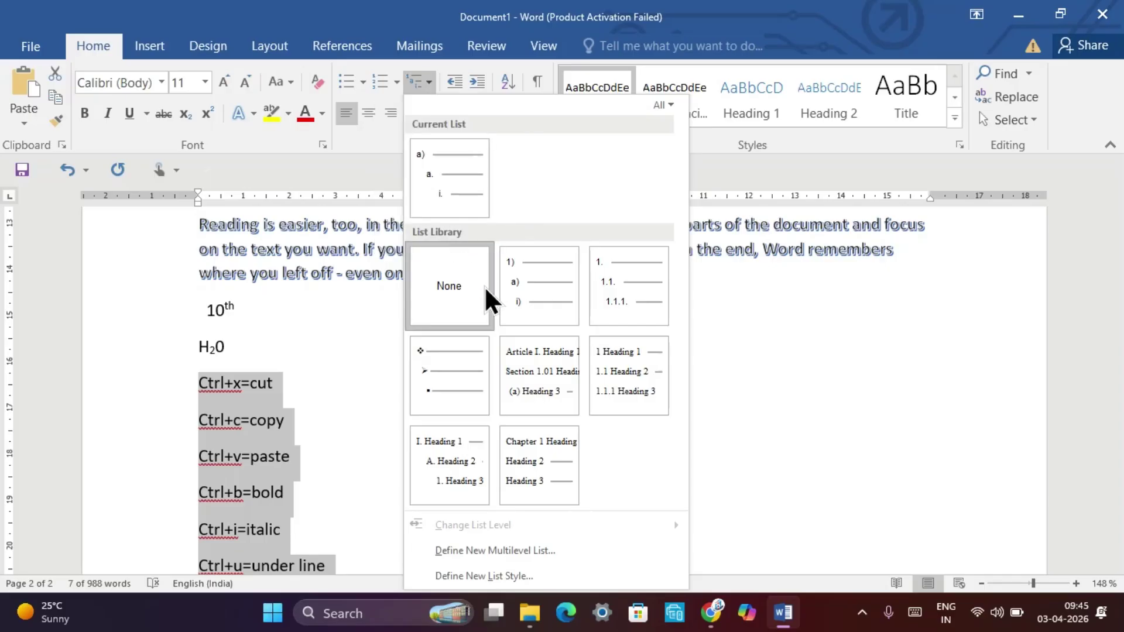
left_click(389, 90)
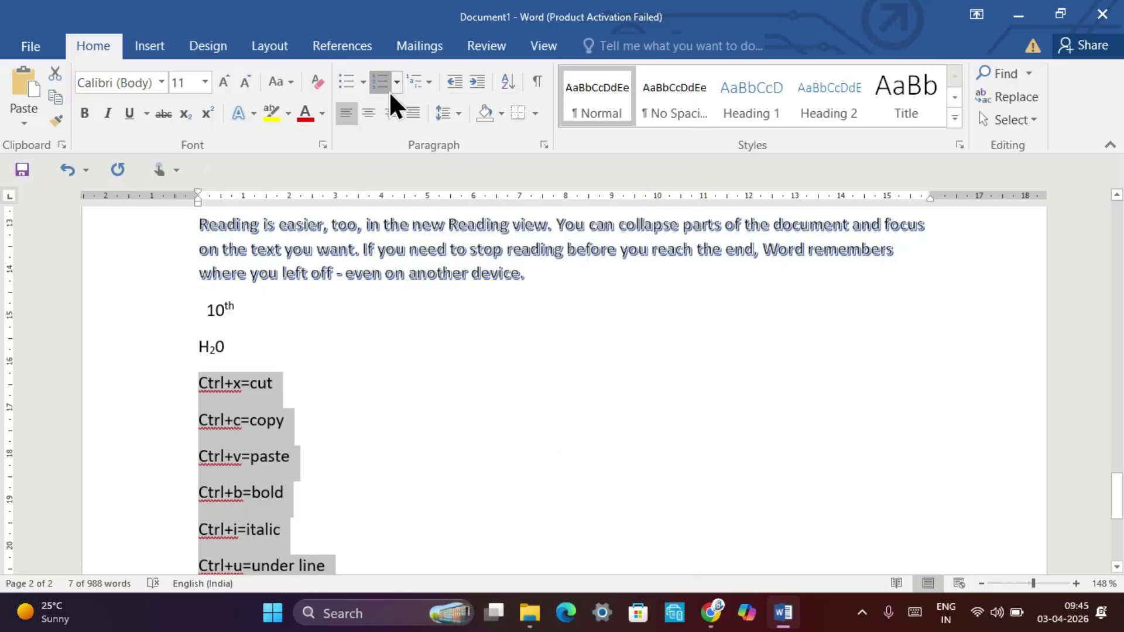
left_click(388, 89)
left_click(398, 82)
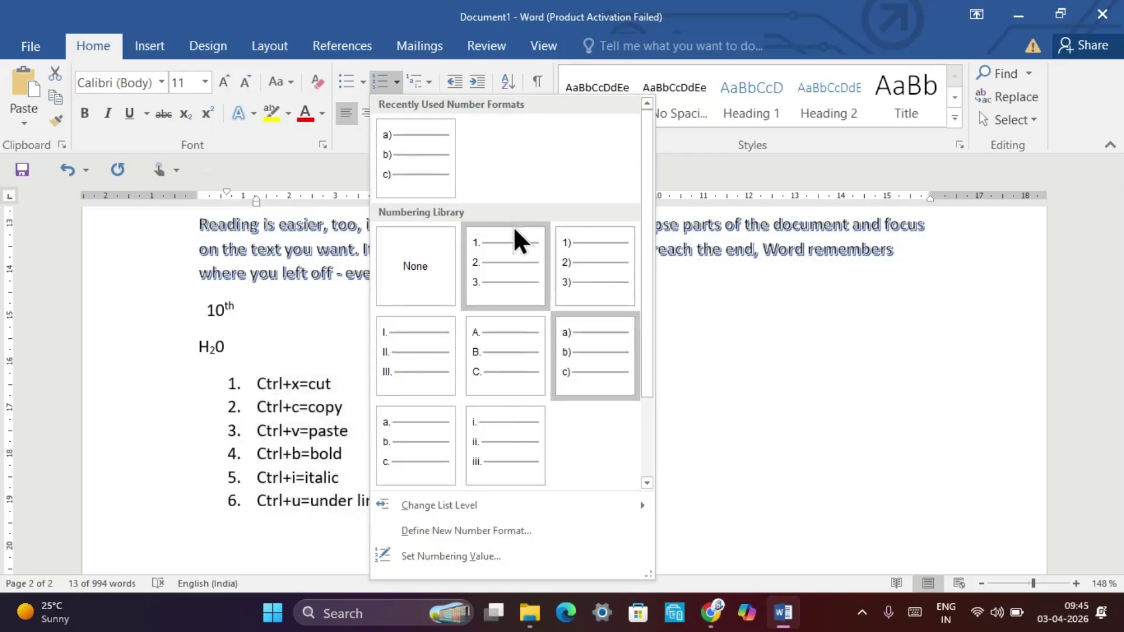
left_click(360, 80)
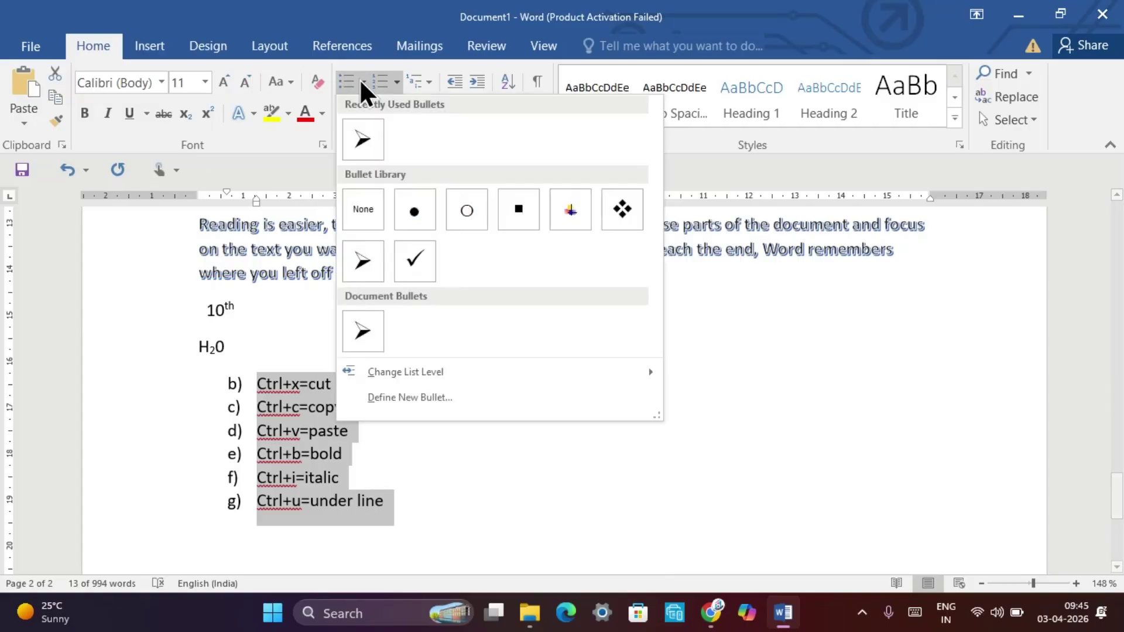
left_click(408, 274)
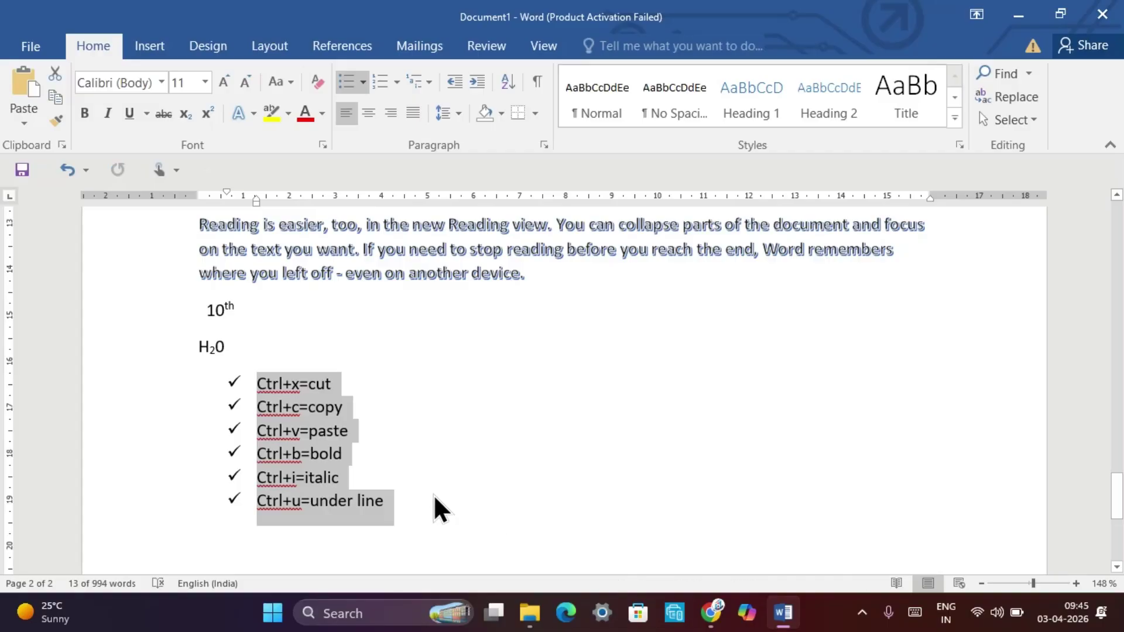
Insert an unbulleted line below Ctrl+v=paste and apply the 1) a) i) multilevel list to it
left_click(408, 434)
key("Return")
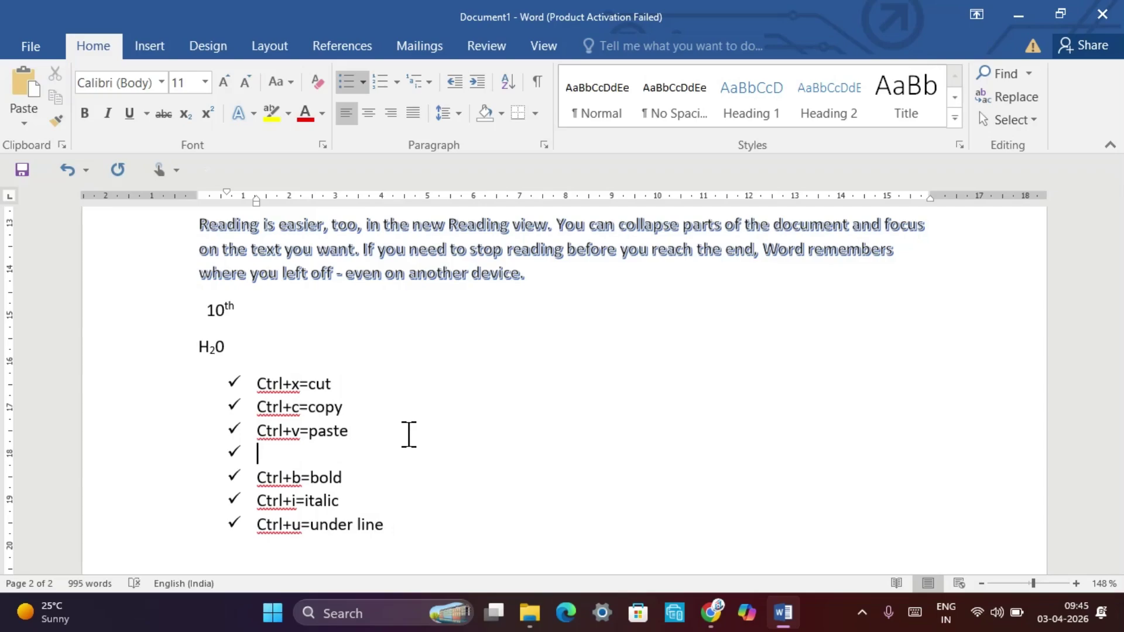
key("BackSpace")
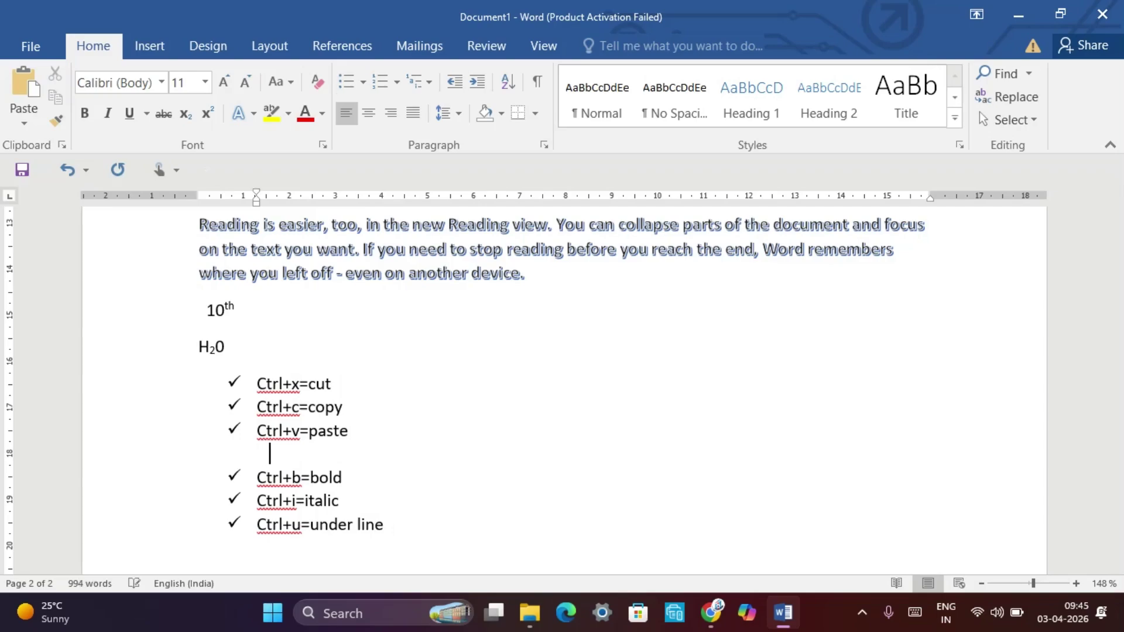
left_click(419, 82)
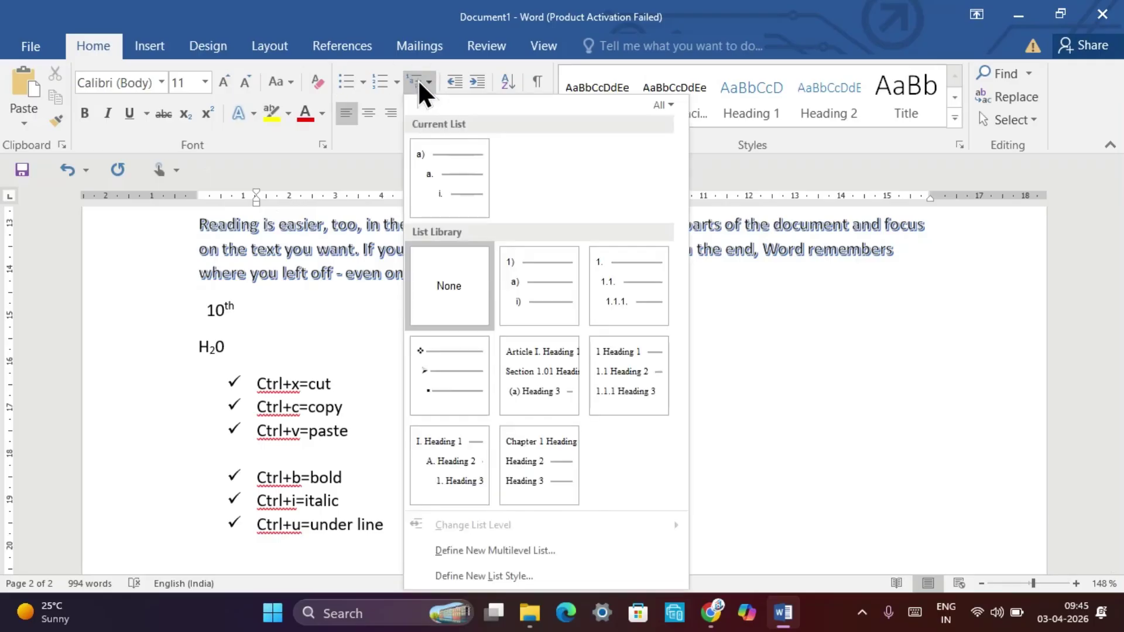
left_click(532, 287)
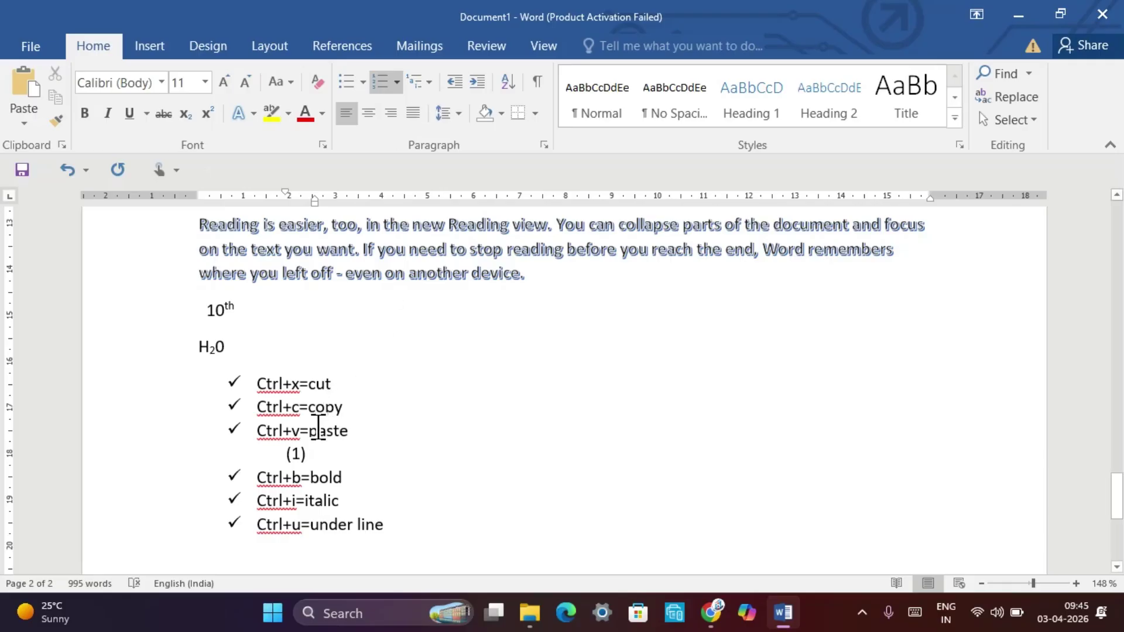
left_click(427, 81)
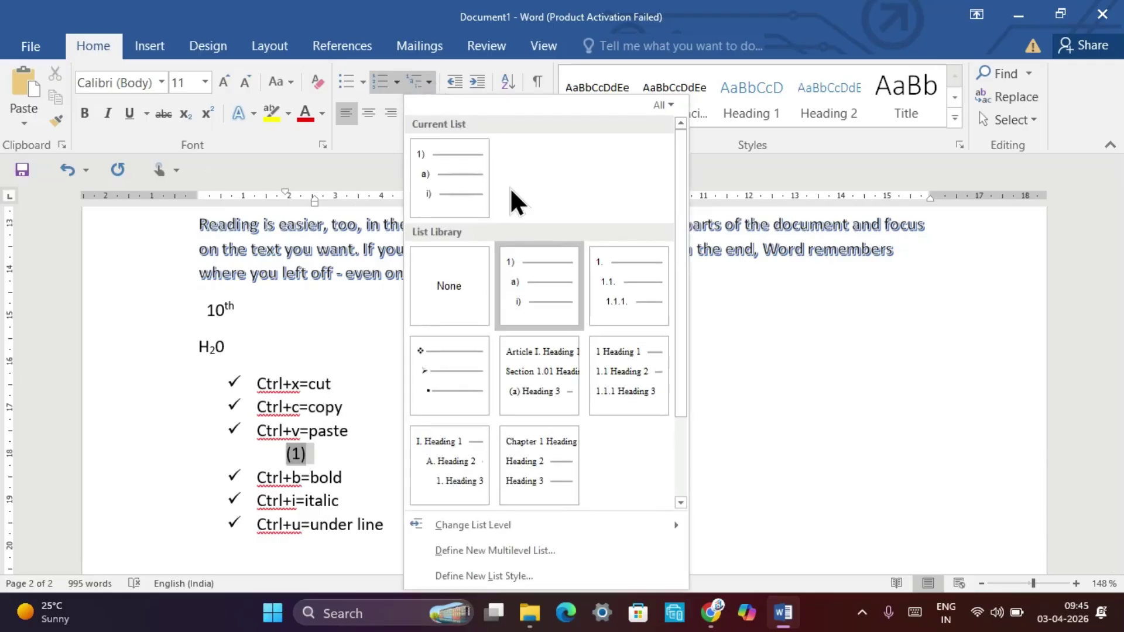
left_click(546, 304)
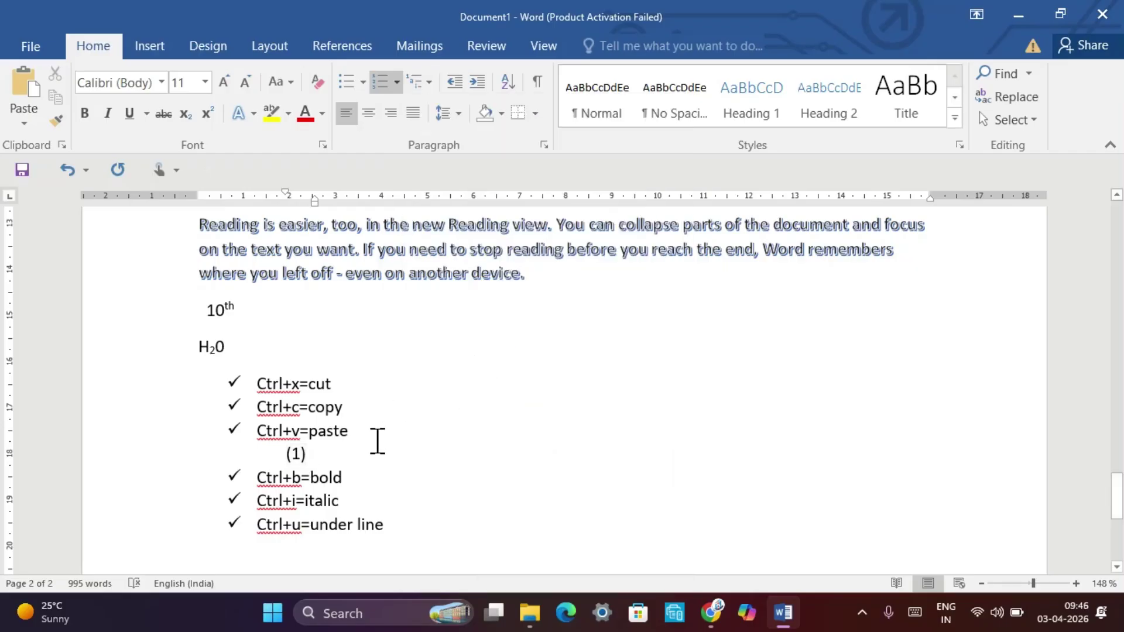
Delete the multilevel-numbered line below Ctrl+v=paste and restore the word "paste" in that list item
key("shift+Tab")
key("shift+Tab")
key("BackSpace")
key("BackSpace")
key("BackSpace")
key("BackSpace")
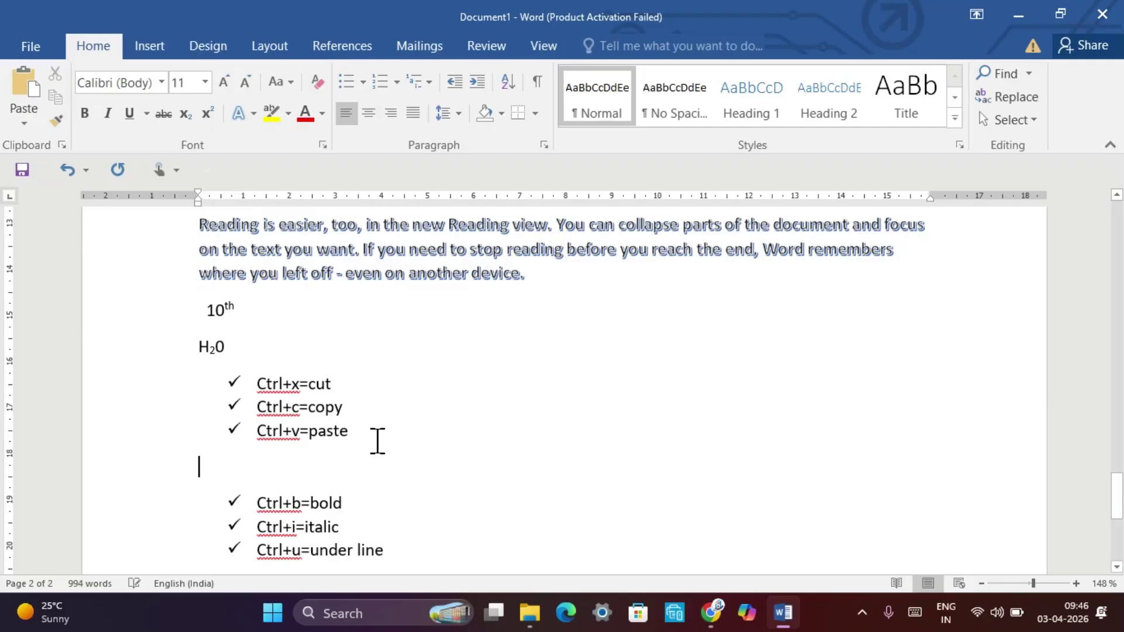
type("e")
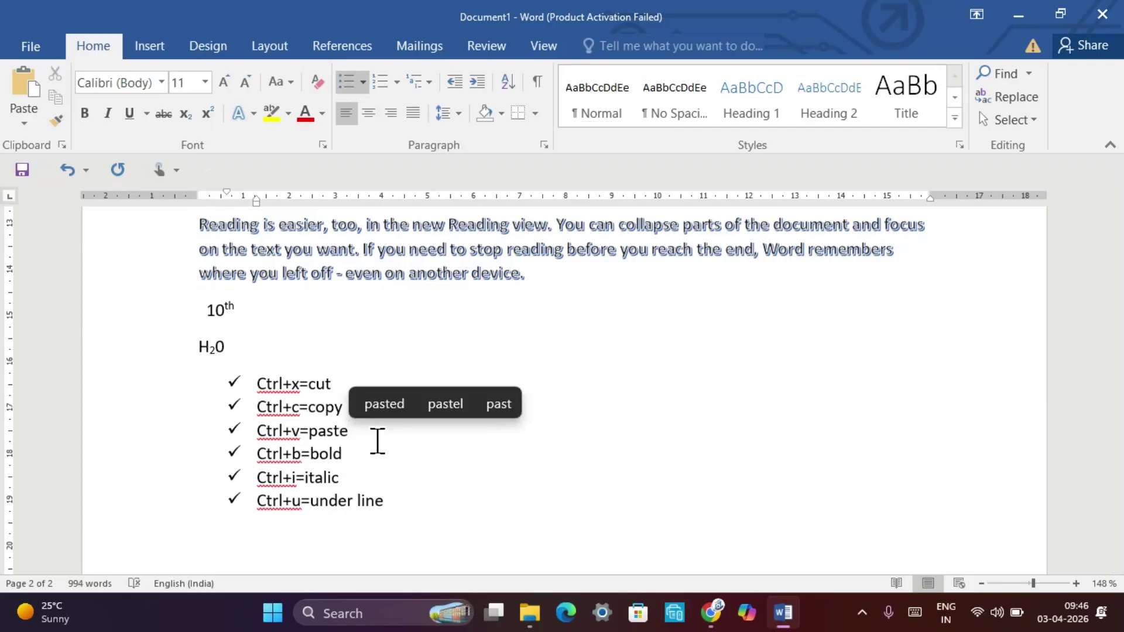
Add an unbulleted line below Ctrl+v=paste and change the check mark list to the 1) a) i) multilevel list
key("Return")
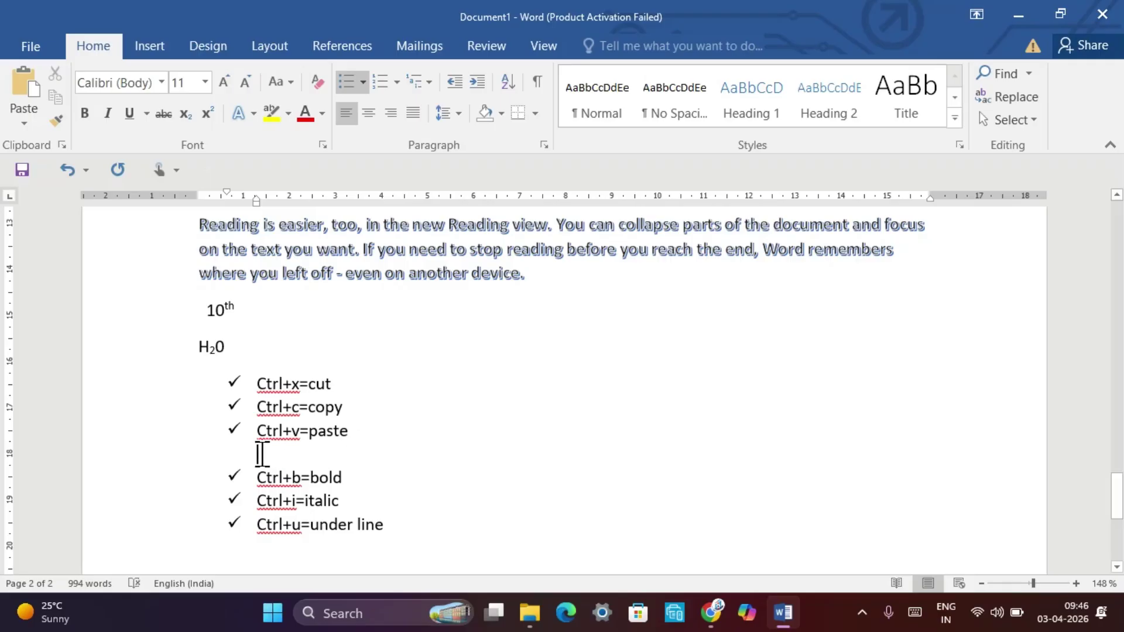
left_click(415, 83)
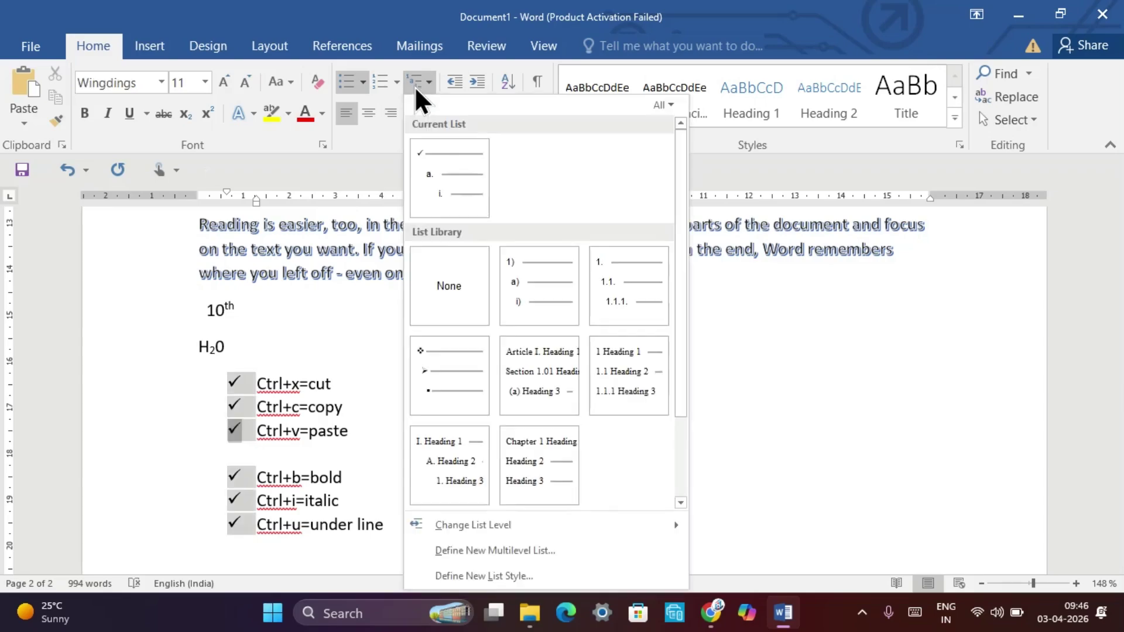
left_click(267, 448)
left_click(267, 449)
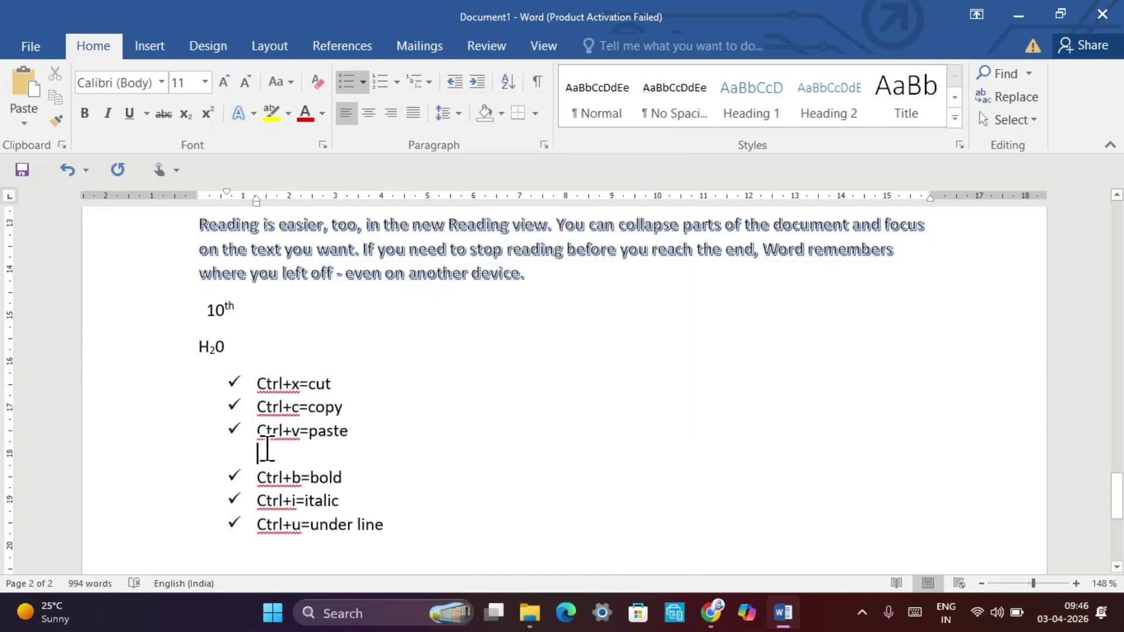
left_click(431, 80)
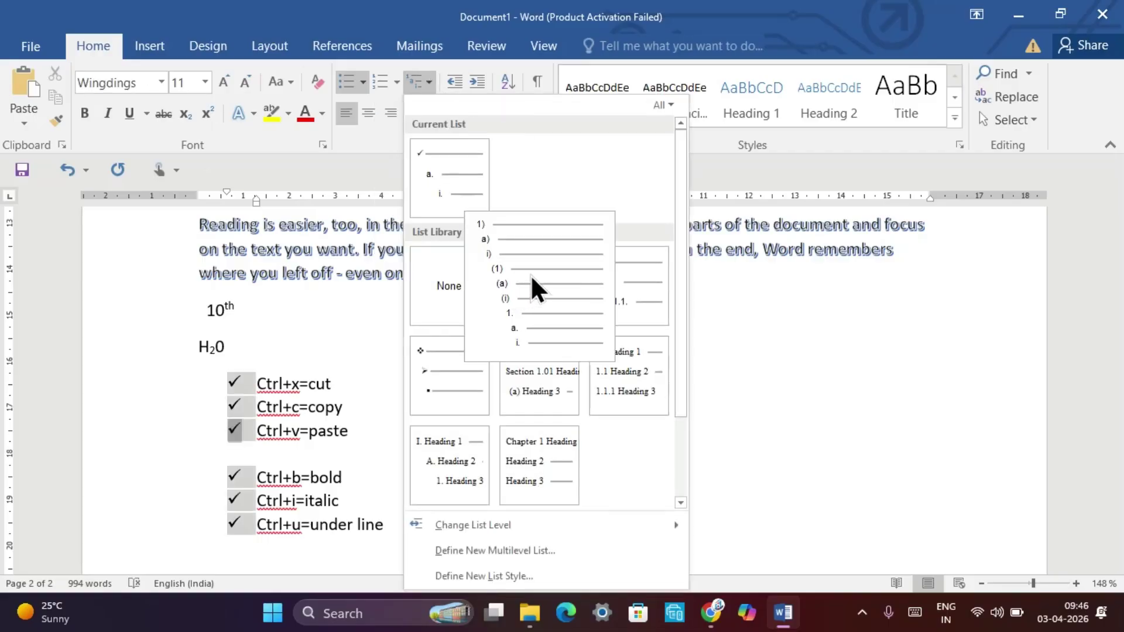
left_click(531, 274)
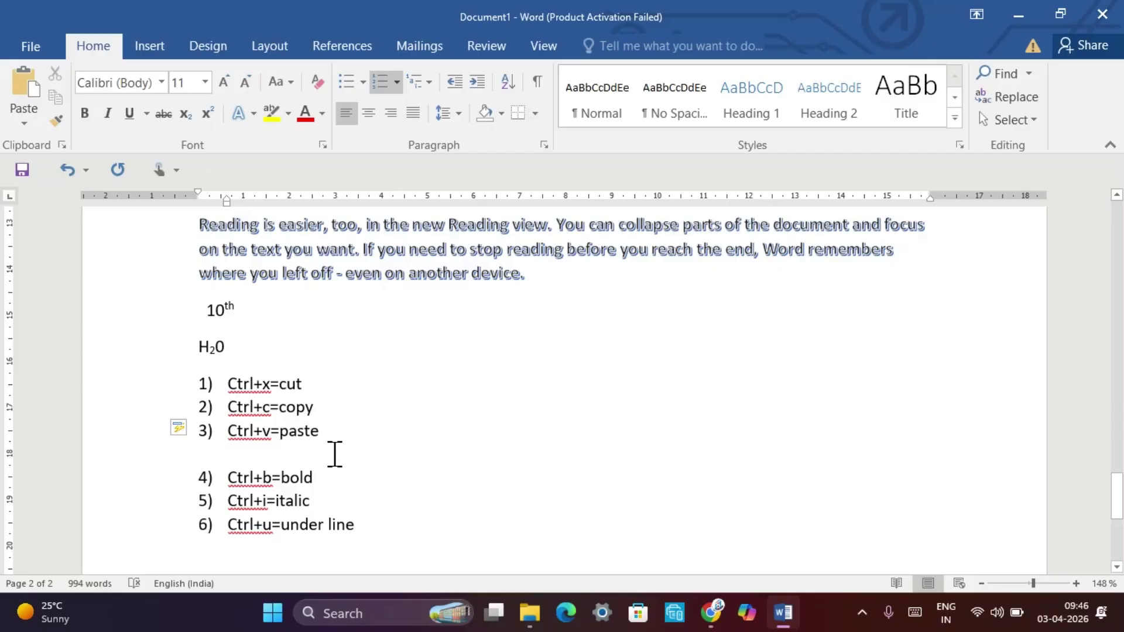
Enter the sub-line "1. Dsfas" below Ctrl+v=paste and the list item "sfasdf" under it, with no empty item between them
type("1.")
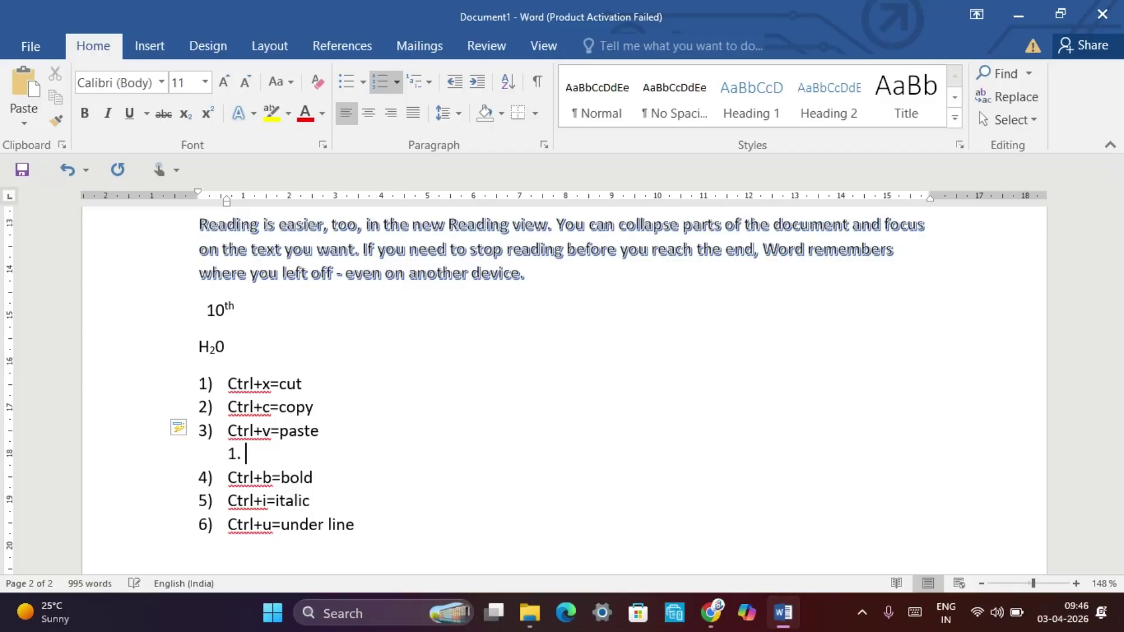
type(" dsfasd")
key("Return")
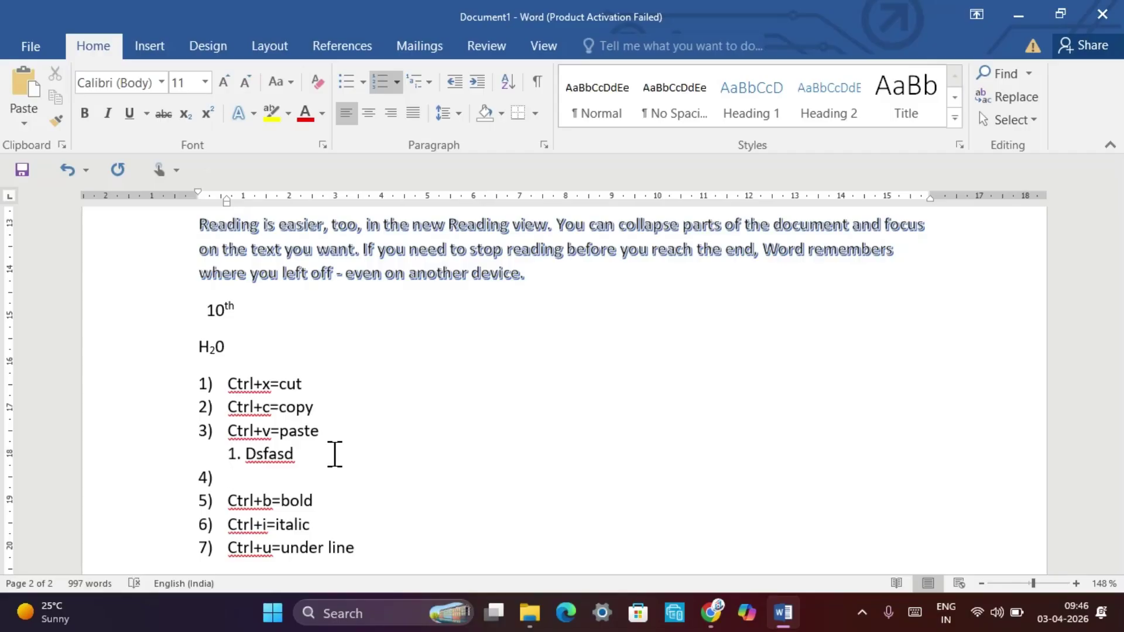
type("sfasdf")
left_click(307, 459)
key("Return")
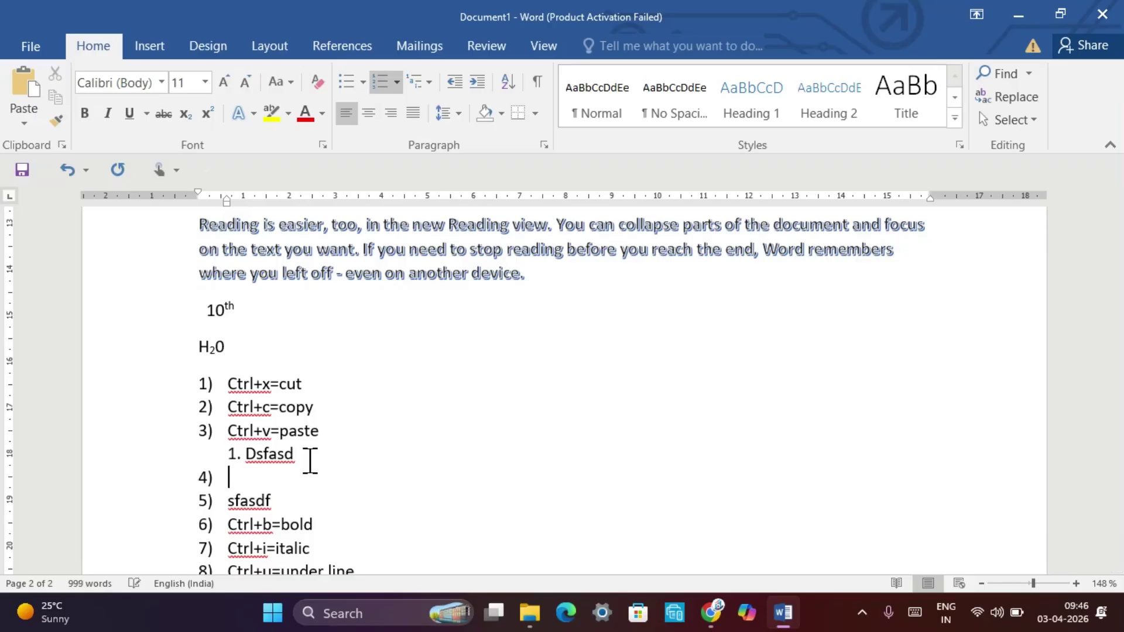
key("BackSpace")
key("BackSpace")
key("BackSpace")
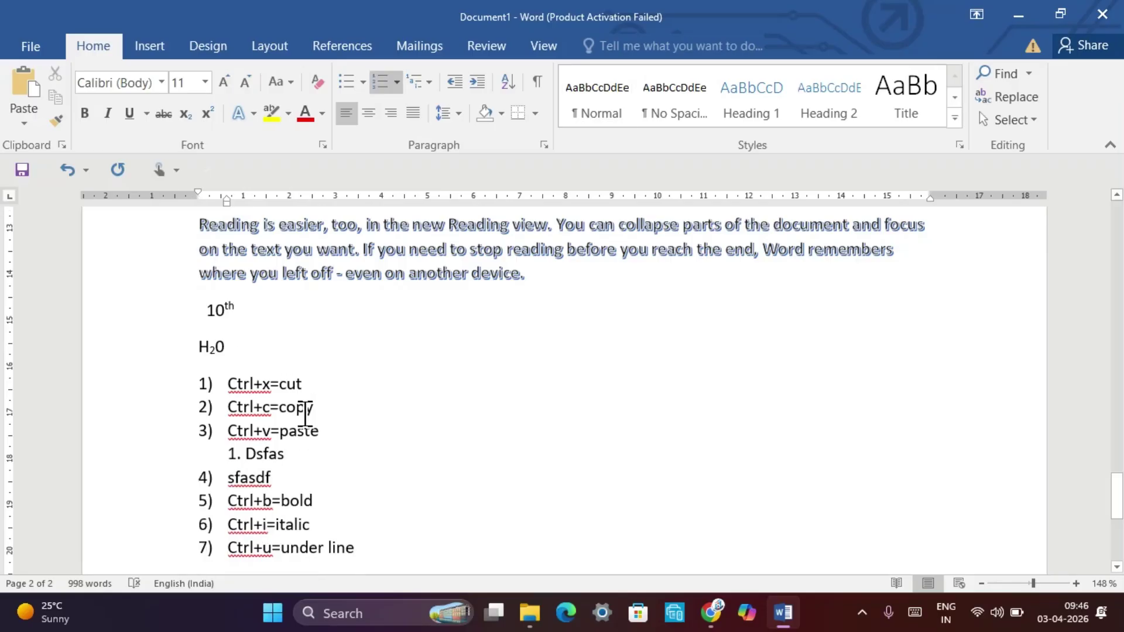
Increase the indent of the strikethrough paragraph repeatedly until its left edge is at about 9 on the ruler
scroll(303, 412, "up", 3)
scroll(261, 342, "up", 3)
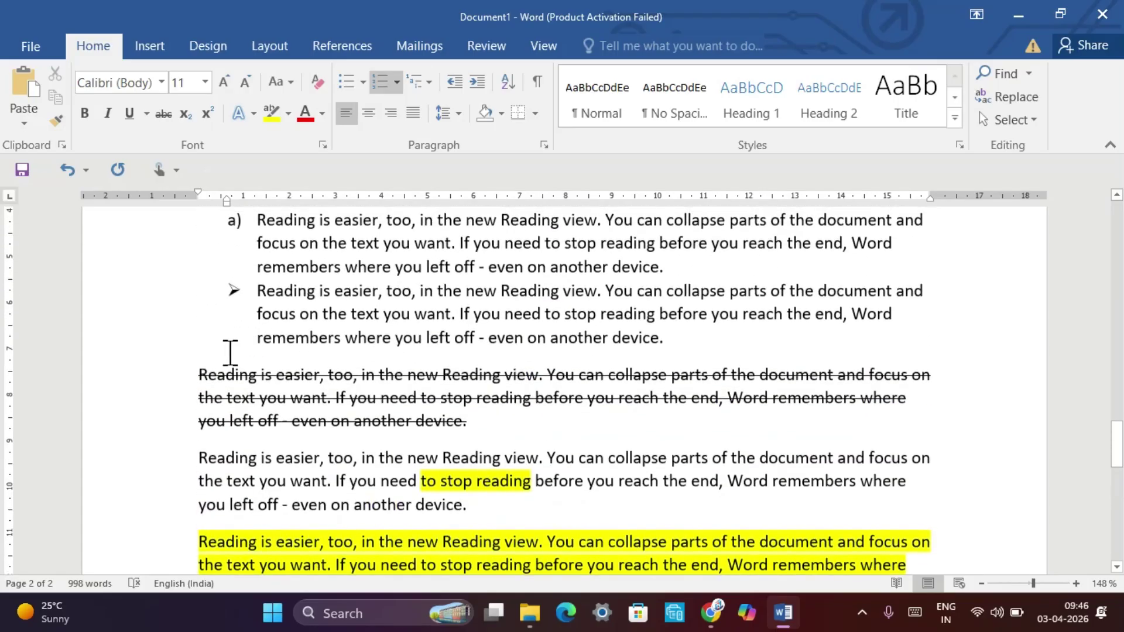
left_click_drag(199, 375, 484, 421)
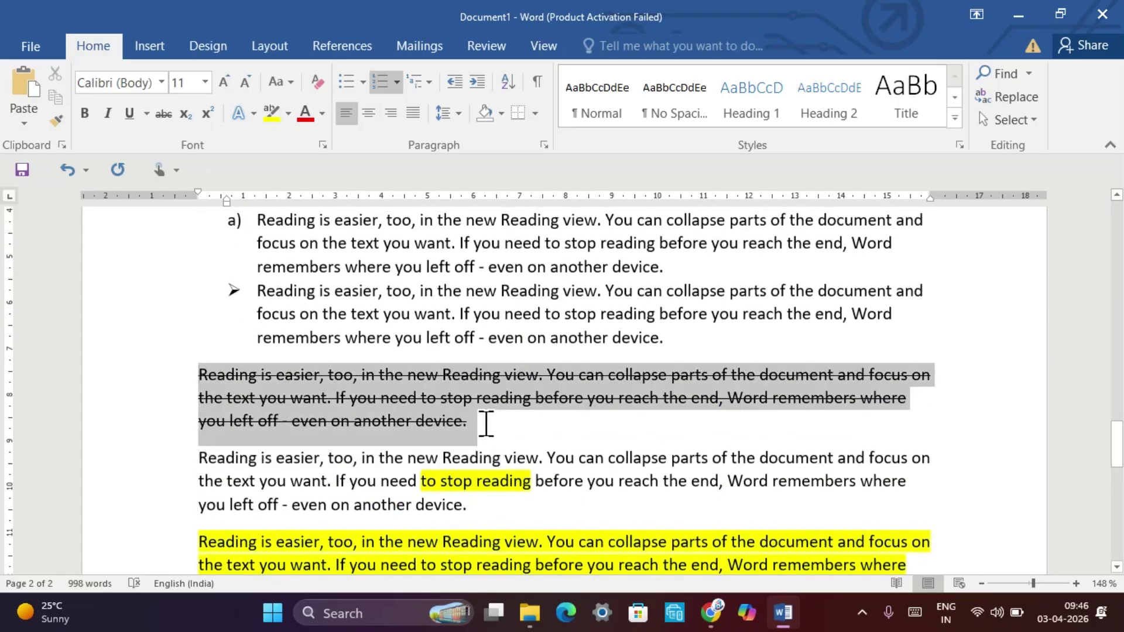
left_click(479, 78)
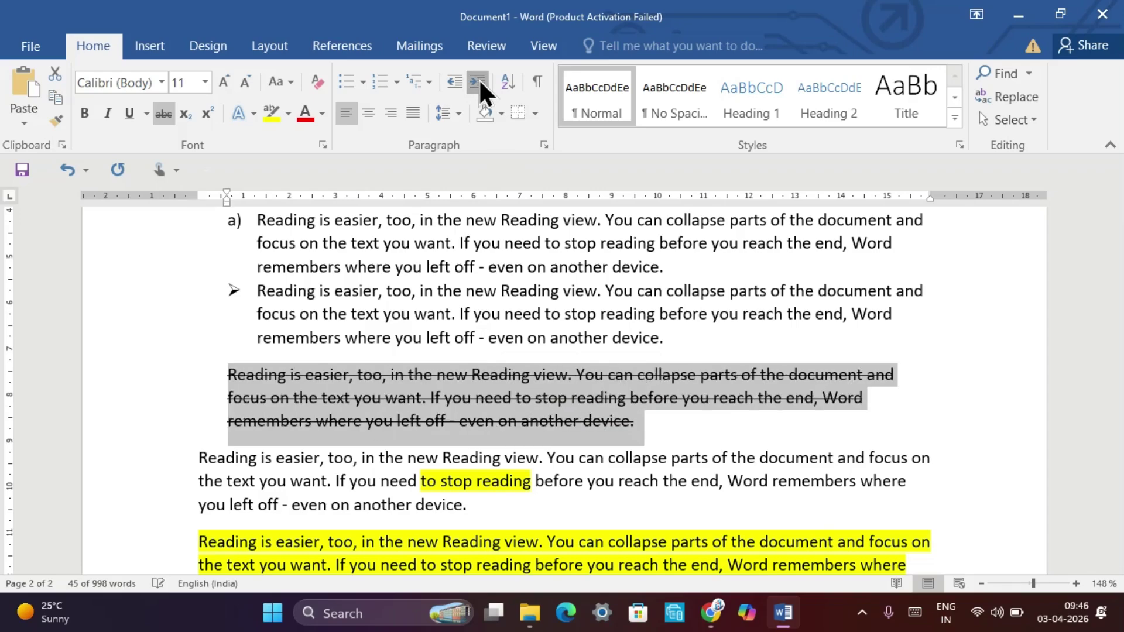
left_click(479, 78)
left_click(479, 79)
left_click(479, 78)
left_click(478, 79)
left_click(479, 79)
left_click(479, 78)
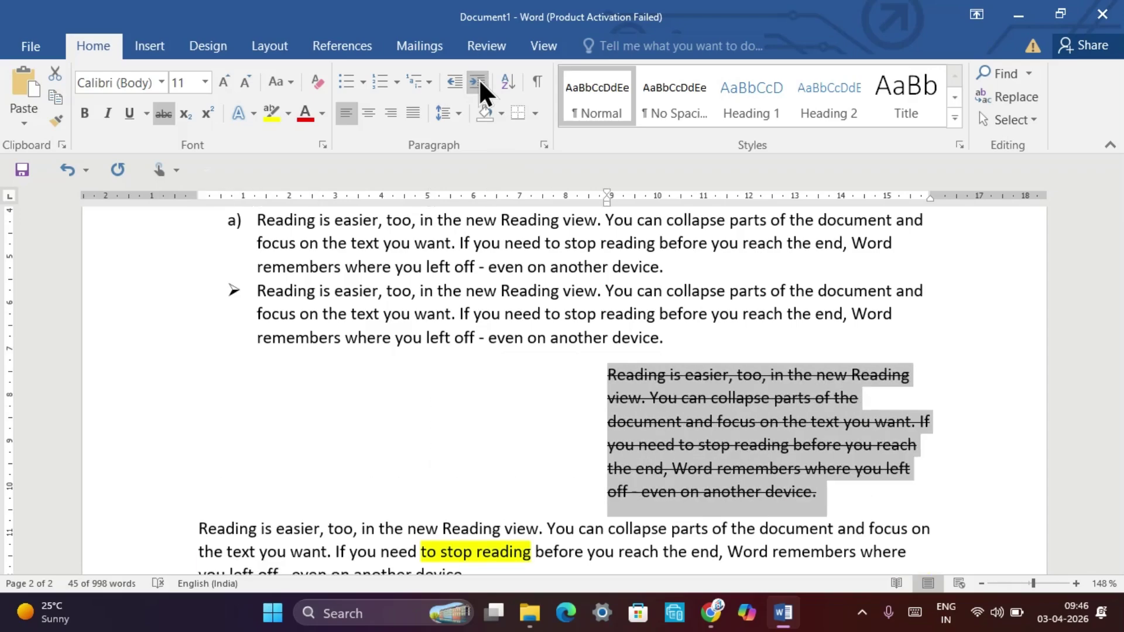
Decrease the strikethrough paragraph's indent until it lines up with the list text above, and set its line spacing to 3.0
left_click(447, 80)
left_click(448, 80)
left_click(447, 79)
left_click(447, 78)
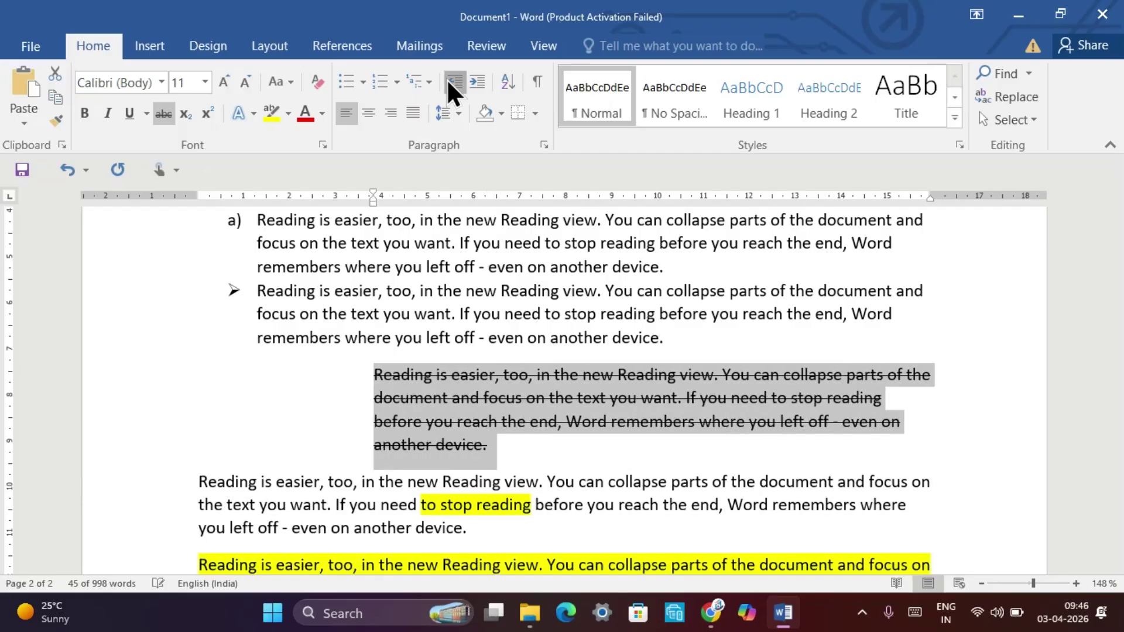
left_click(447, 78)
left_click(447, 79)
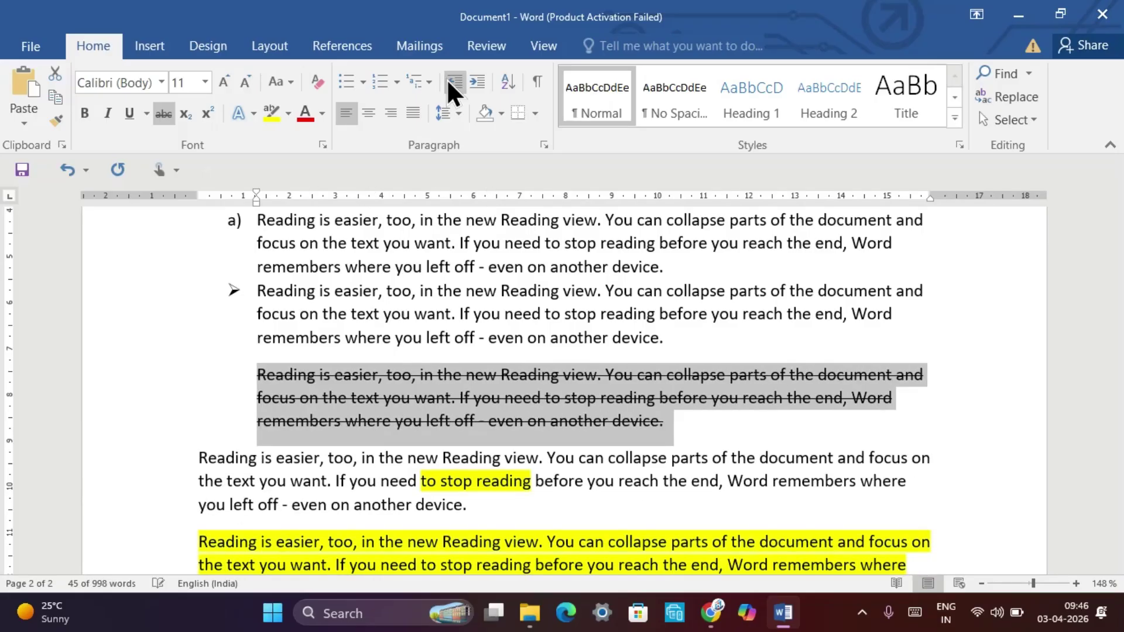
left_click(458, 113)
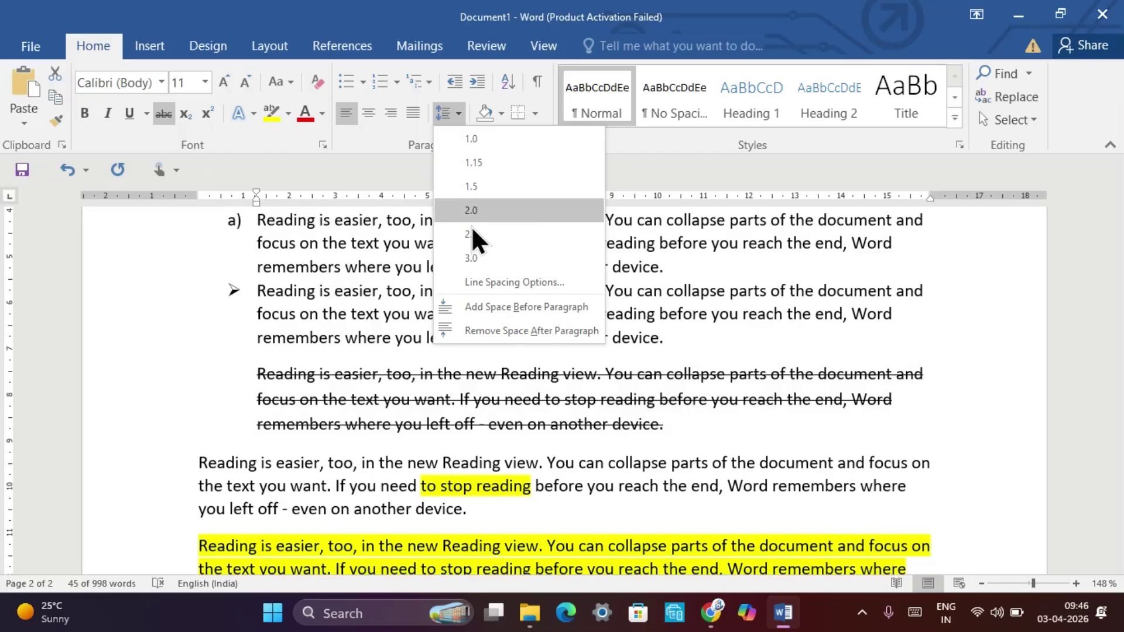
left_click(472, 258)
Apply yellow shading to the two list paragraphs, a) and the arrow-bulleted one, above the strikethrough paragraph
scroll(526, 355, "up", 1)
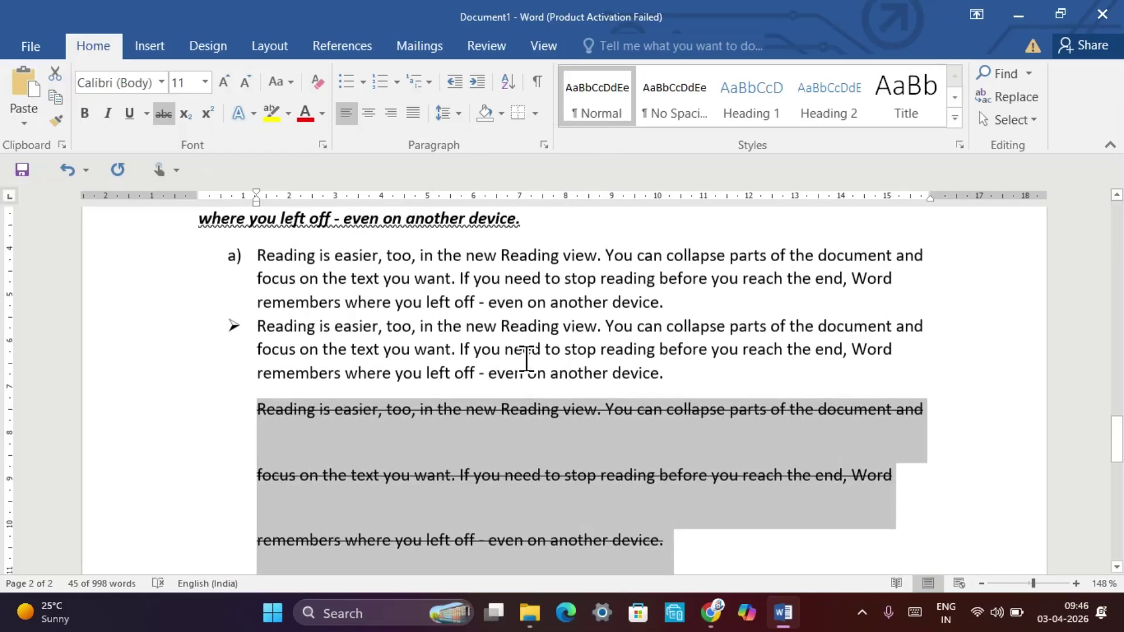
scroll(521, 290, "up", 1)
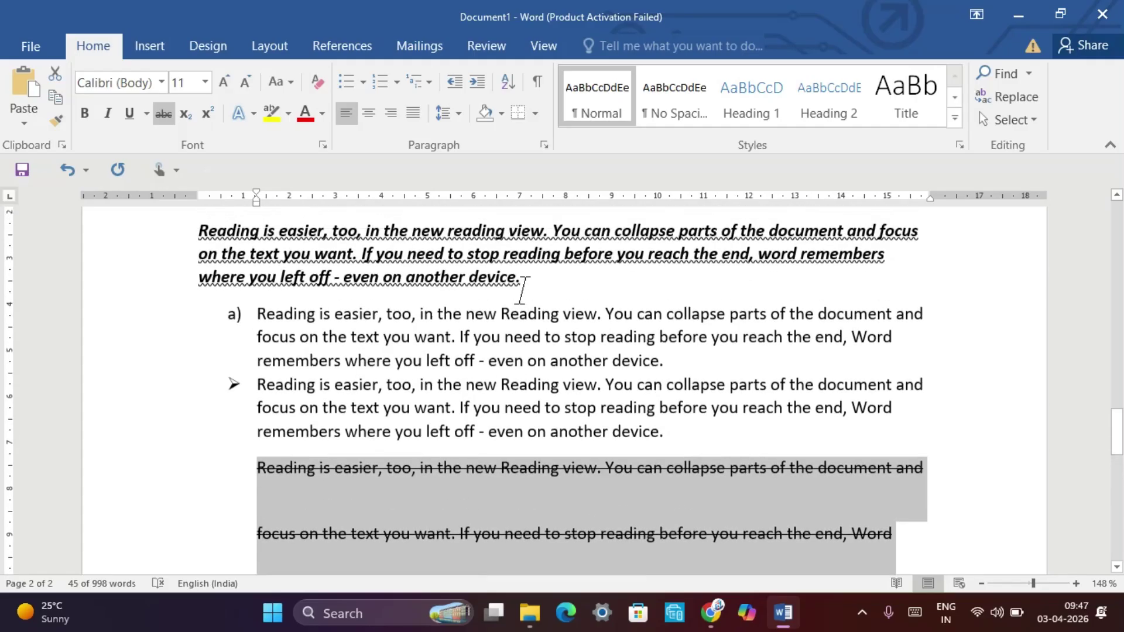
mouse_move(669, 438)
left_mouse_down()
mouse_move(363, 325)
mouse_move(264, 310)
left_mouse_up()
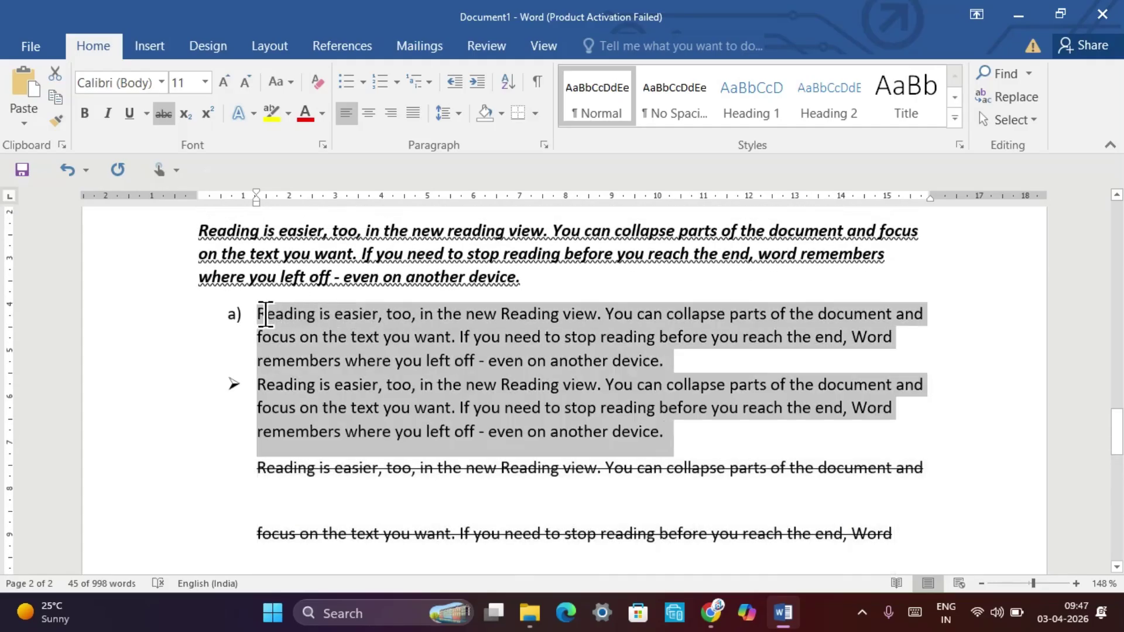
left_click(501, 116)
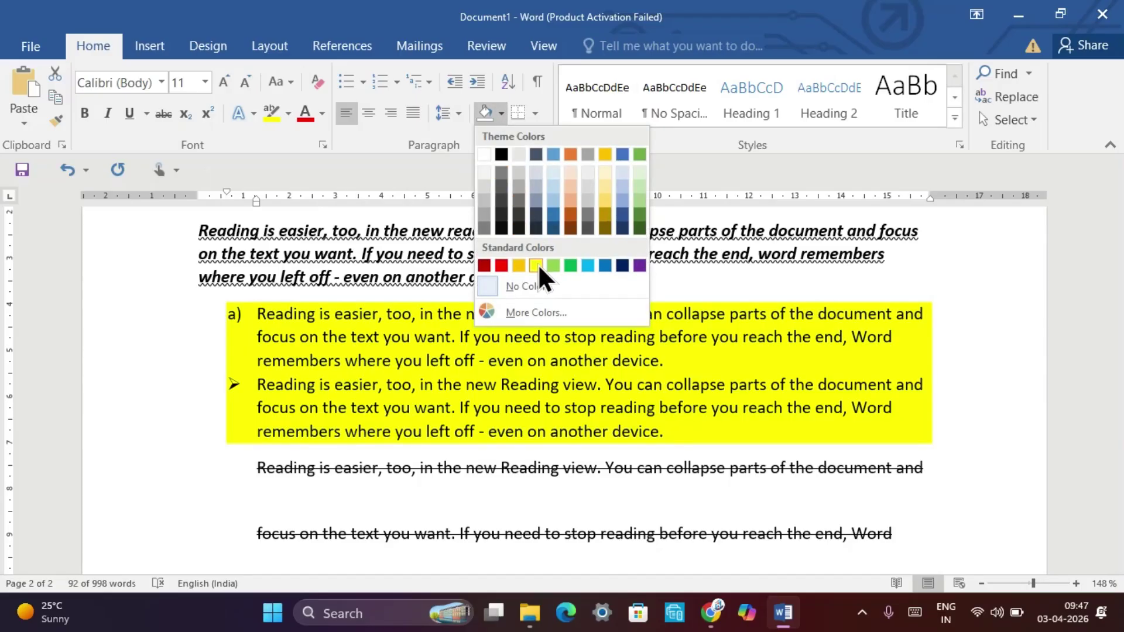
left_click(537, 264)
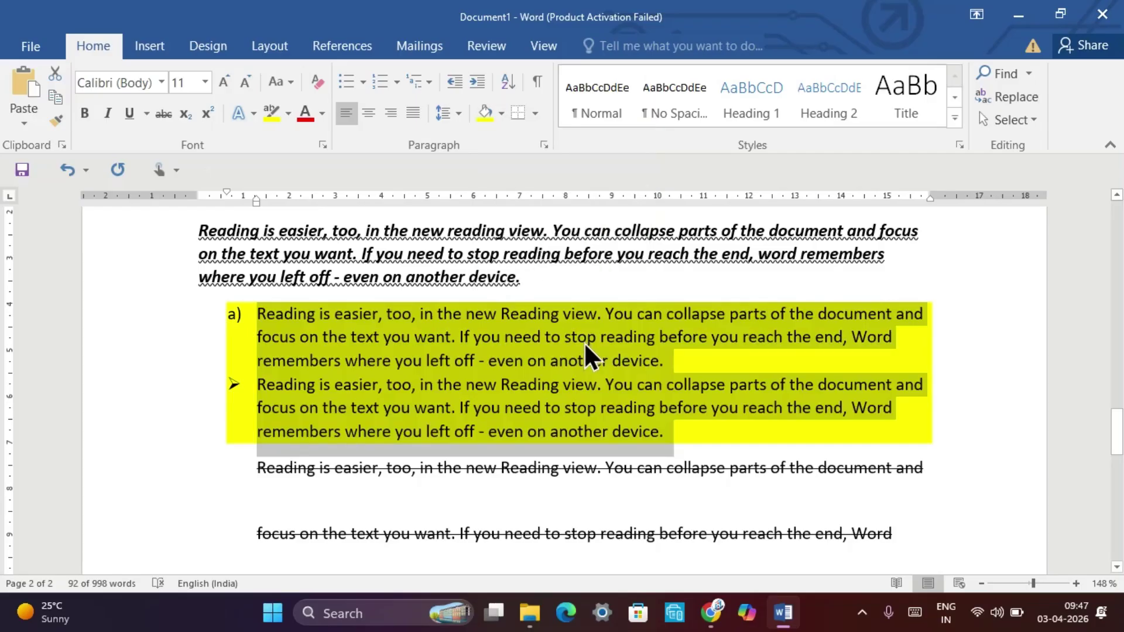
Apply the Bottom Border option to the text of the page 1 paragraph "Video provides a powerful way", leaving out its final period
scroll(584, 342, "up", 4)
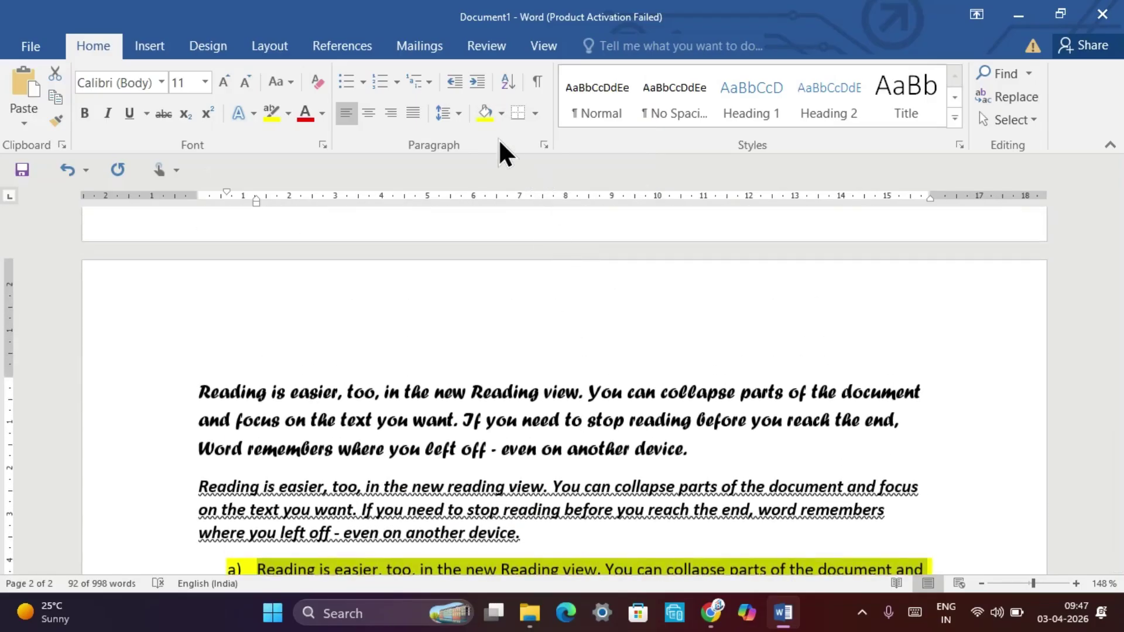
scroll(592, 477, "down", 15)
scroll(592, 483, "up", 20)
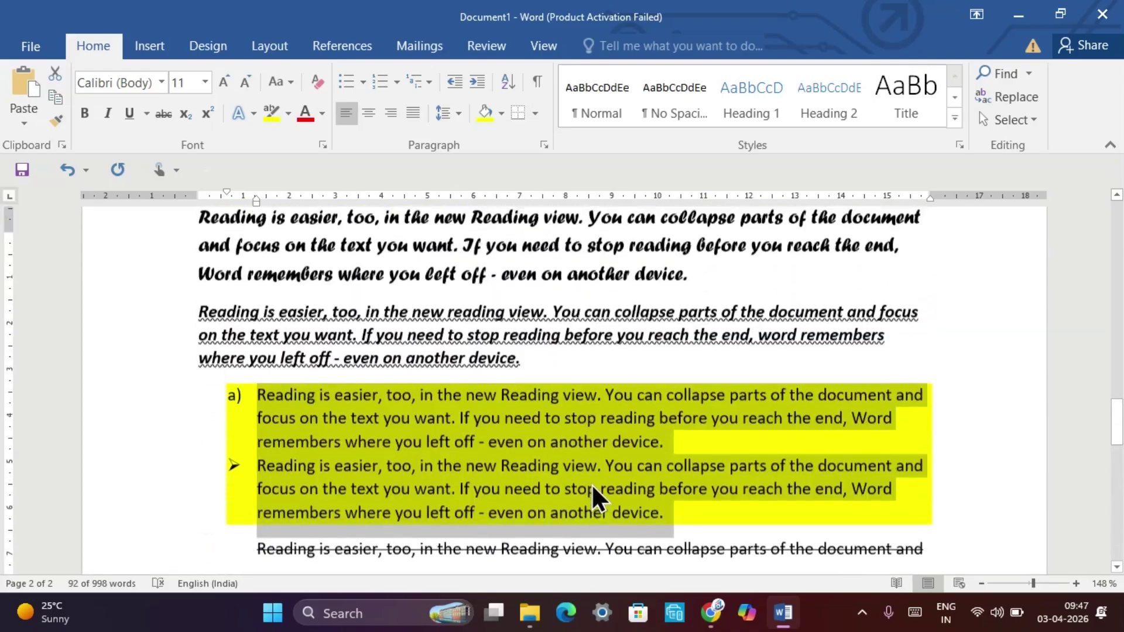
scroll(591, 484, "up", 1)
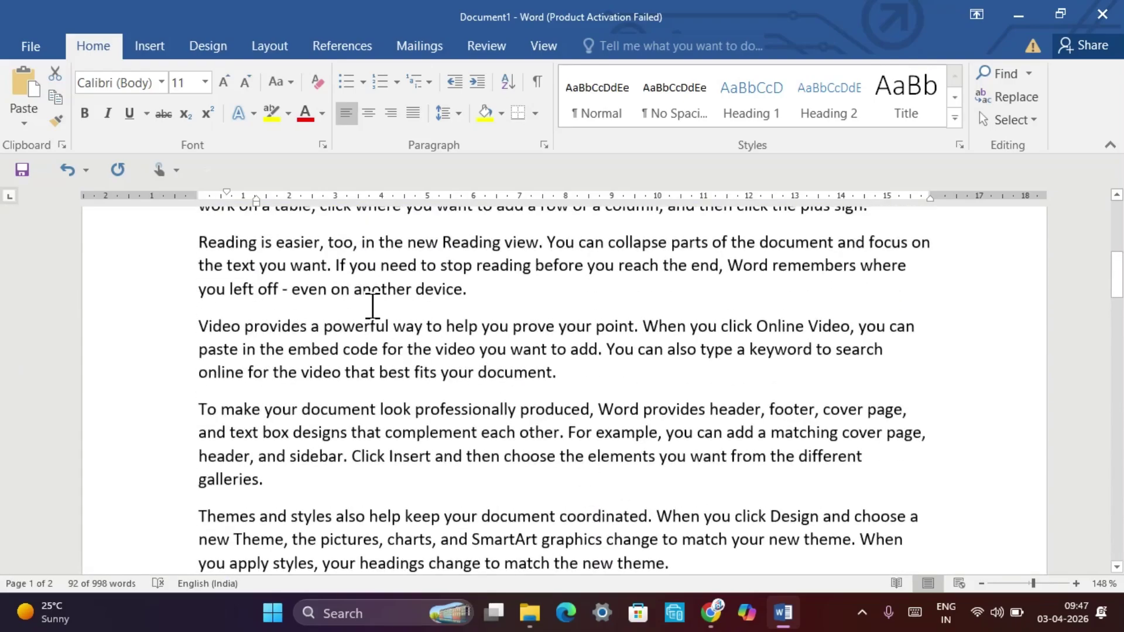
left_click_drag(201, 324, 551, 373)
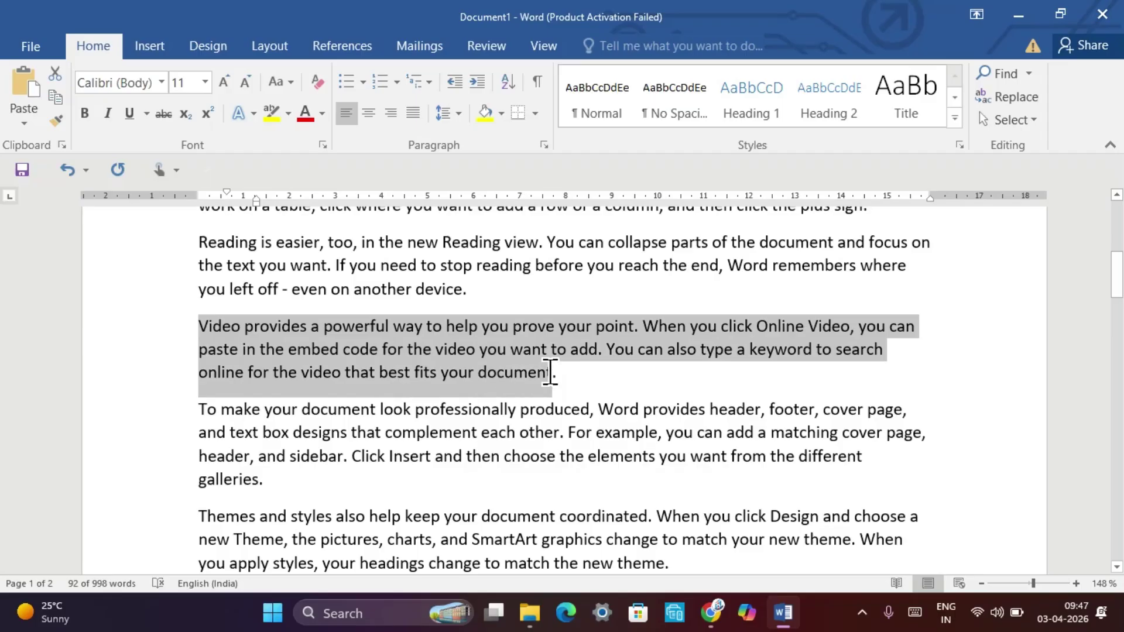
left_click(537, 115)
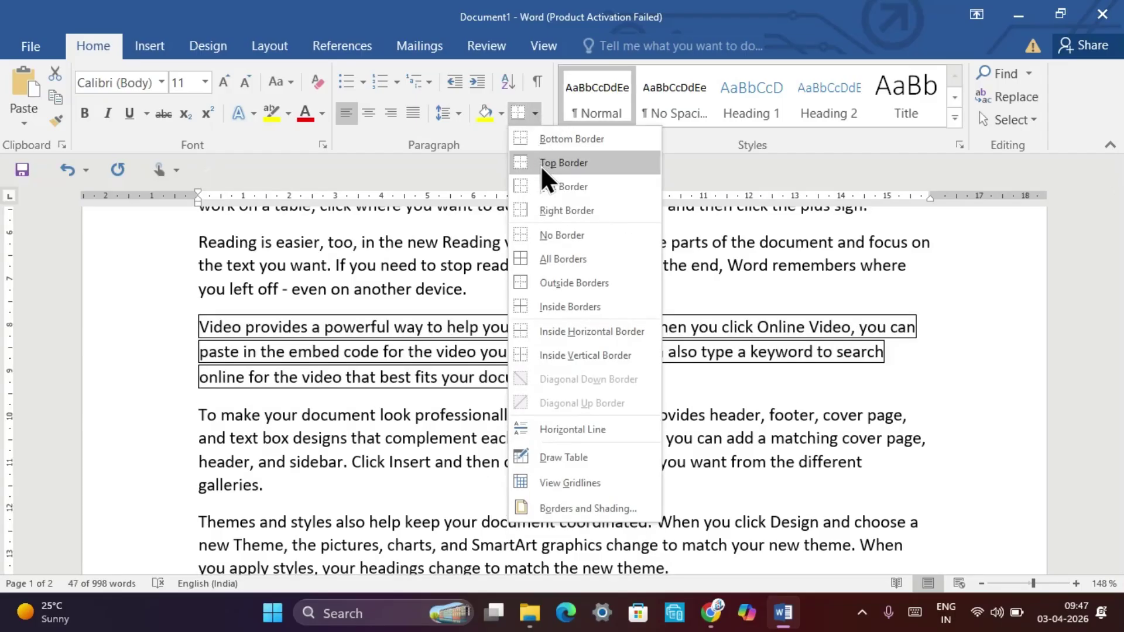
left_click(553, 139)
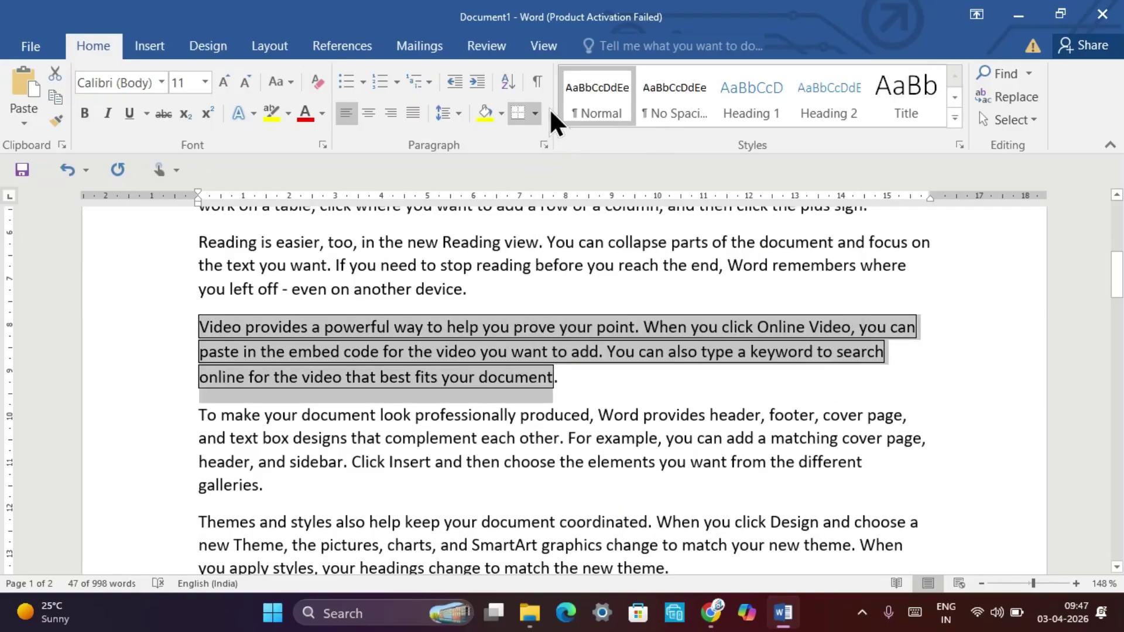
Turn off Outside Borders on the "Video provides" text, reapply a border with the Right Border option and deselect the text
left_click(534, 112)
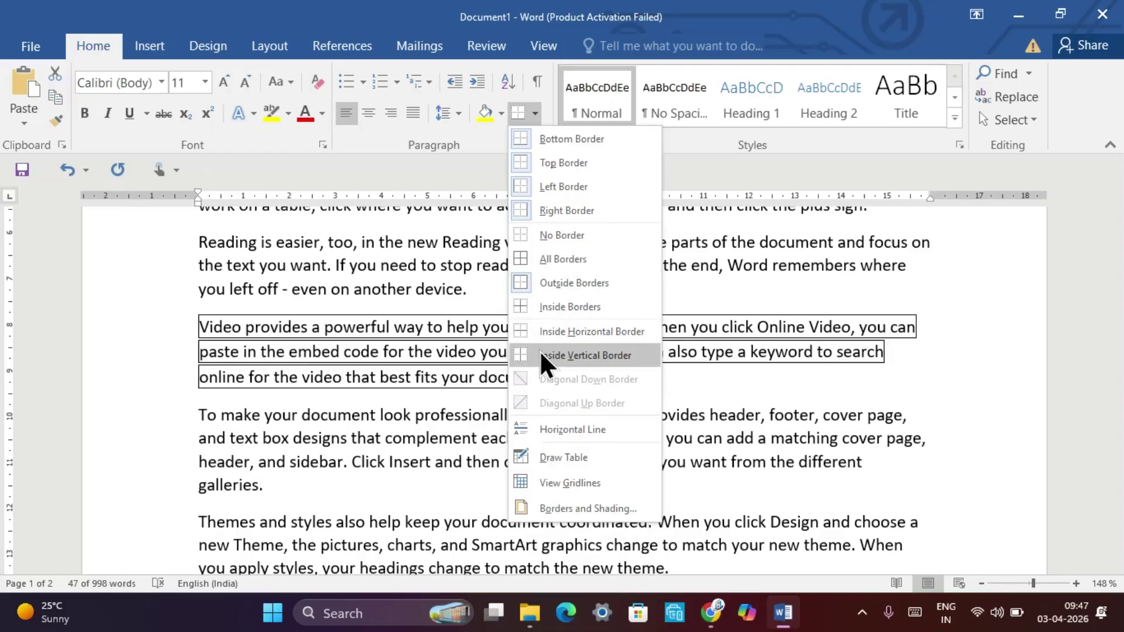
left_click(571, 283)
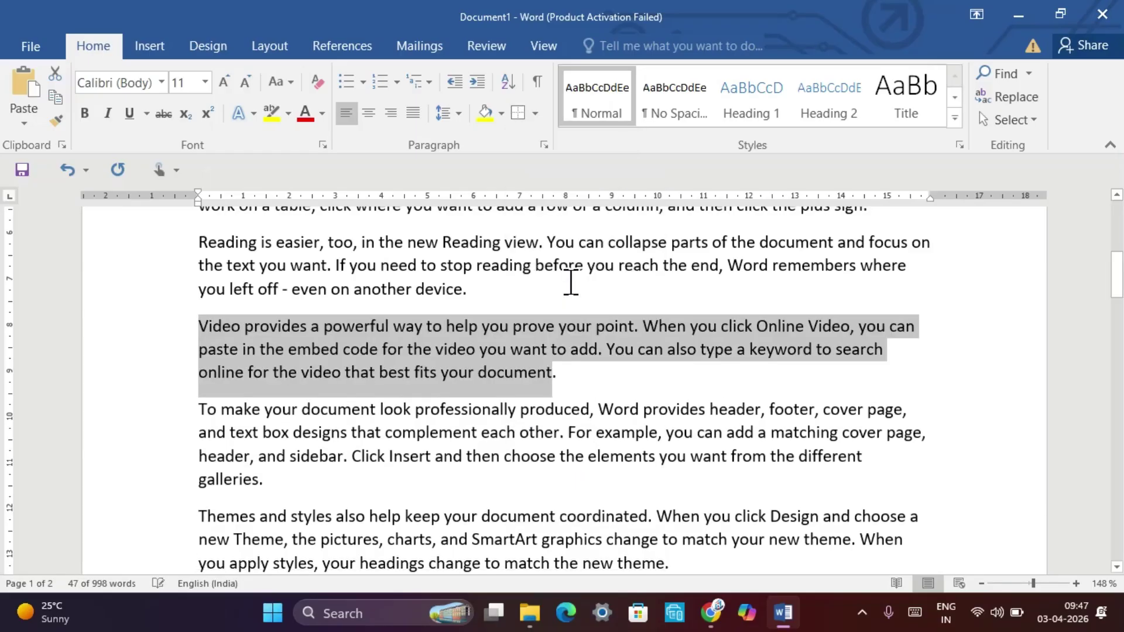
left_click(536, 116)
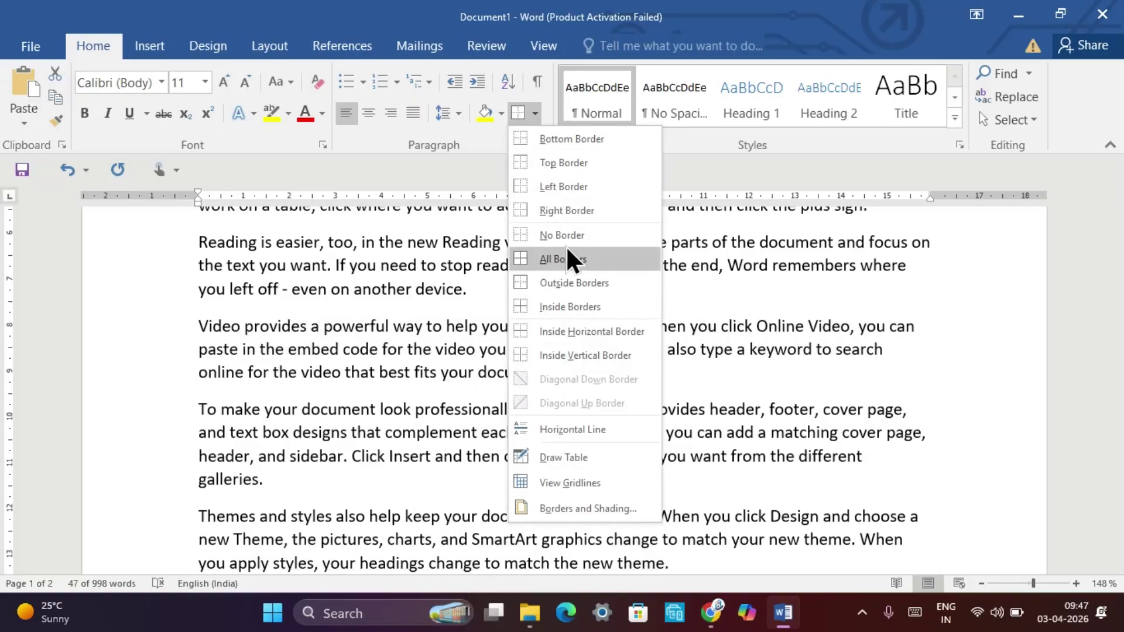
left_click(564, 211)
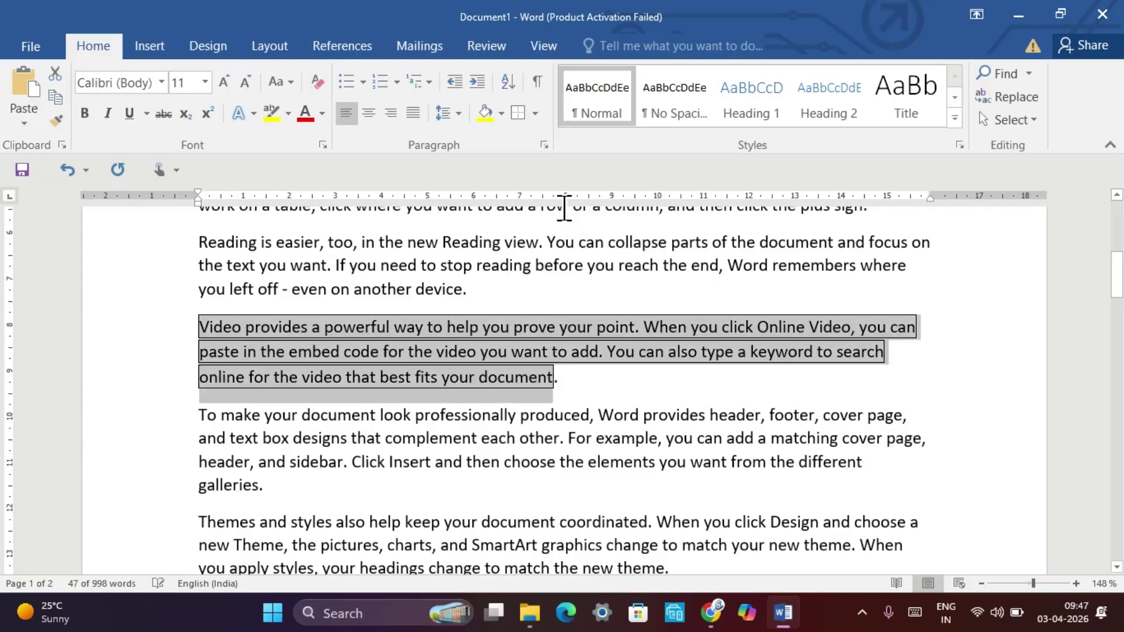
left_click(657, 381)
scroll(657, 383, "up", 3)
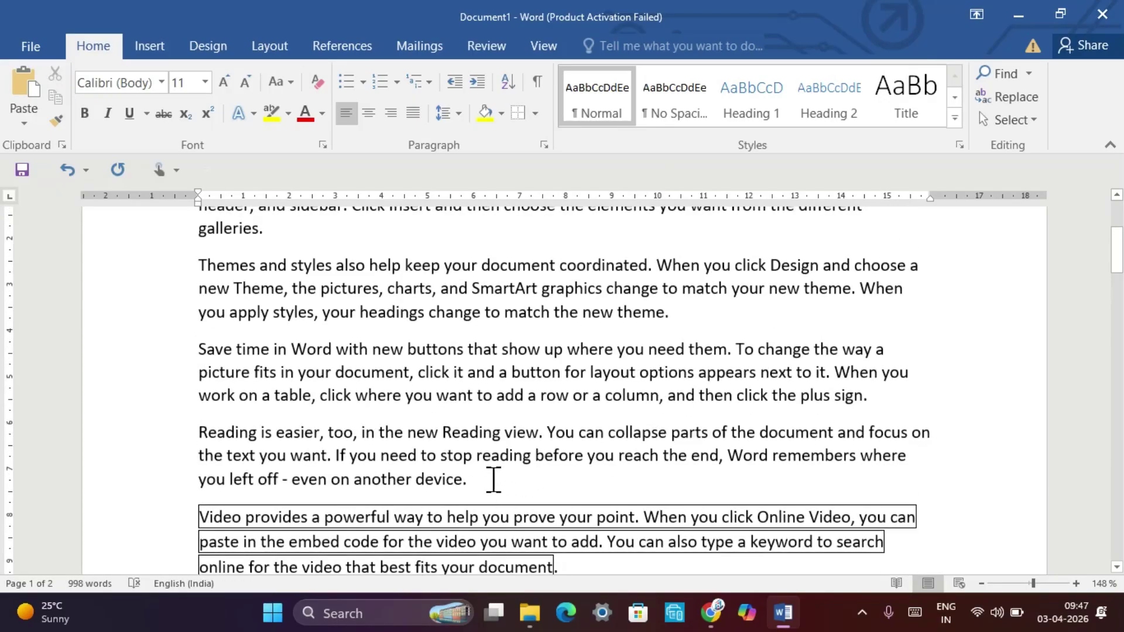
left_click_drag(489, 479, 191, 427)
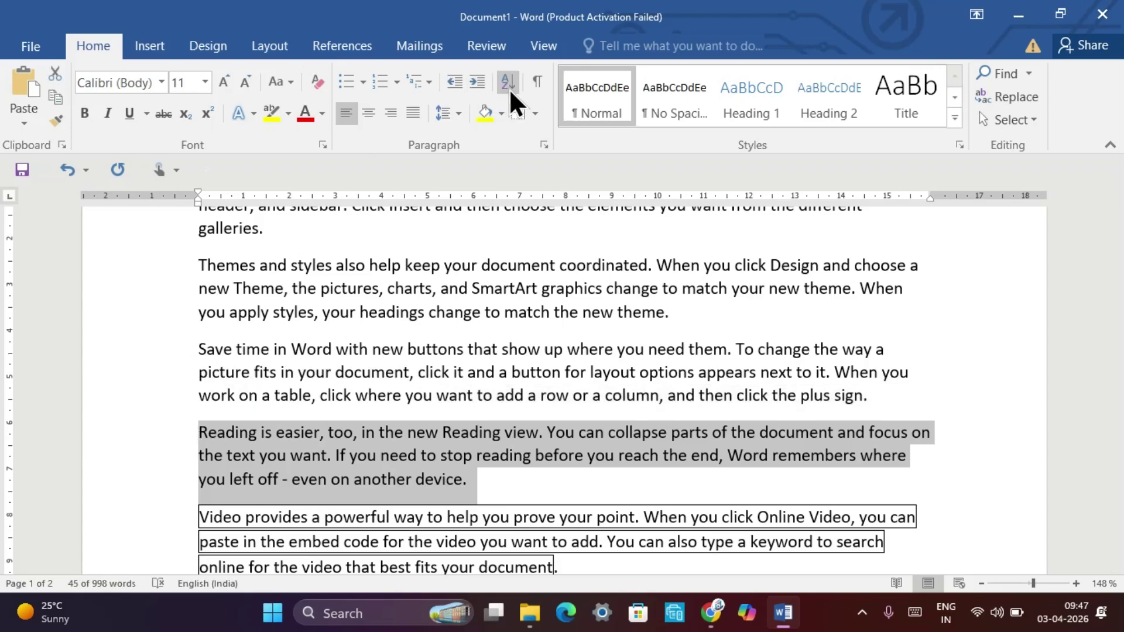
left_click(465, 432)
Enter the letters A, G, T, R, K and E on separate lines below the shortcut list at the document's end
scroll(463, 427, "down", 15)
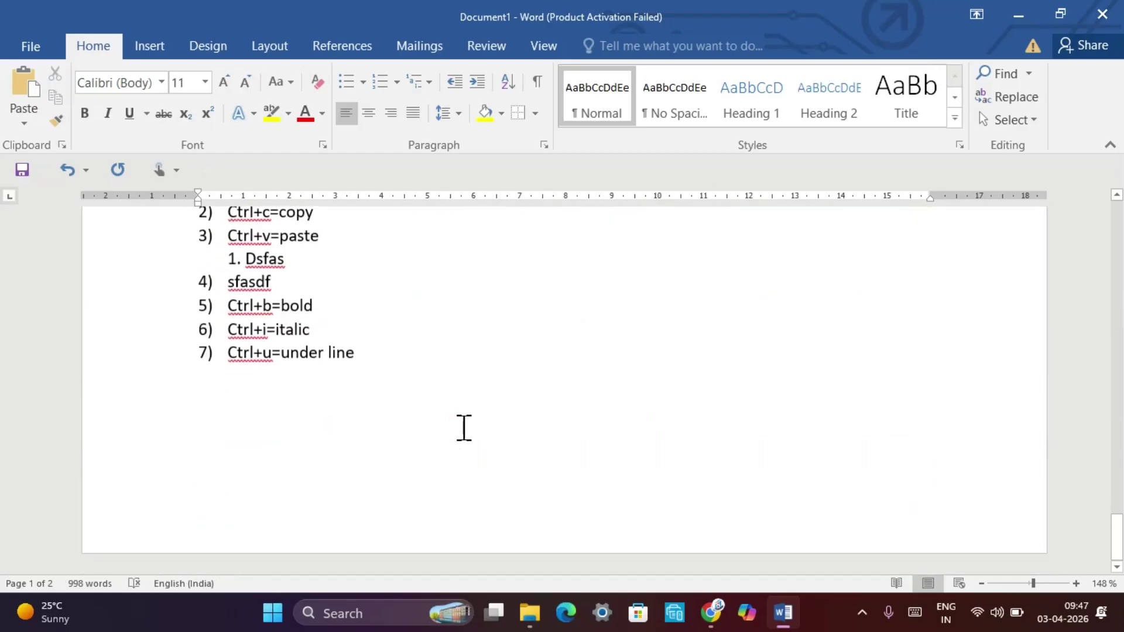
left_click(385, 421)
type("A")
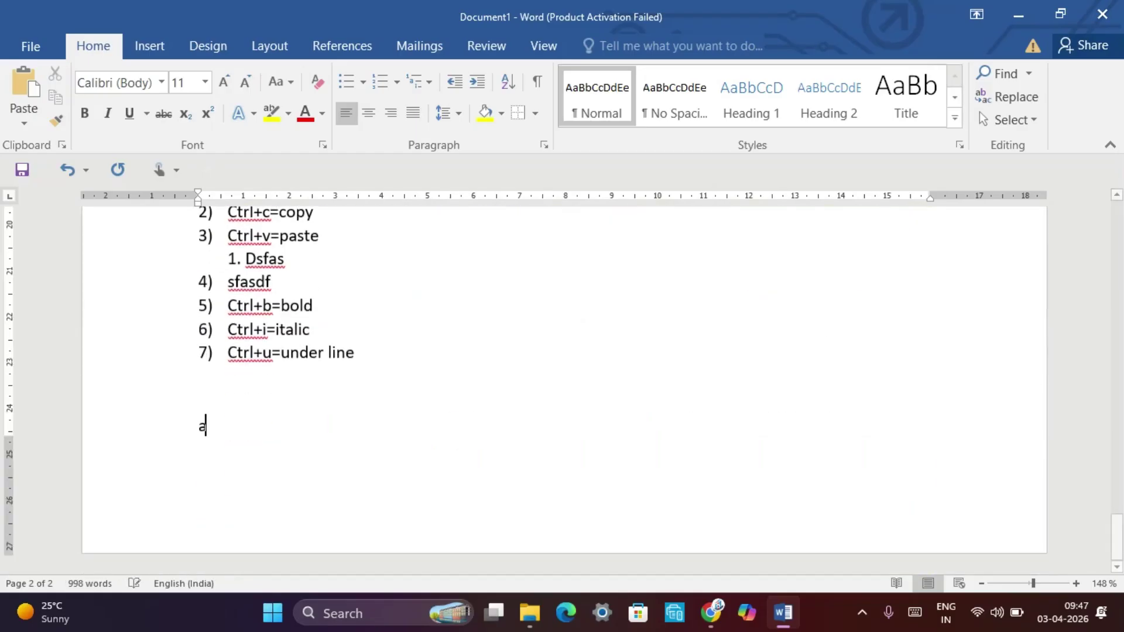
key("ctrl+Return")
type("G")
key("Return")
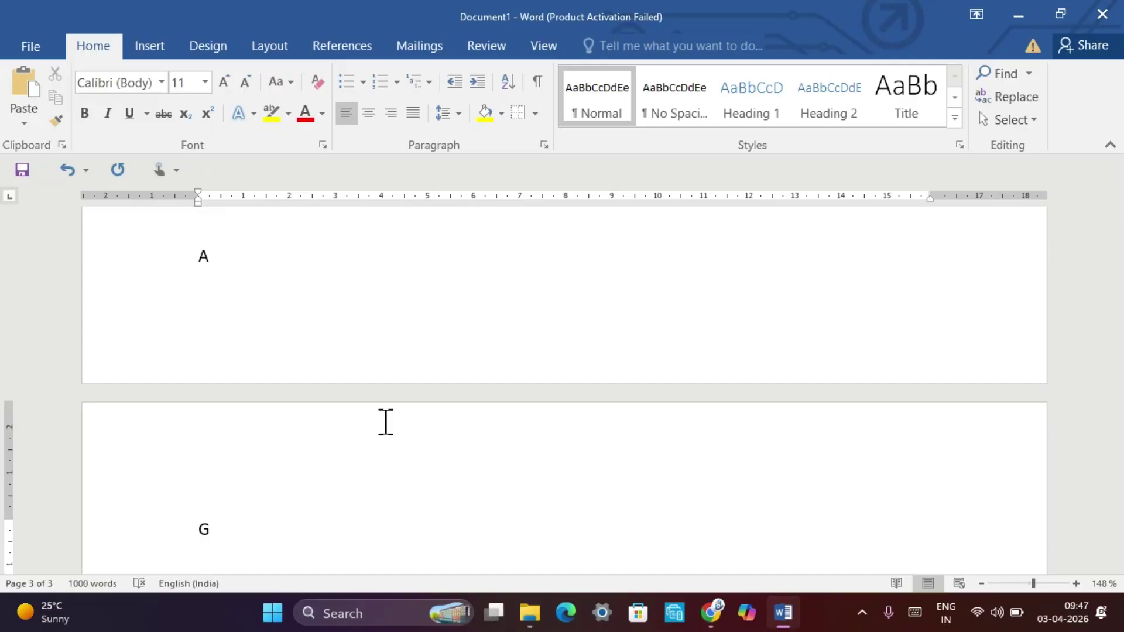
type("T")
key("Return")
type("r")
key("Return")
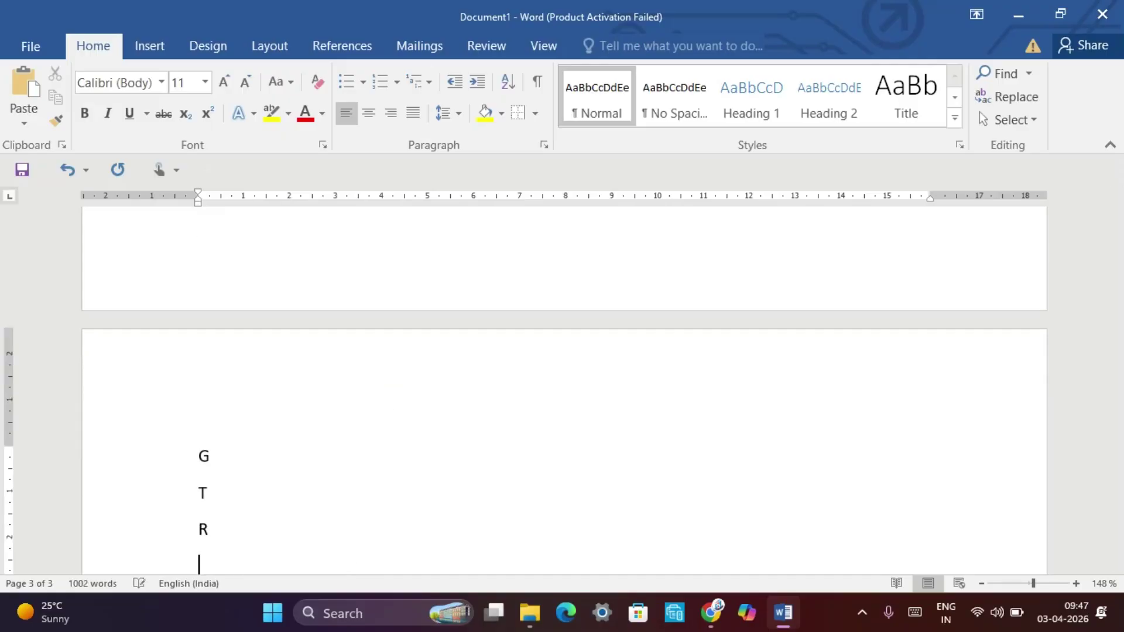
type("k")
key("Return")
type("e")
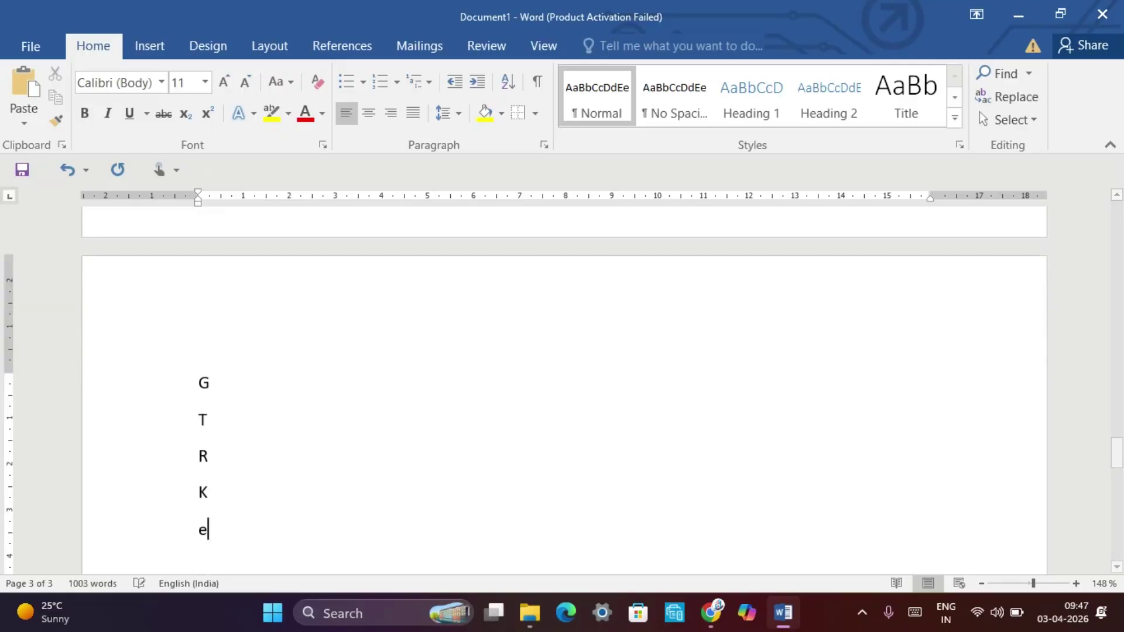
key("Return")
key("BackSpace")
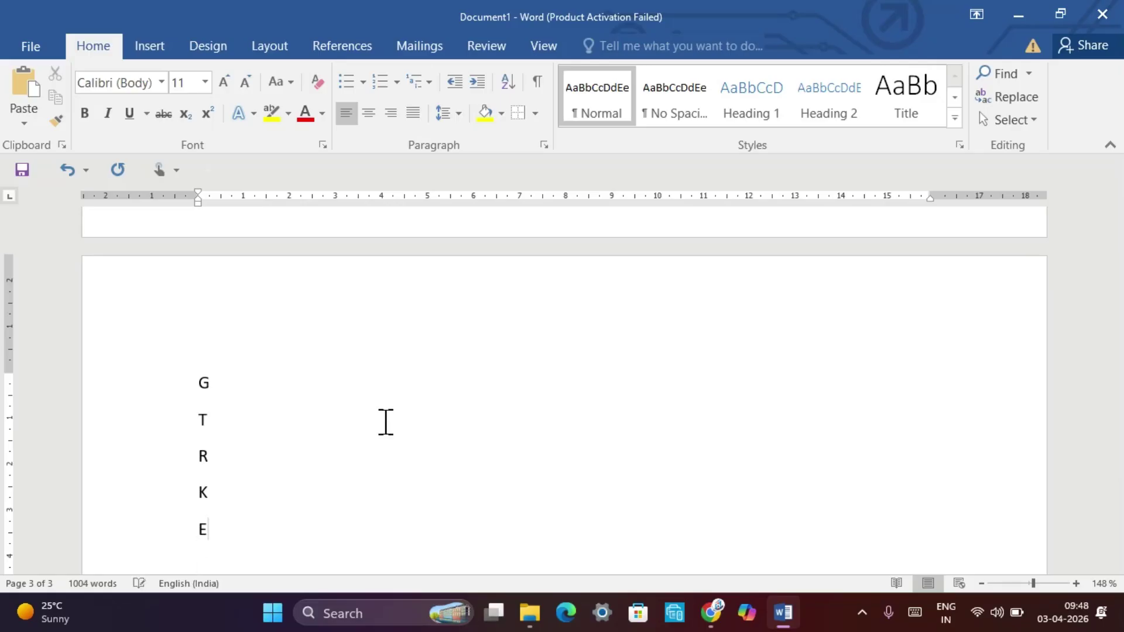
Insert an empty line before the letter A to move it onto the next page with the other letters
scroll(386, 422, "up", 3)
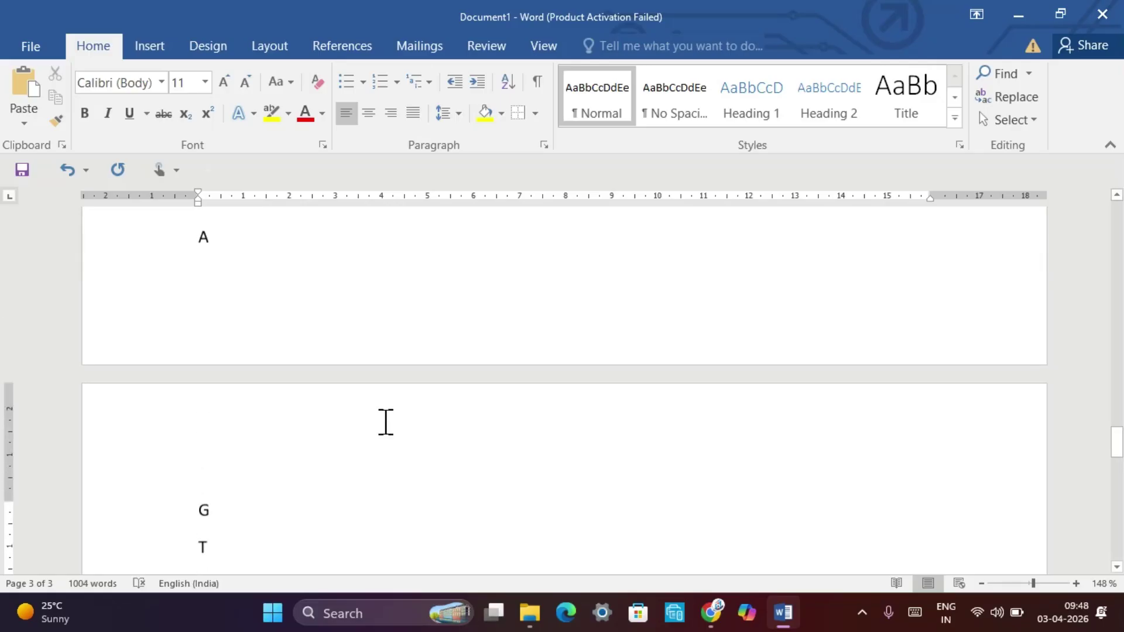
left_click(198, 243)
key("Return")
scroll(198, 242, "down", 5)
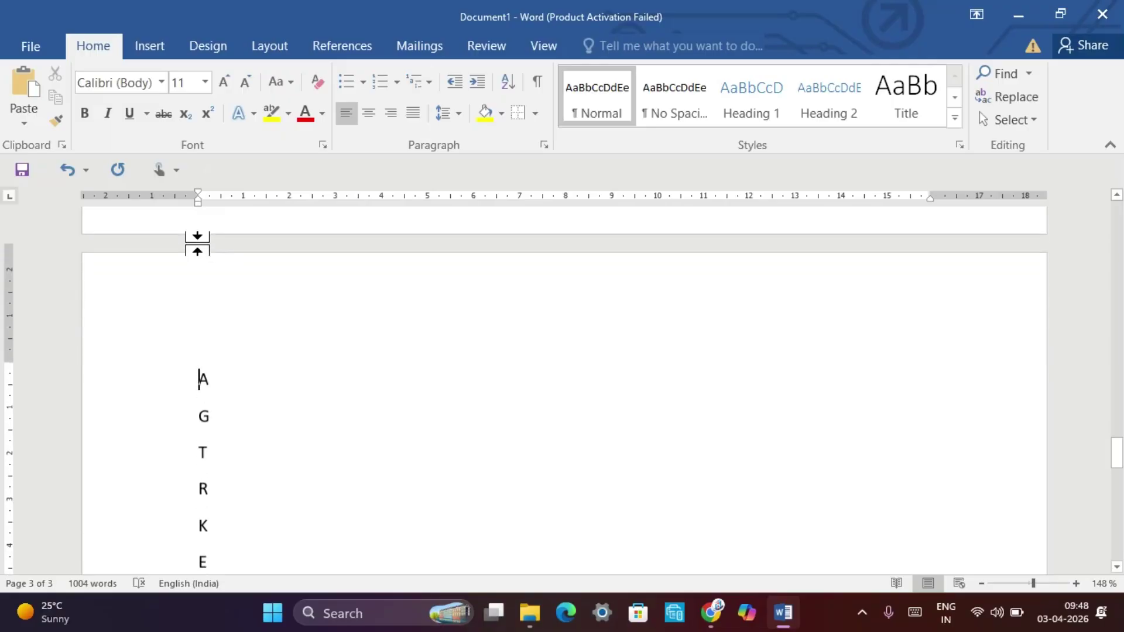
Add a new line containing the letter b between G and T
scroll(198, 237, "up", 3)
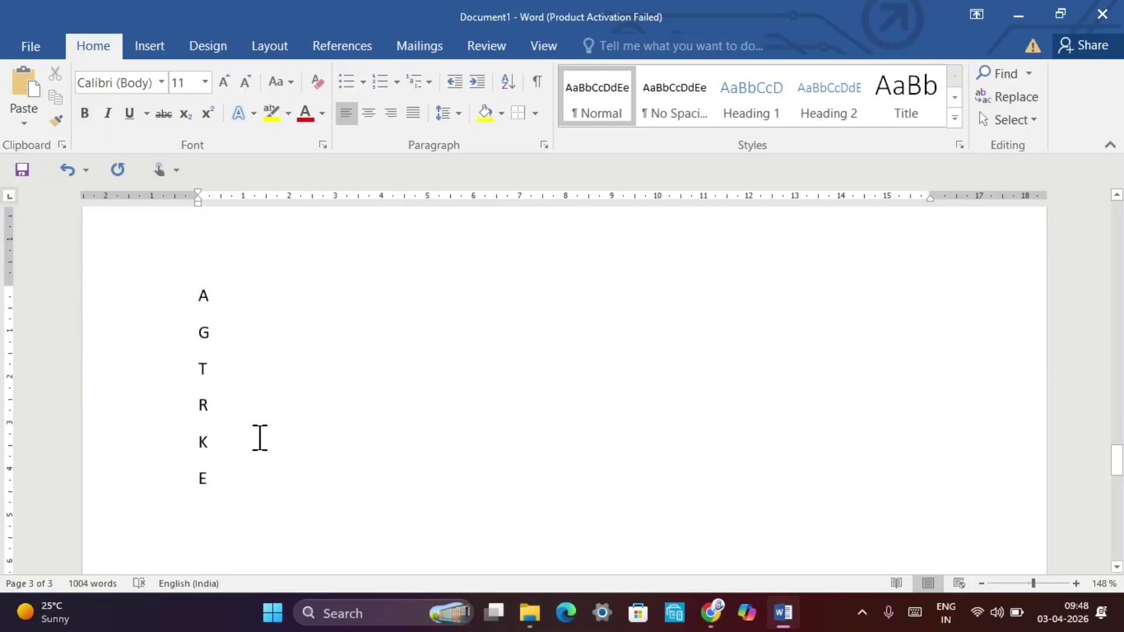
left_click(244, 354)
key("Return")
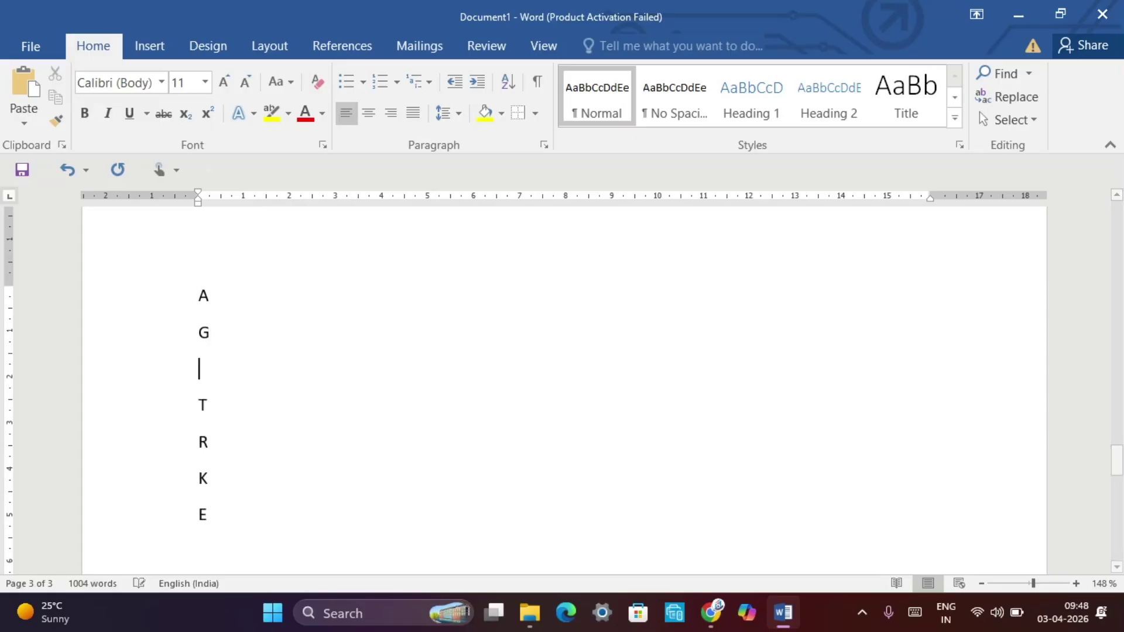
type("b")
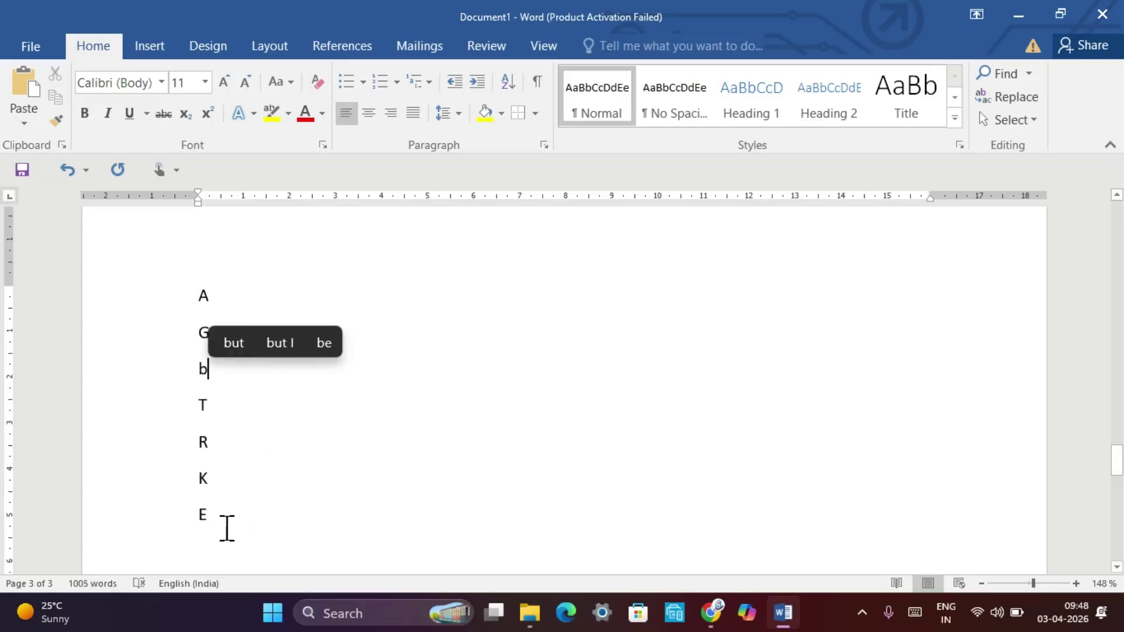
Sort the seven letter lines by paragraph text in ascending order without a header row, and show the paragraph marks
left_click_drag(212, 503, 181, 309)
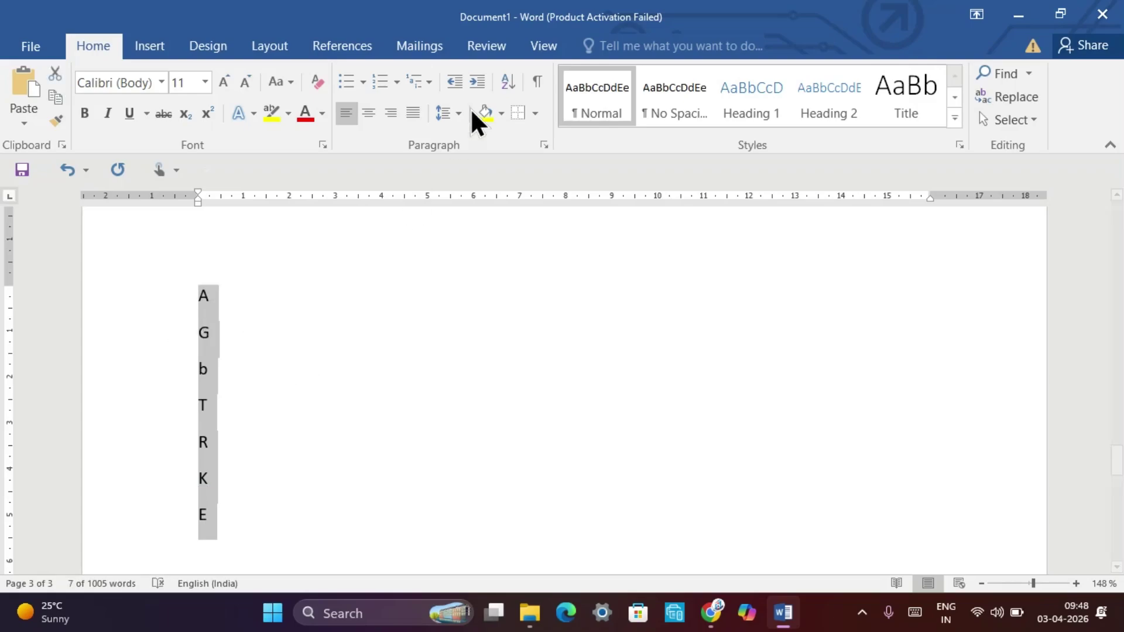
left_click(504, 81)
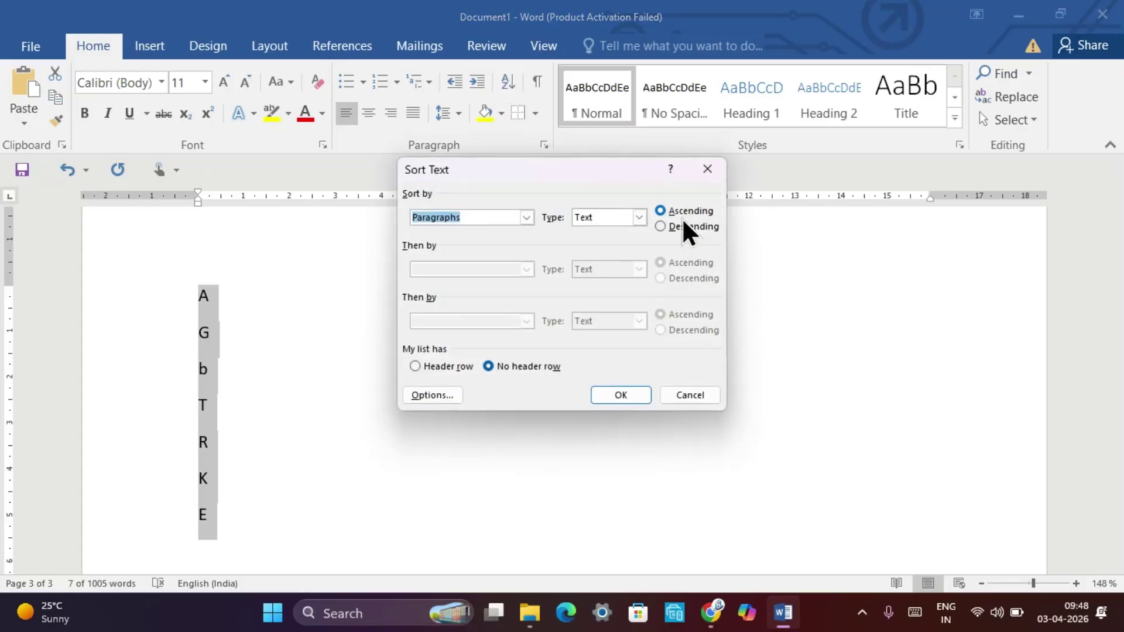
left_click(606, 398)
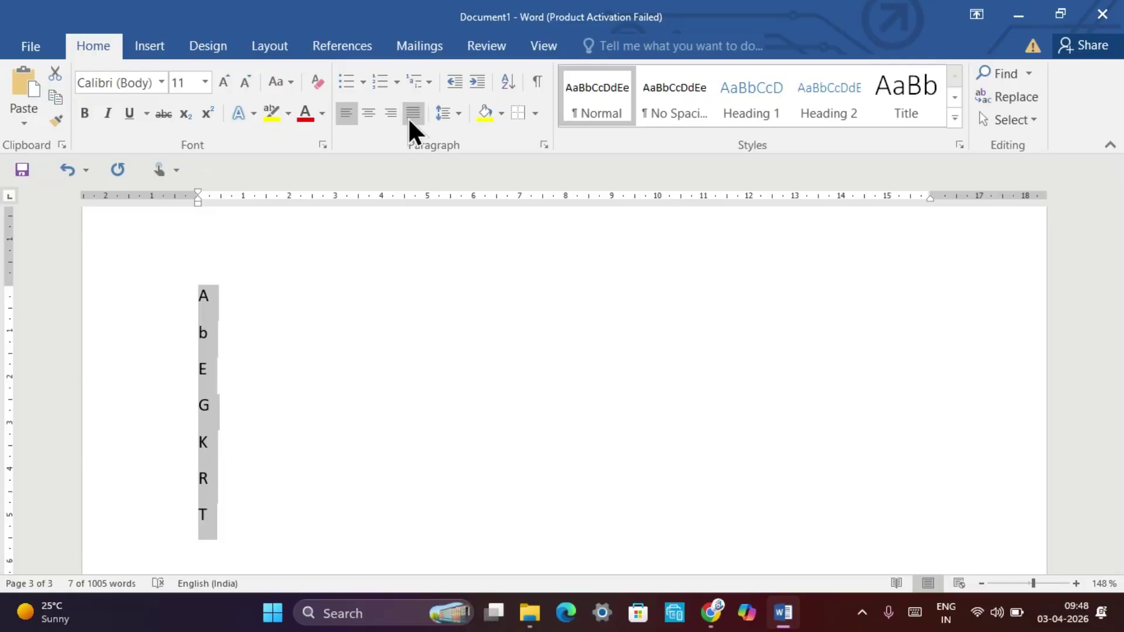
left_click(538, 81)
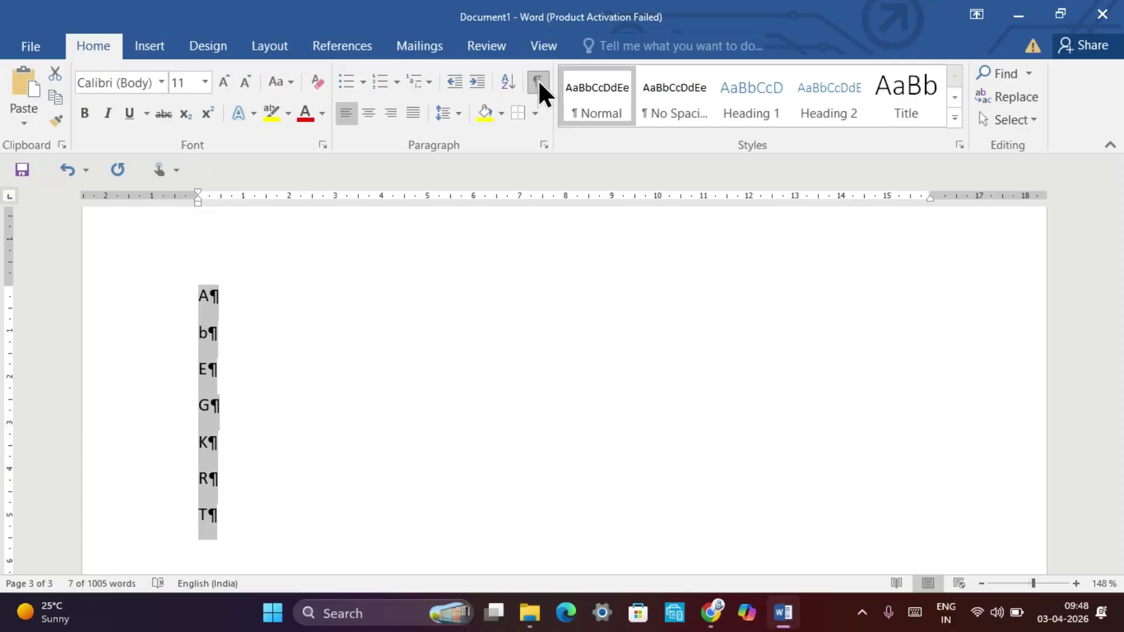
Hide the paragraph marks in the document
left_click(539, 80)
left_click(539, 80)
left_click(539, 80)
Apply the Book Title style to the second paragraph on the first page, starting "Themes and styles"
scroll(392, 345, "up", 5)
scroll(393, 345, "up", 3)
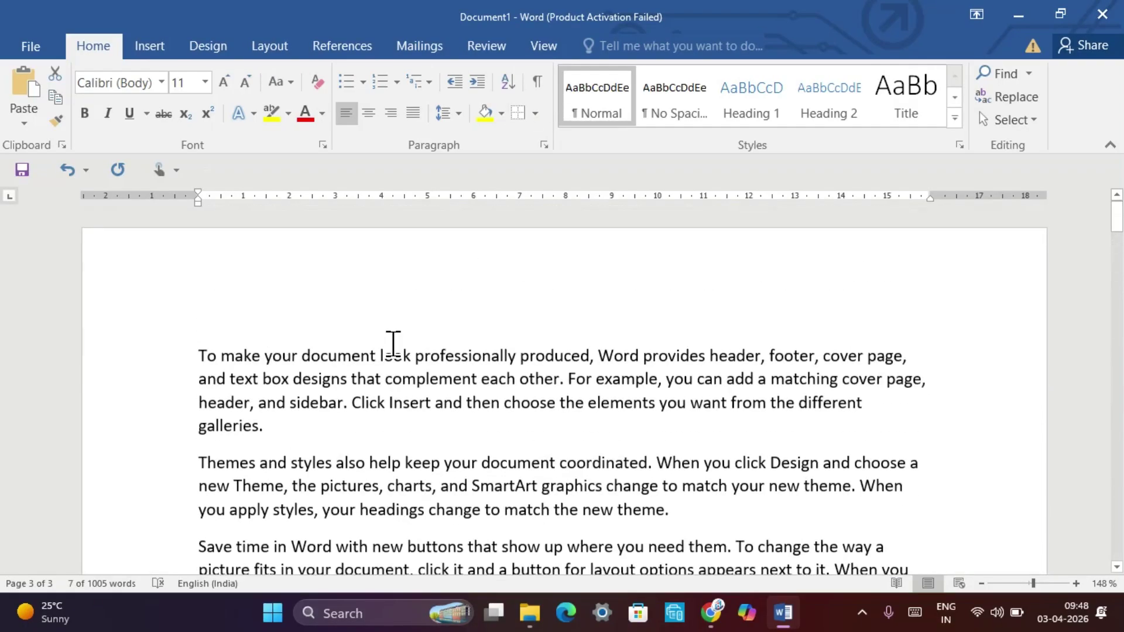
scroll(393, 344, "down", 1)
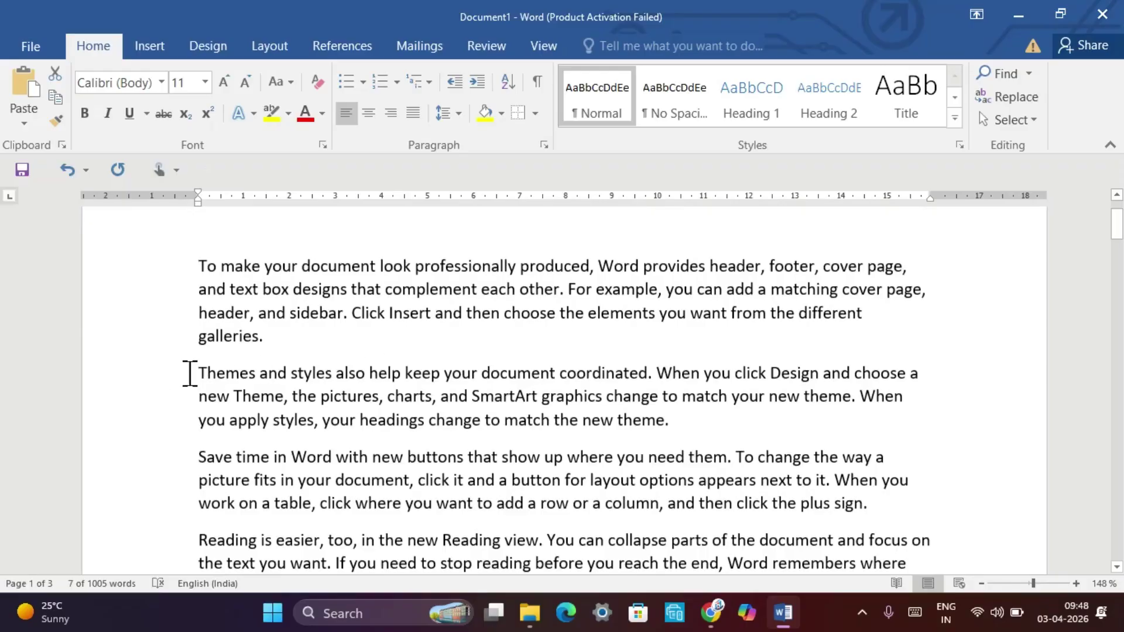
left_click_drag(197, 372, 678, 414)
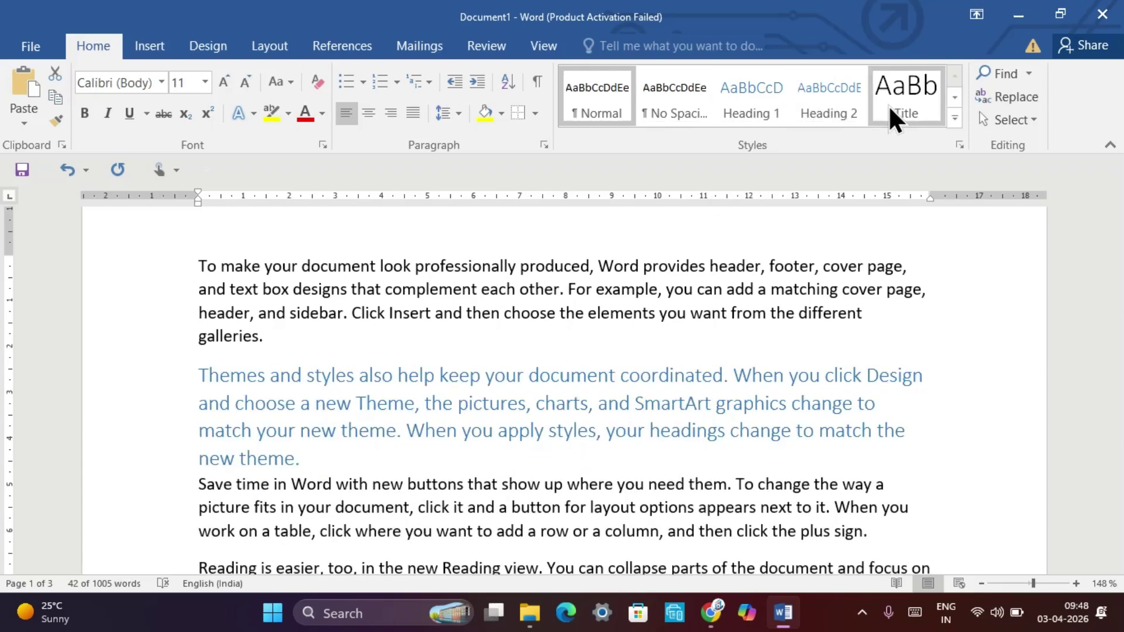
left_click(955, 119)
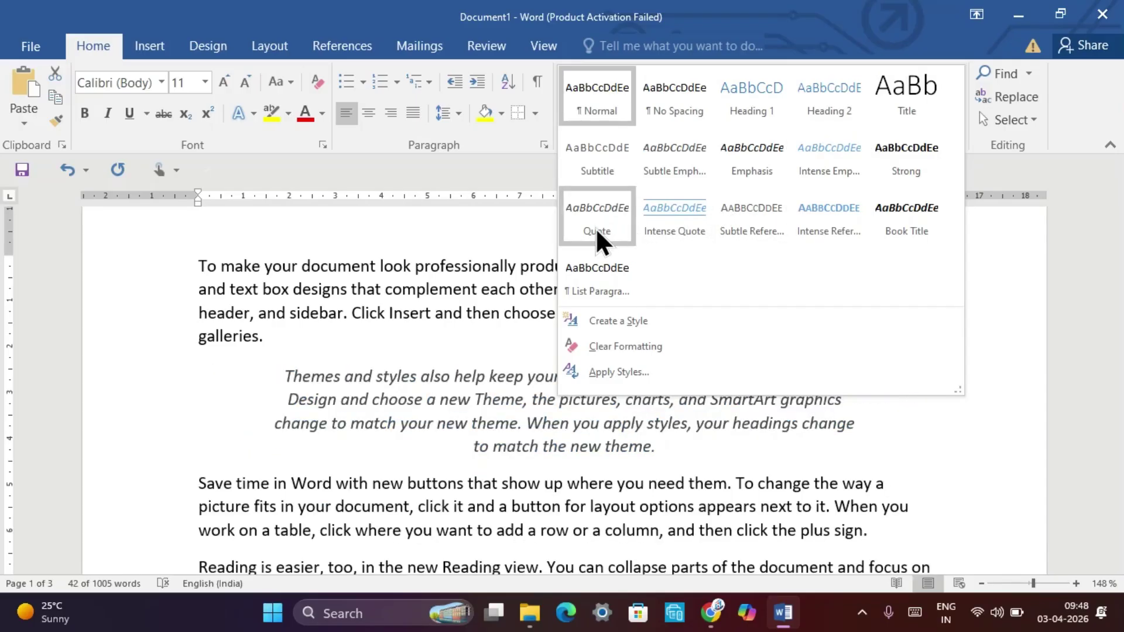
left_click(890, 220)
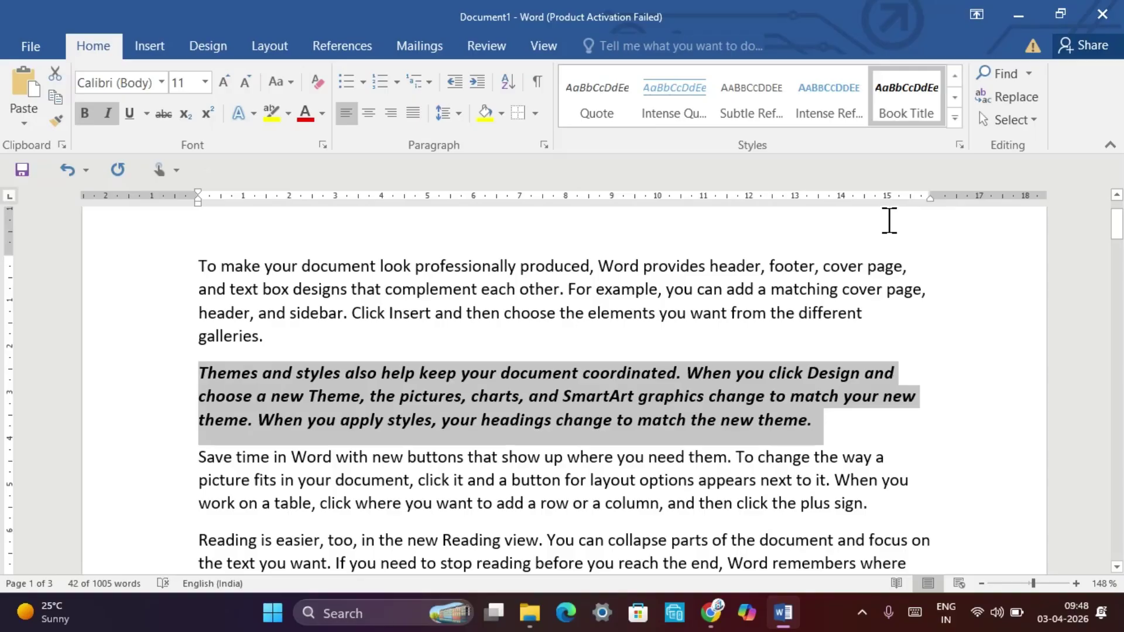
Search the document for the word "and", clearing the paragraph text from the search first
left_click(995, 76)
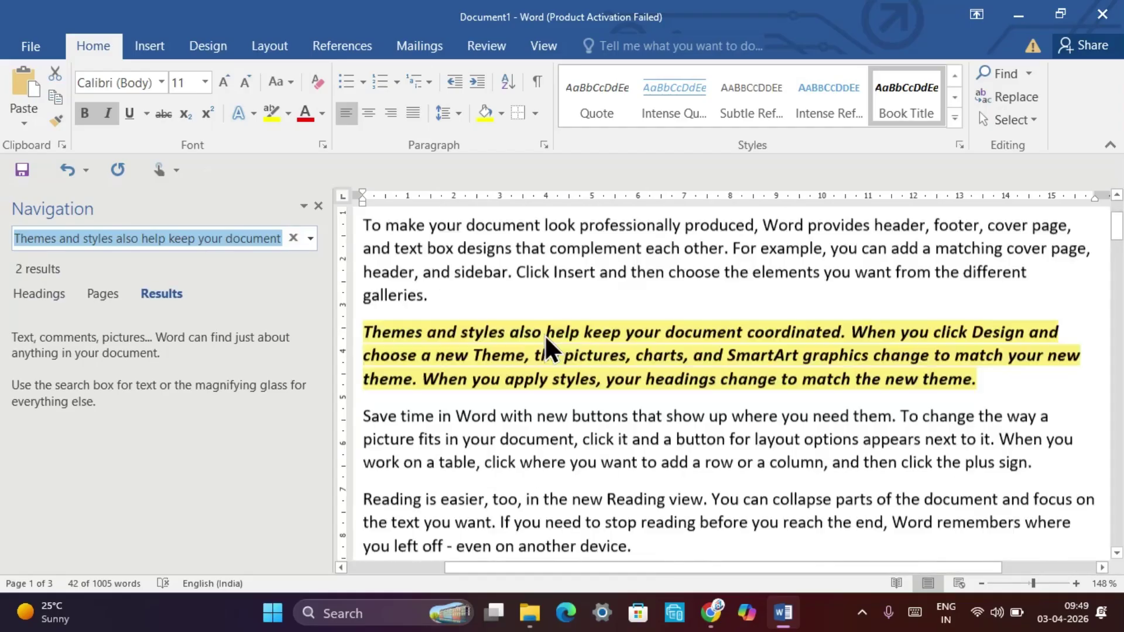
left_click(289, 250)
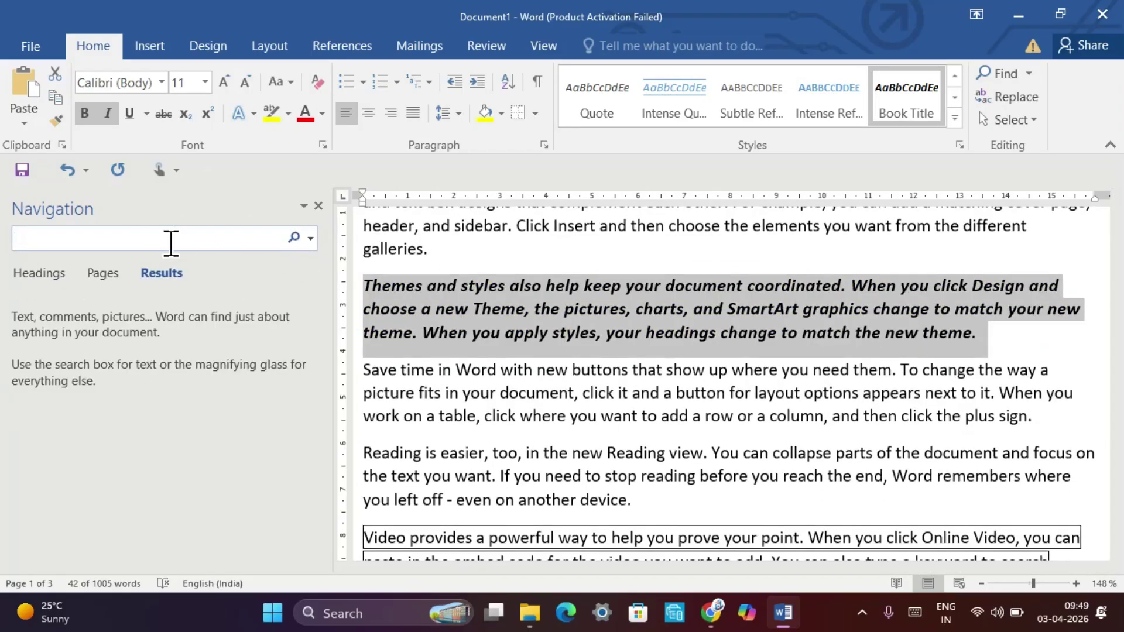
type("and")
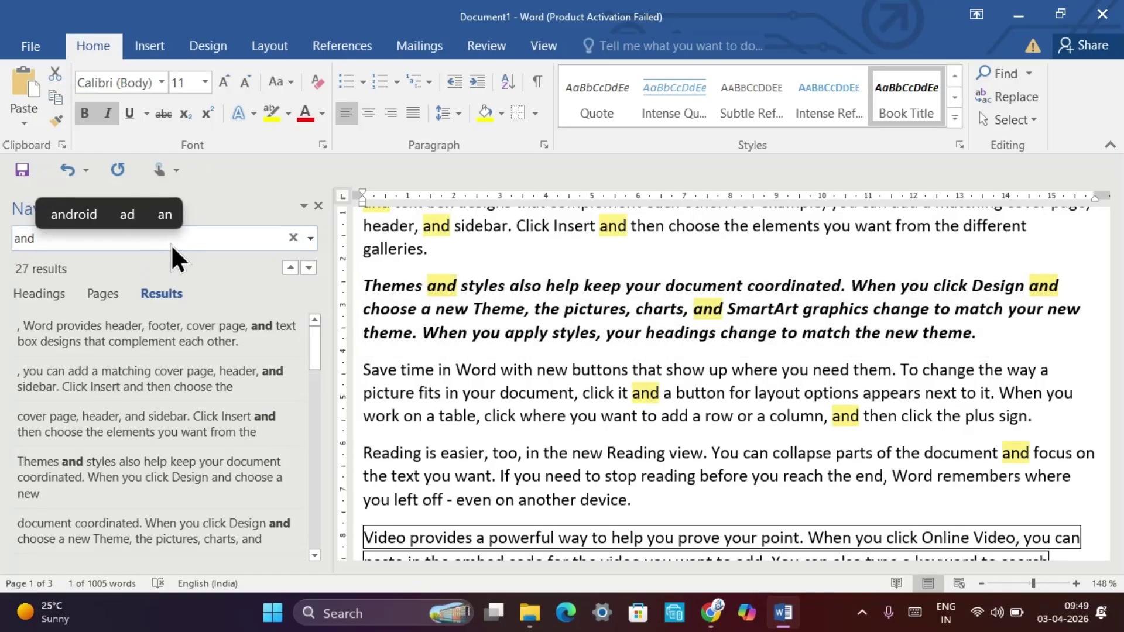
Replace every "and" in the selection and the rest of the document with a person's first name
left_click(1021, 96)
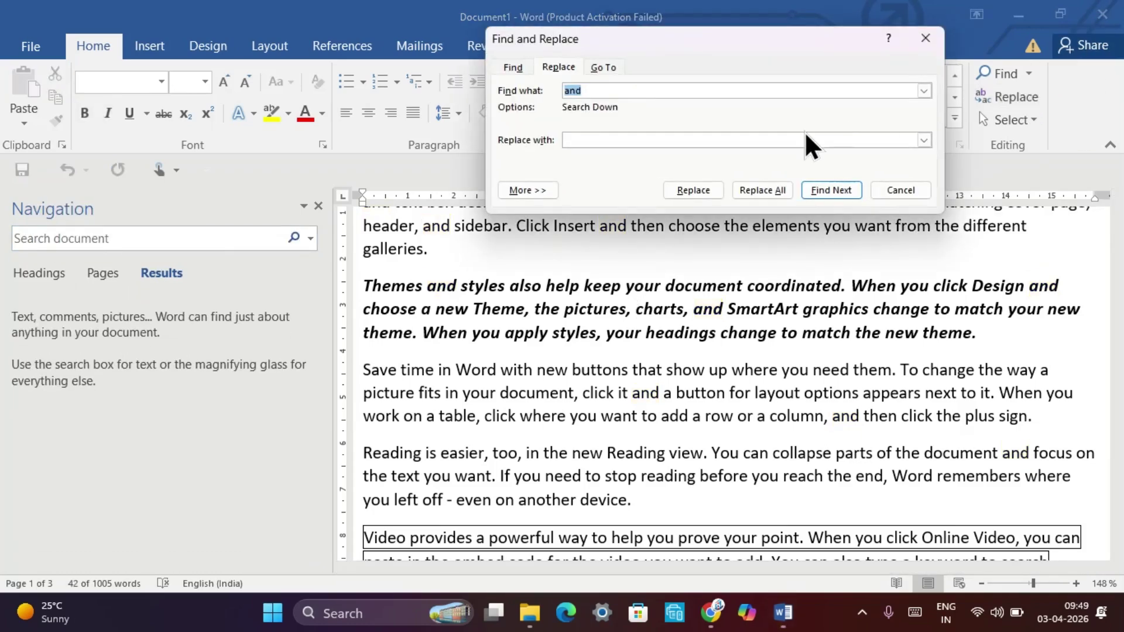
left_click(597, 141)
left_click(587, 140)
type("Yash")
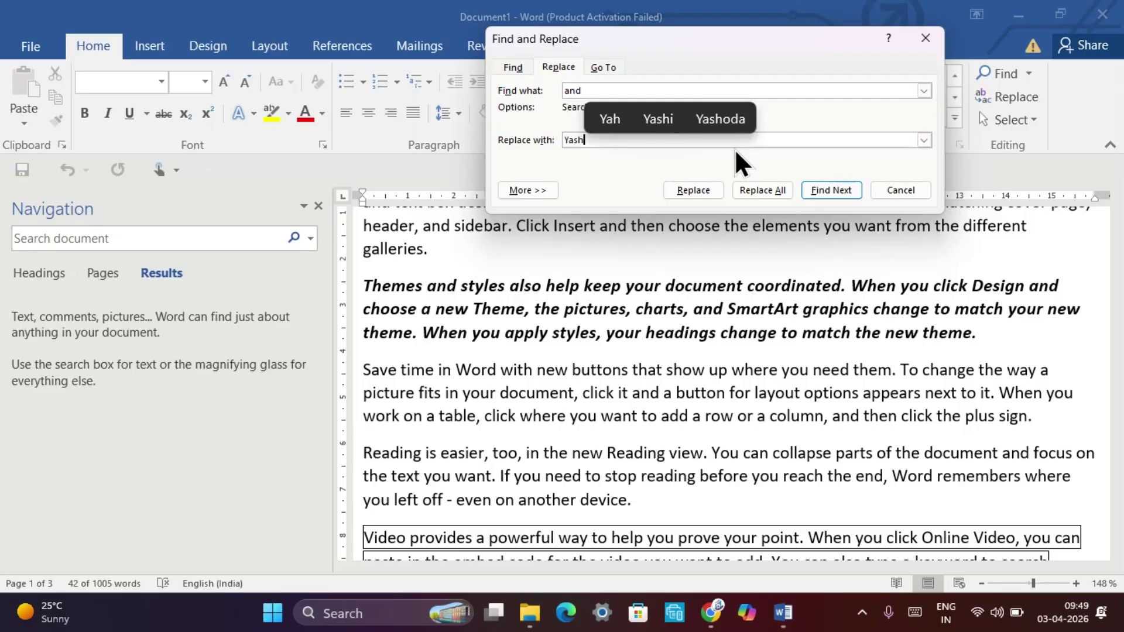
left_click(761, 189)
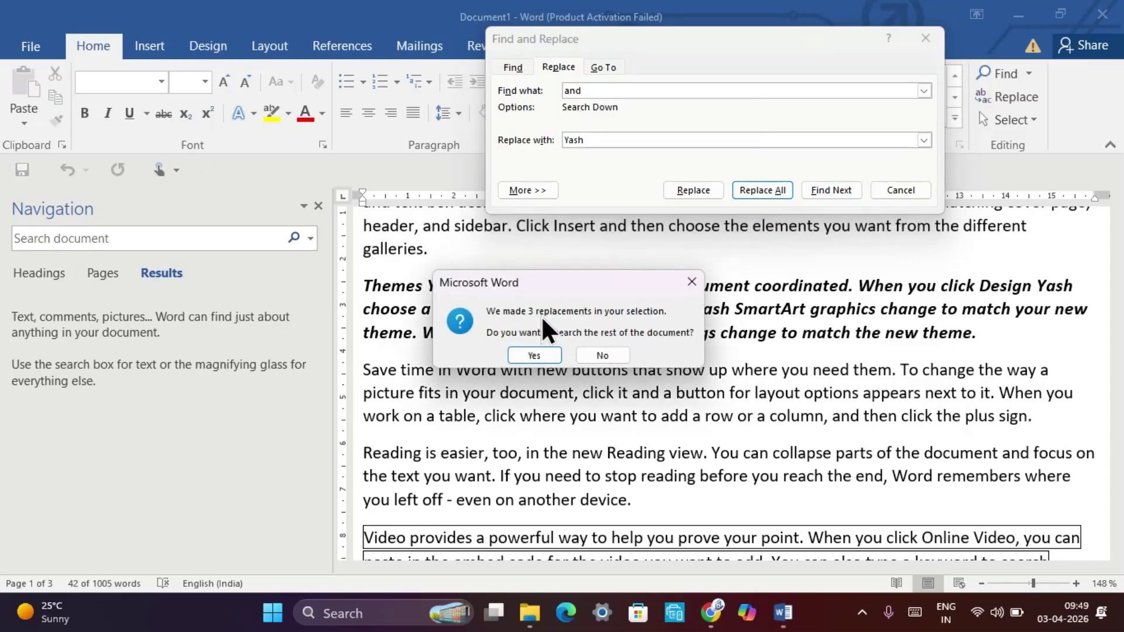
left_click(533, 355)
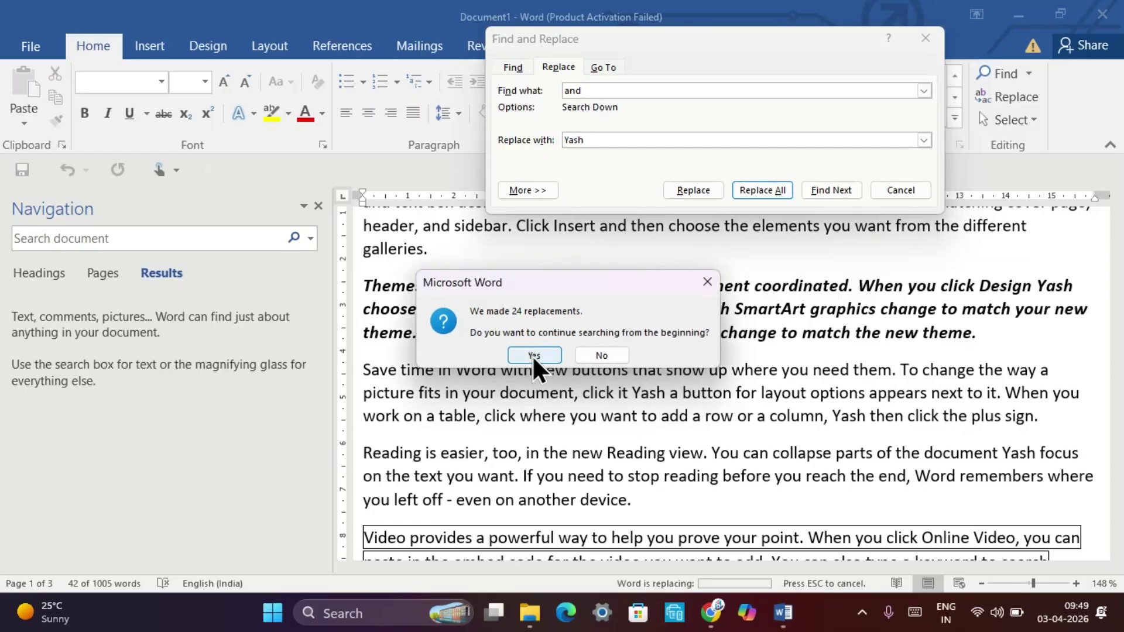
left_click(548, 355)
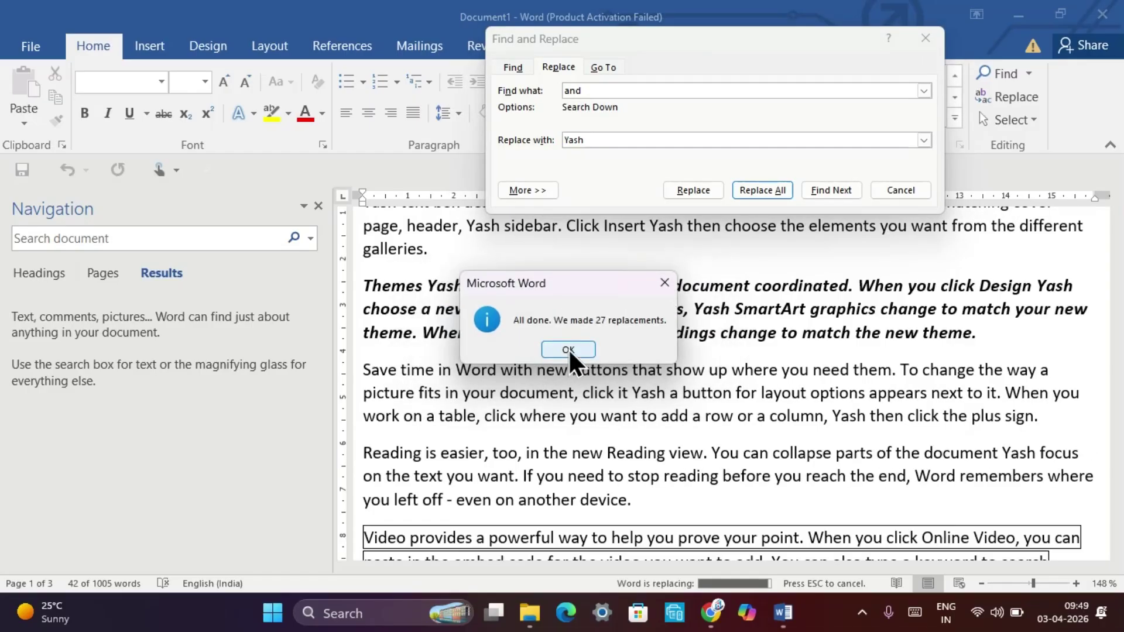
left_click(569, 349)
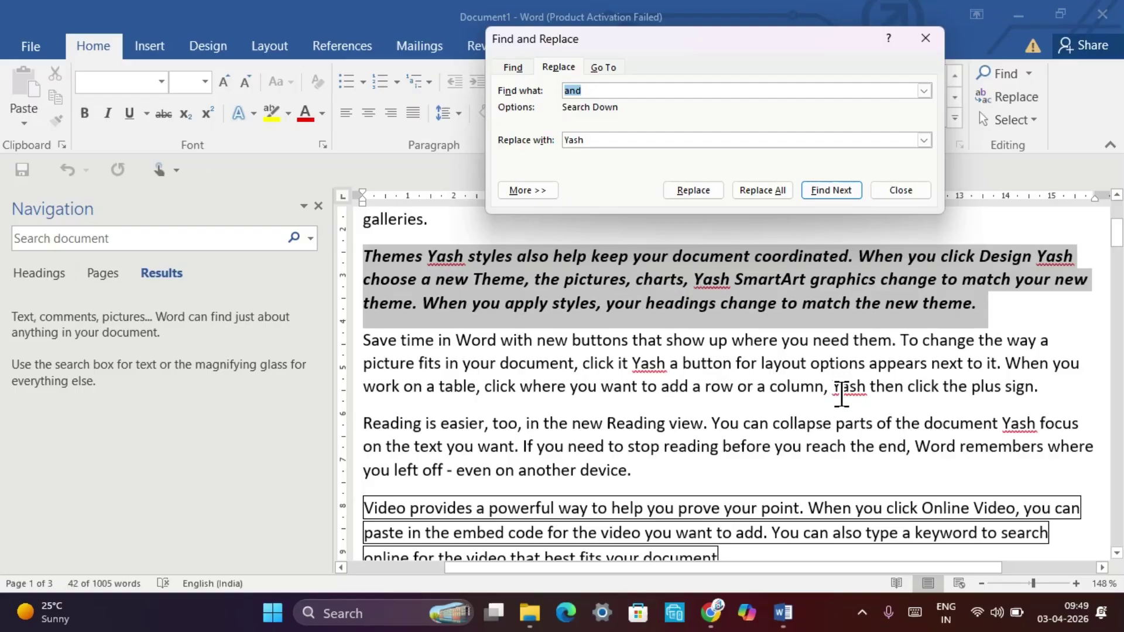
left_click(923, 39)
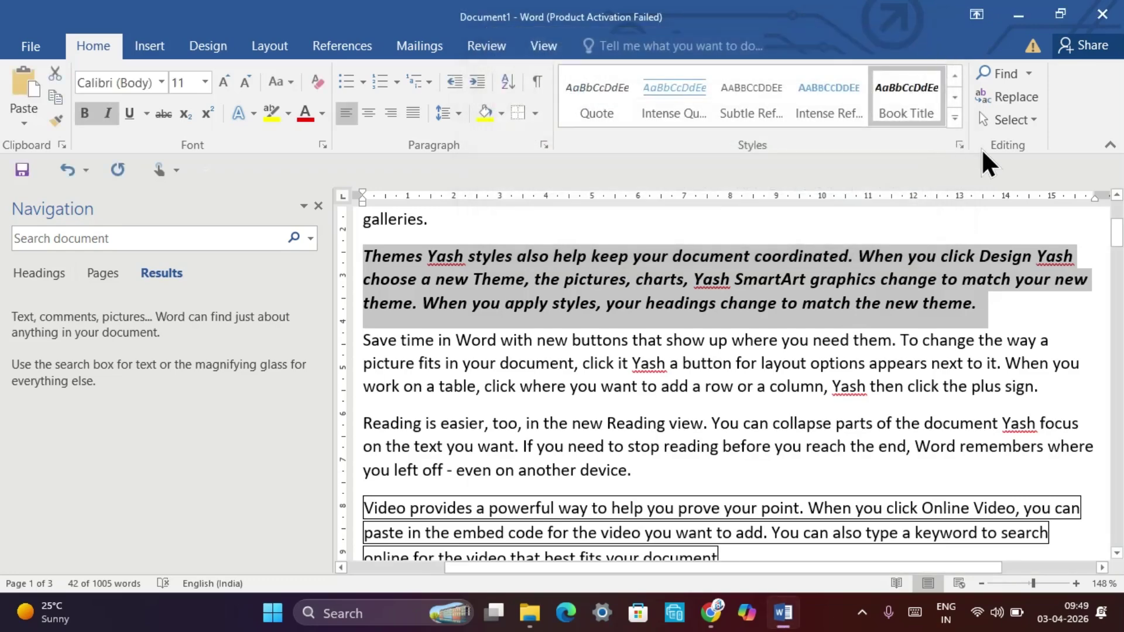
Select the entire document's content and close the Navigation pane
left_click(1016, 121)
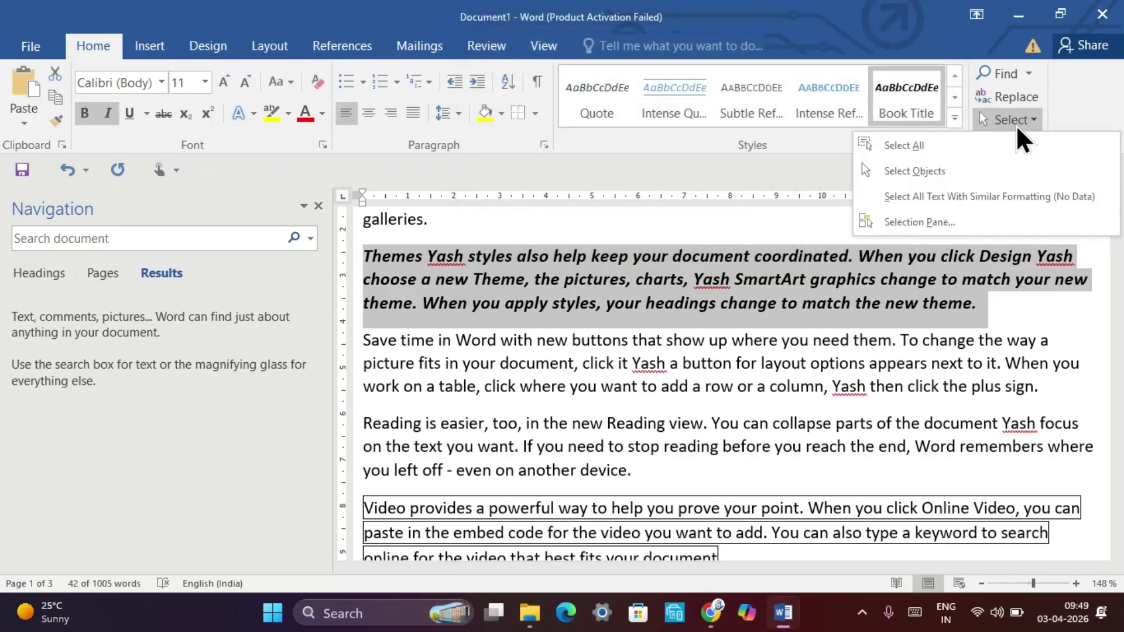
left_click(935, 156)
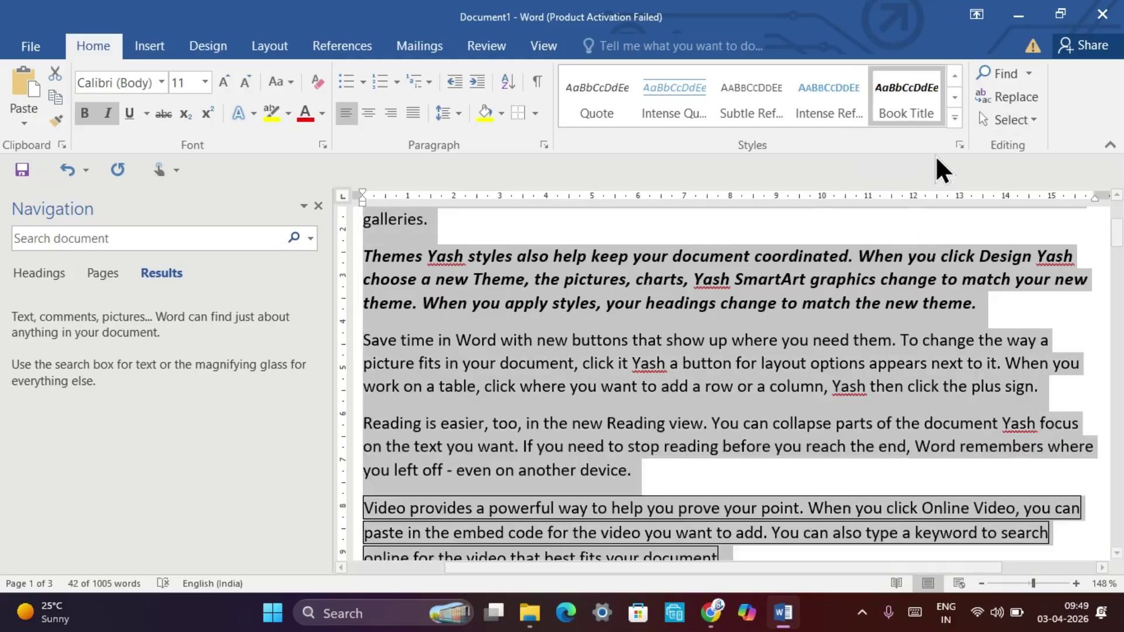
scroll(827, 391, "down", 5)
scroll(827, 391, "down", 10)
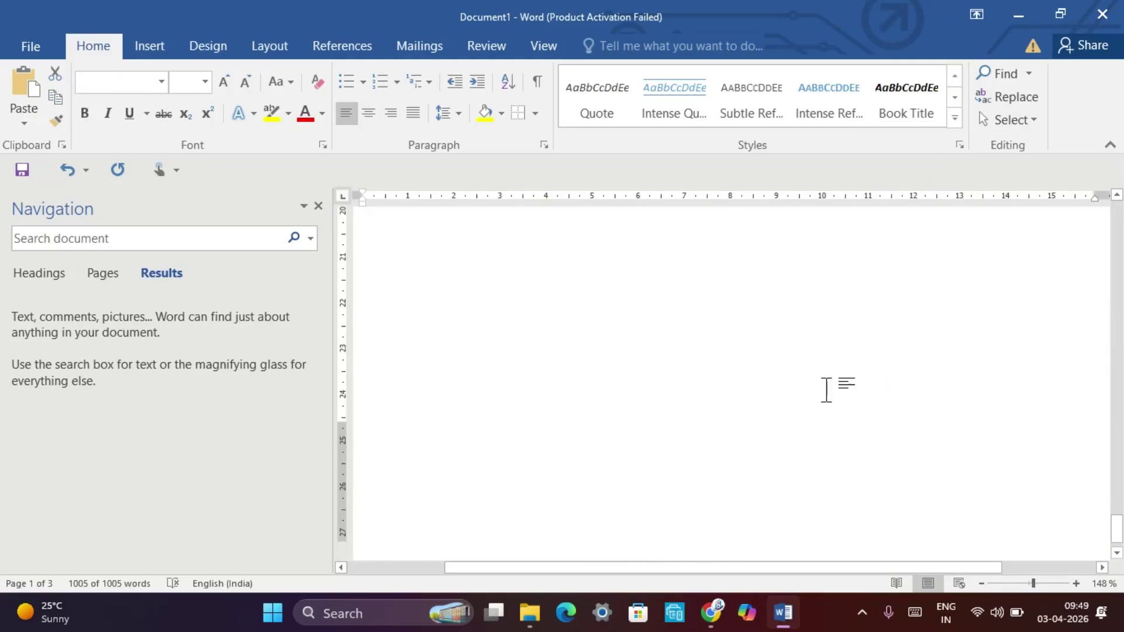
left_click(317, 205)
Add the item "Ctrl+a = All Select" to the numbered shortcut list after "Ctrl+u=under line"
scroll(444, 365, "up", 10)
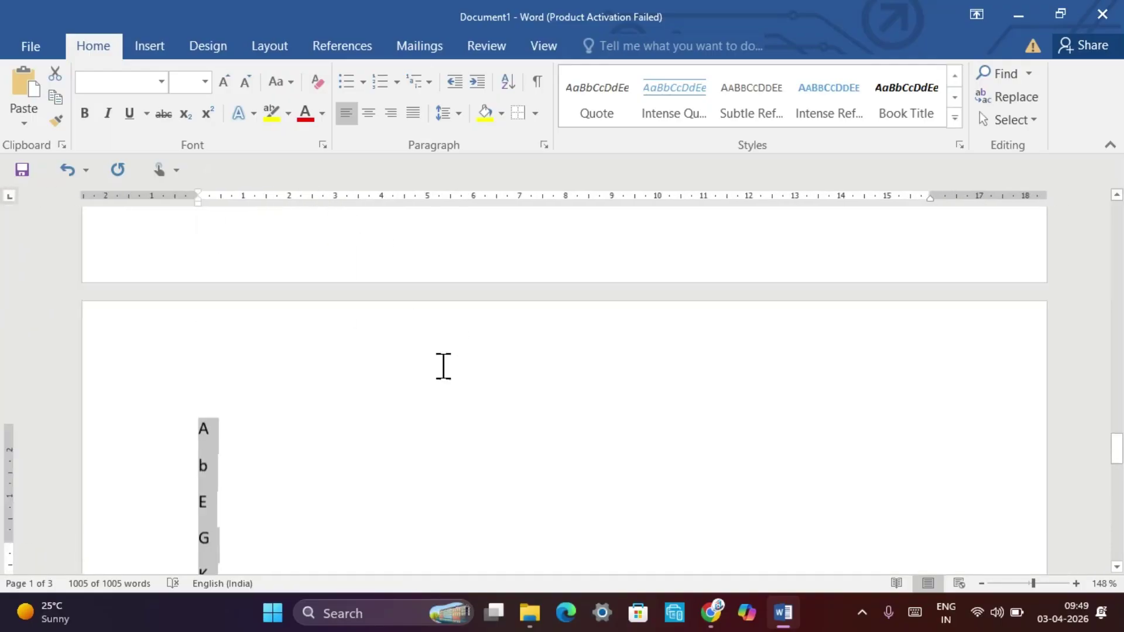
left_click(388, 521)
key("Return")
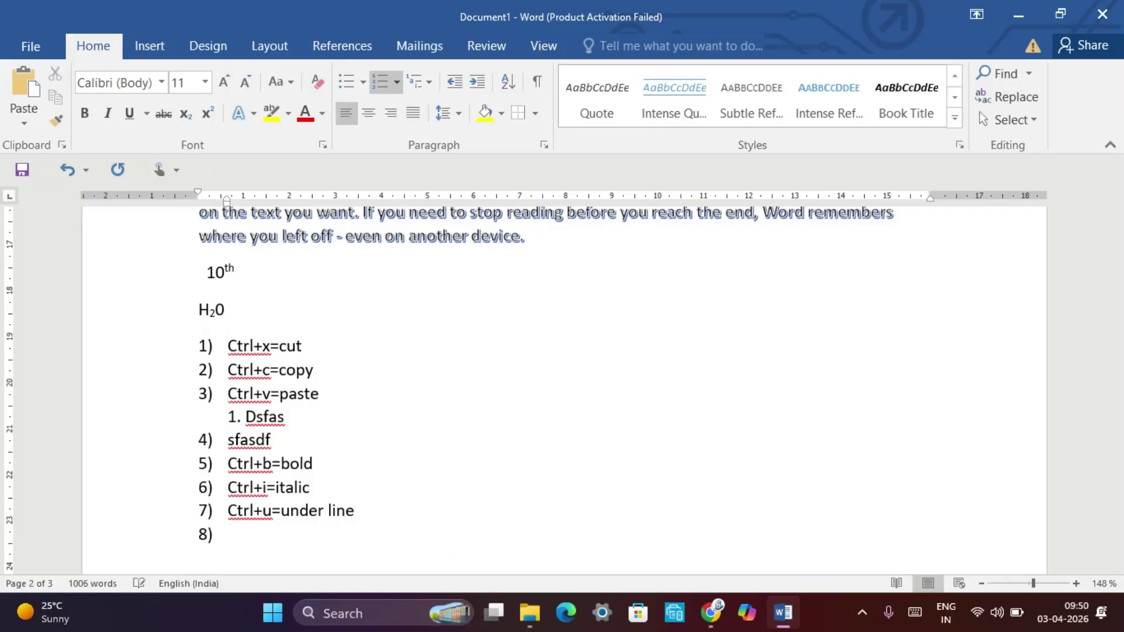
type("ctrl+a = A")
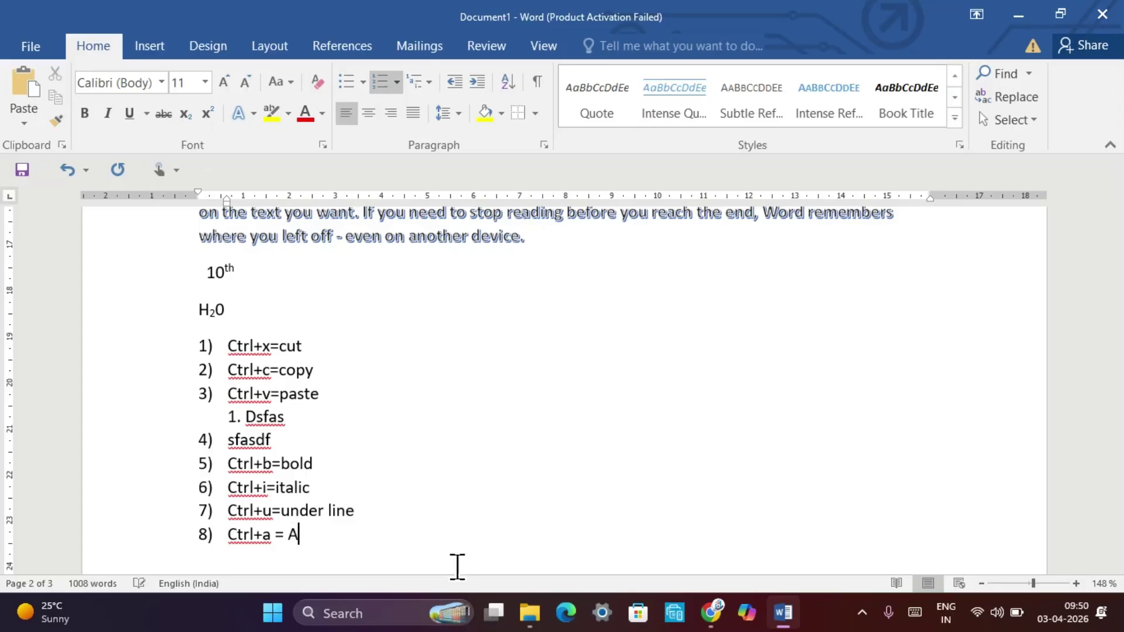
type("ll Sele")
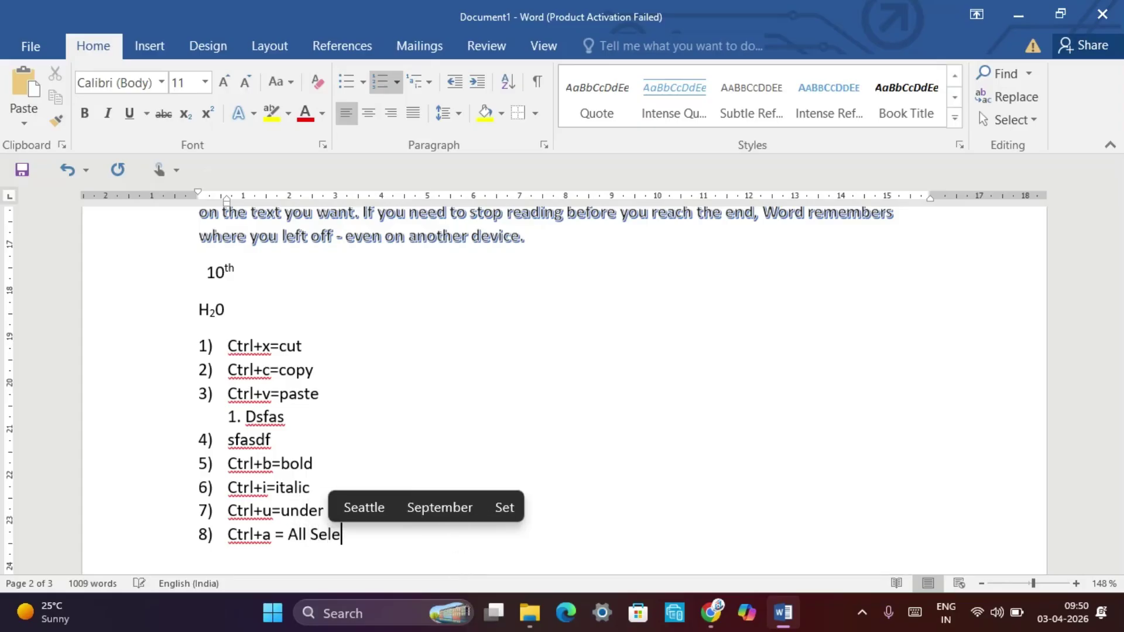
type("ct")
Add the items "Ctrl+f=find" and "Ctrl+h=replace" at the end of the numbered shortcut list
key("Return")
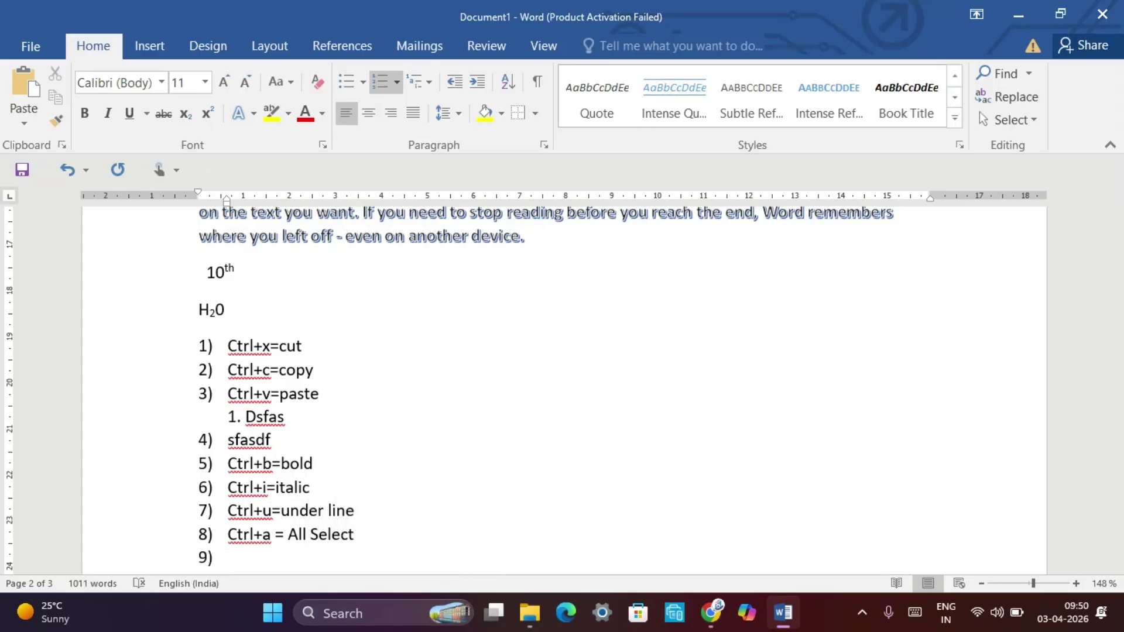
type("ctrl")
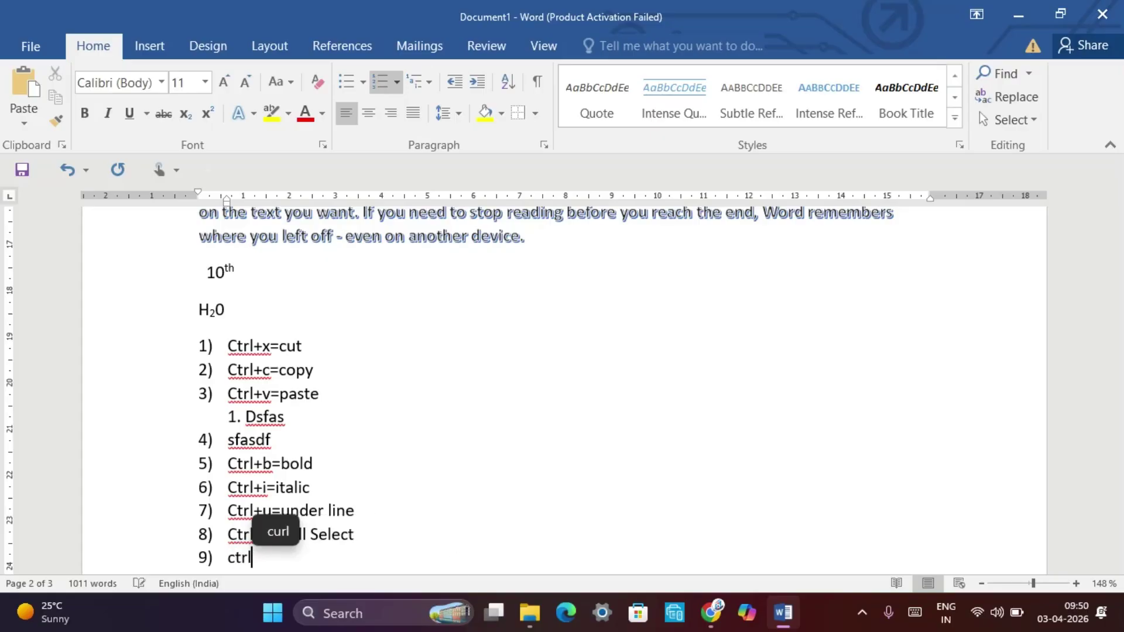
type("+")
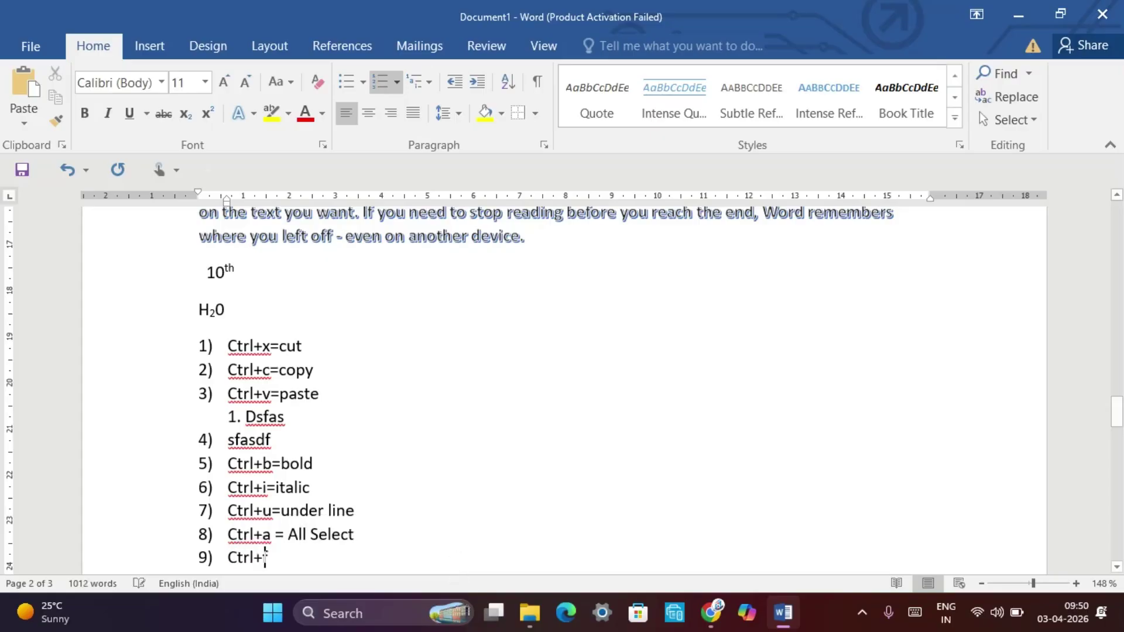
type("f=find")
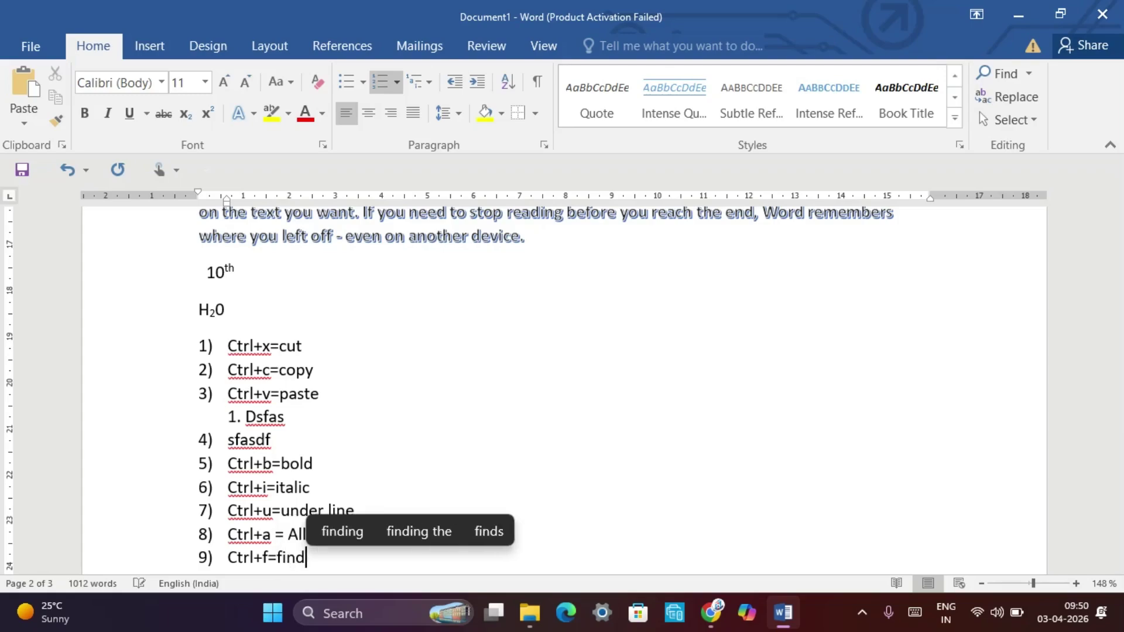
key("Return")
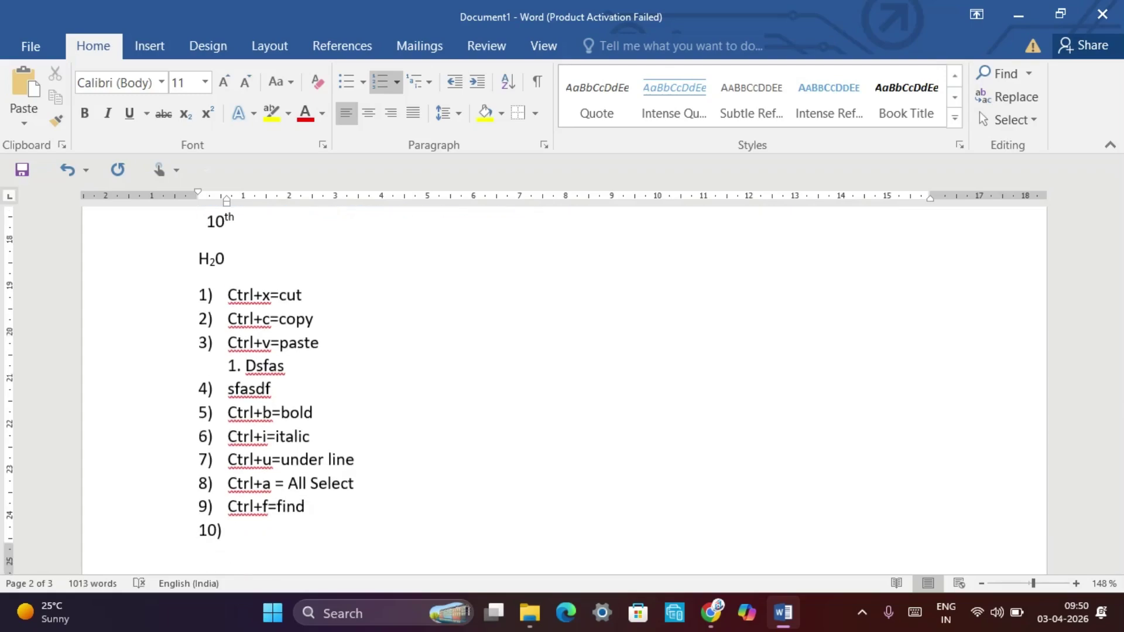
type("ctrl+h=replace")
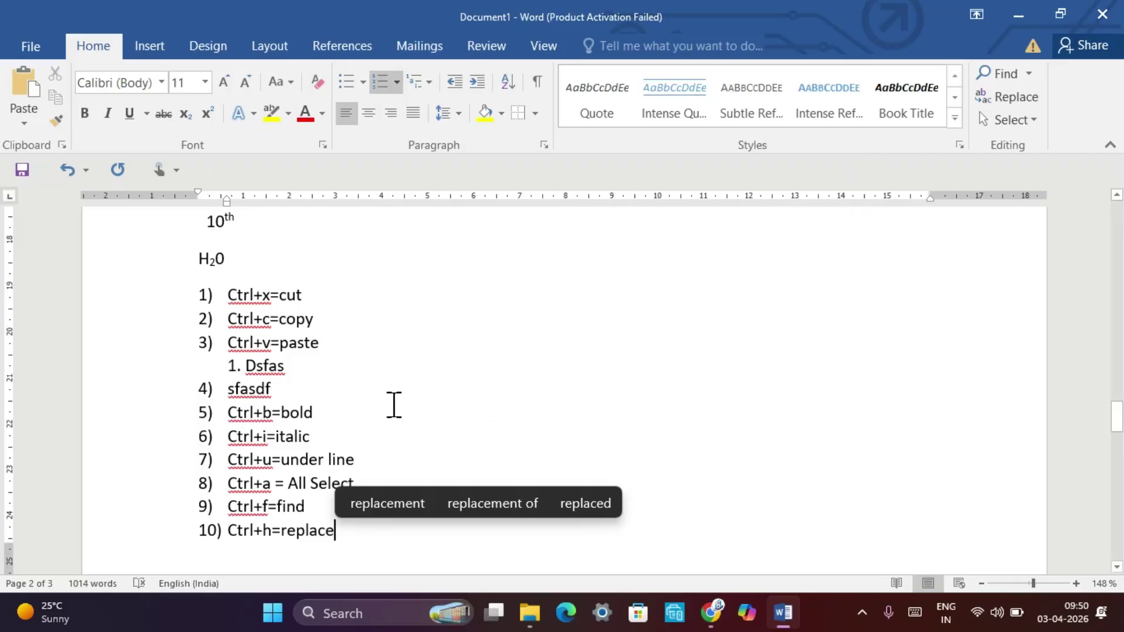
scroll(394, 406, "down", 1)
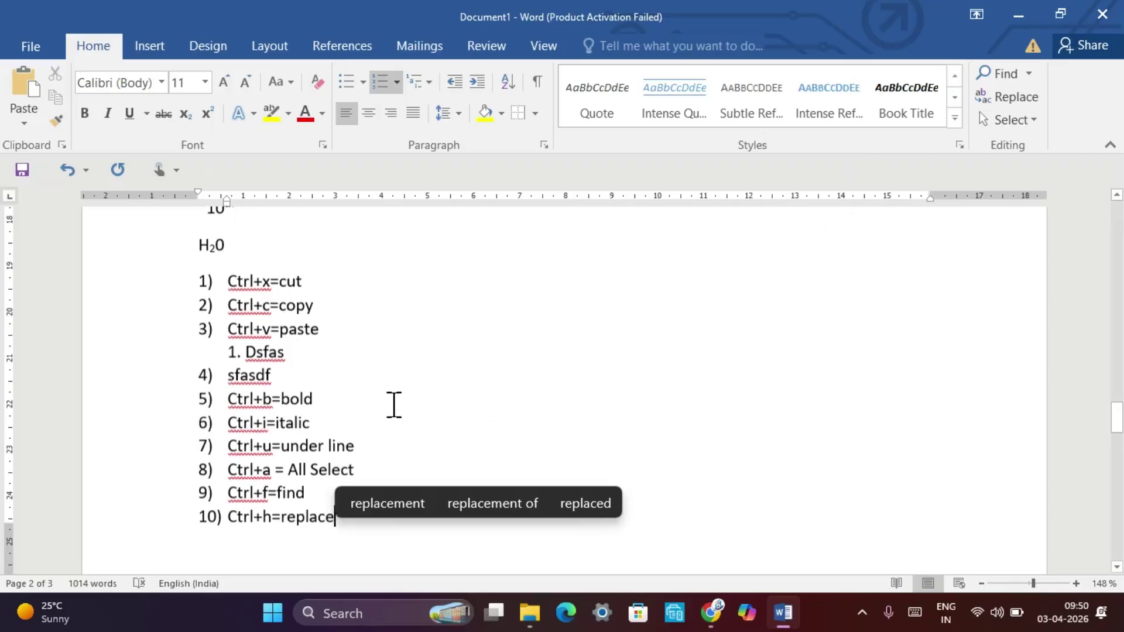